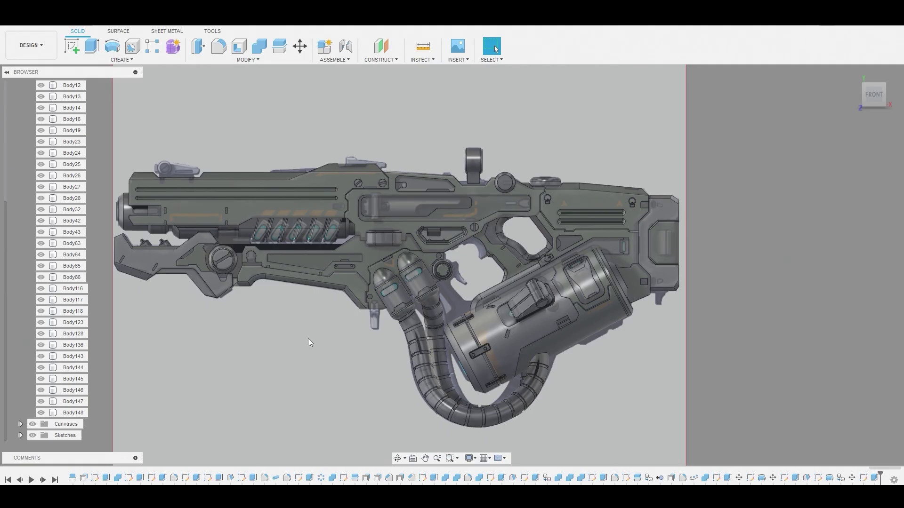
Step: Start a new sketch on the rail's flat front face
{"action": "scroll", "coordinate": [213, 174], "scroll_direction": "up", "scroll_amount": 5}
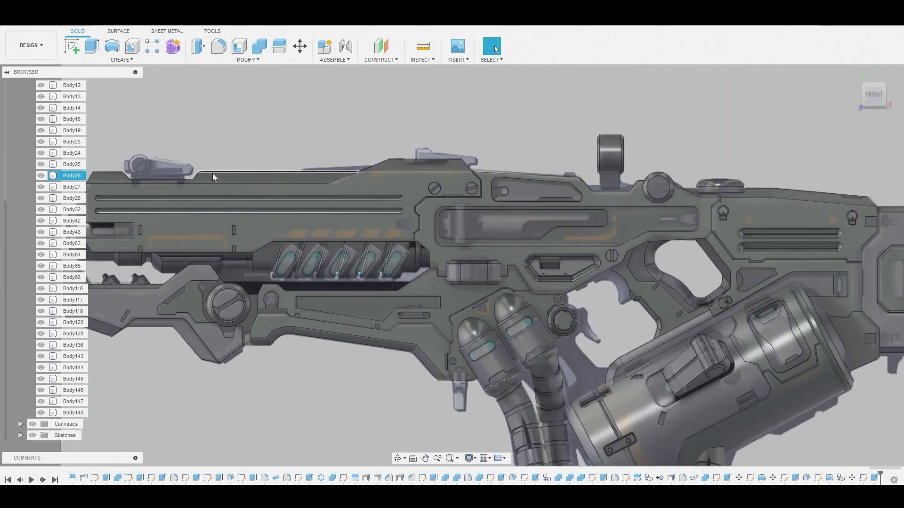
{"action": "scroll", "coordinate": [212, 174], "scroll_direction": "up", "scroll_amount": 3}
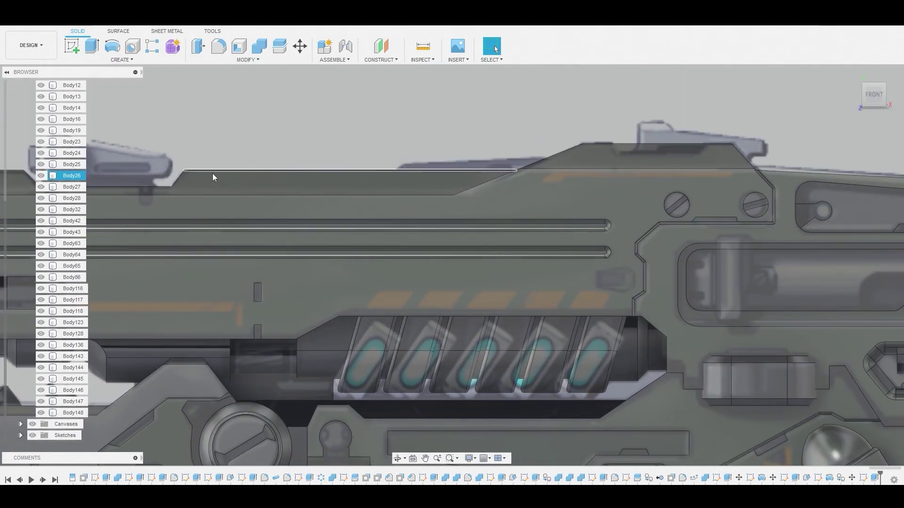
{"action": "left_click", "coordinate": [72, 47]}
{"action": "left_click", "coordinate": [272, 116]}
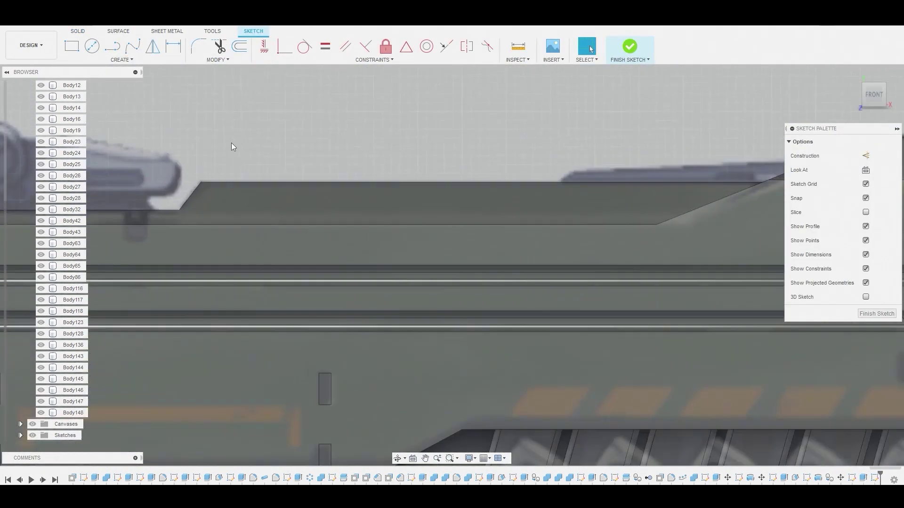
Step: Draw a closed trapezoid notch with lines dipping down from the rail's top edge
{"action": "left_click", "coordinate": [111, 49]}
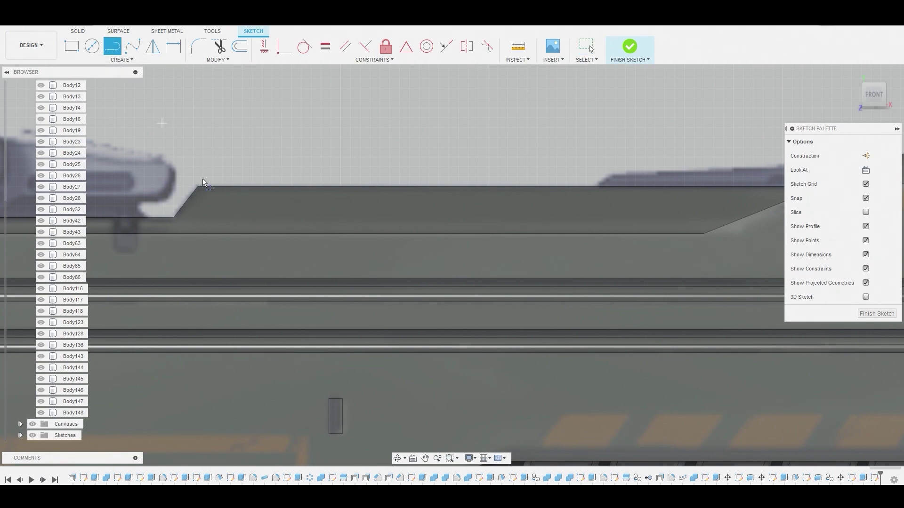
{"action": "left_click", "coordinate": [227, 185]}
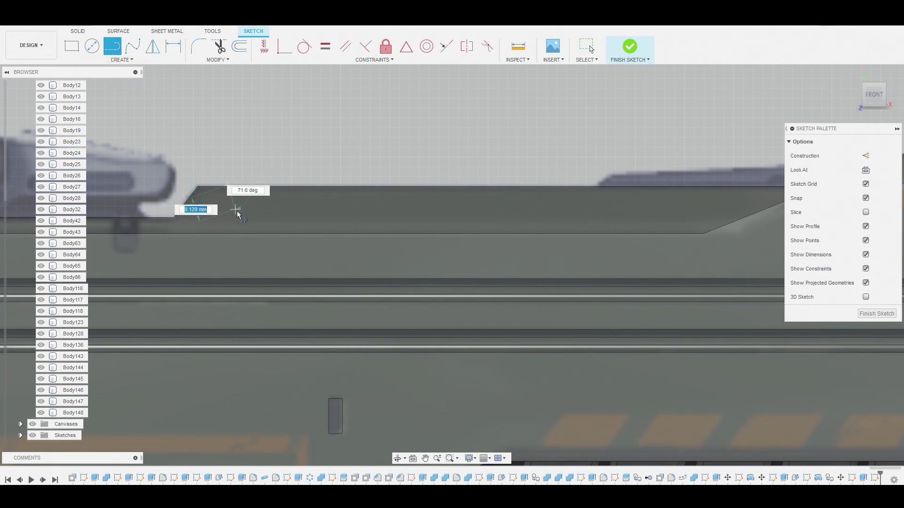
{"action": "left_click", "coordinate": [242, 225]}
{"action": "left_click", "coordinate": [267, 226]}
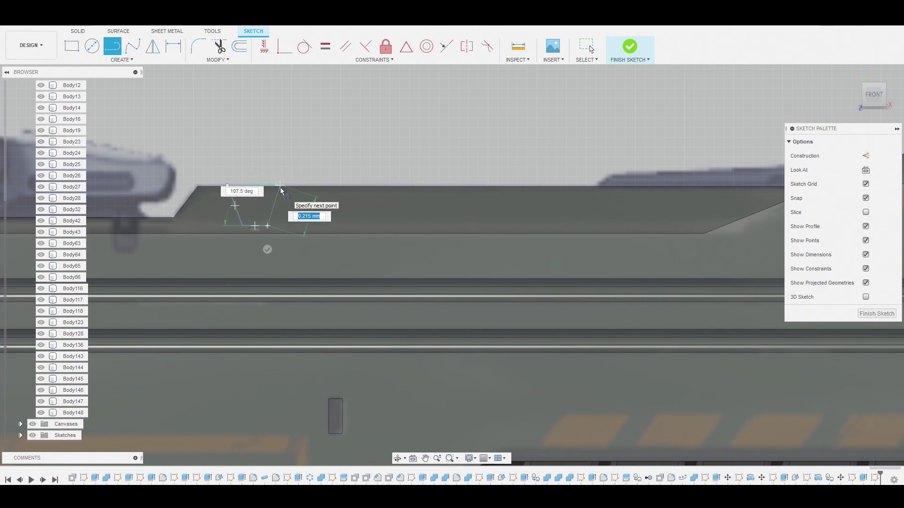
{"action": "left_click", "coordinate": [281, 188]}
{"action": "left_click", "coordinate": [227, 185]}
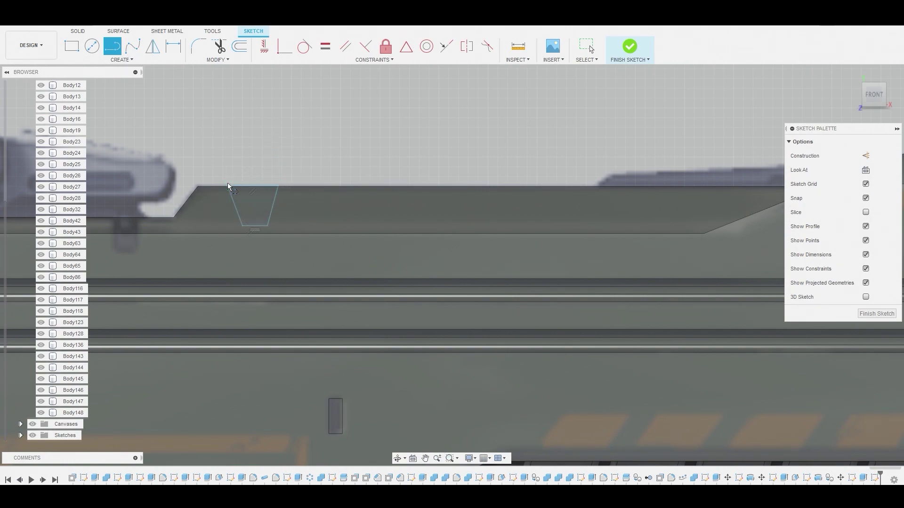
{"action": "scroll", "coordinate": [229, 181], "scroll_direction": "up", "scroll_amount": 2}
{"action": "right_click", "coordinate": [231, 181]}
{"action": "left_click", "coordinate": [261, 178]}
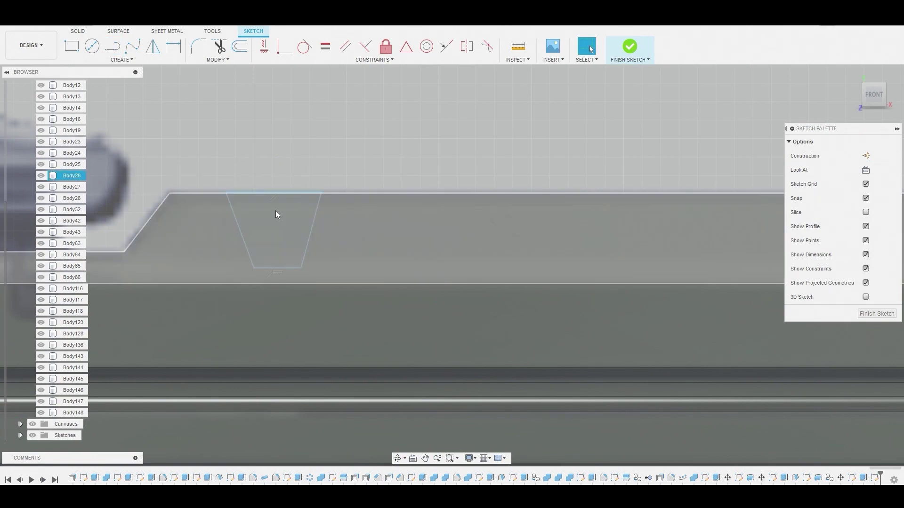
Step: Select the closed trapezoid profile for extrusion
{"action": "scroll", "coordinate": [271, 212], "scroll_direction": "up", "scroll_amount": 3}
{"action": "left_click_drag", "start_coordinate": [271, 214], "coordinate": [286, 240]}
{"action": "right_click", "coordinate": [287, 237]}
{"action": "left_click", "coordinate": [309, 222]}
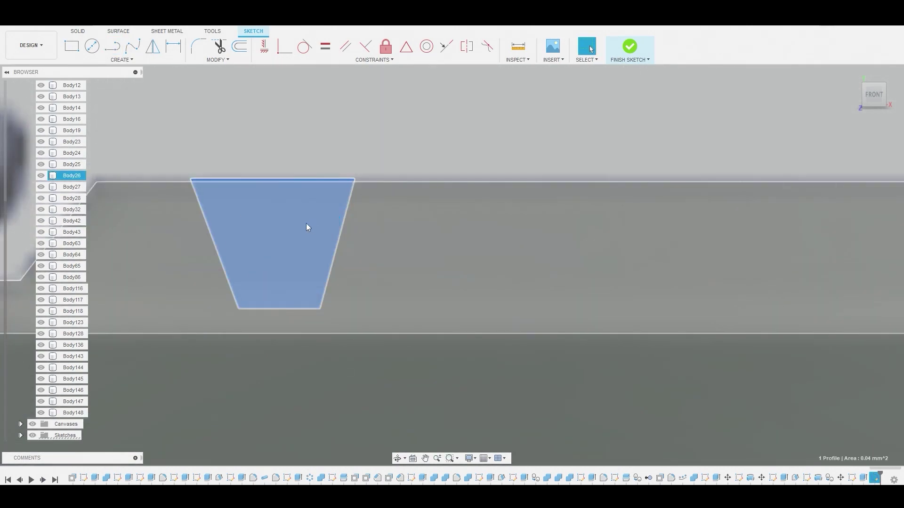
{"action": "scroll", "coordinate": [278, 212], "scroll_direction": "down", "scroll_amount": 5}
Step: Extrude the trapezoid two-sided, 0.736 mm and 0.219 mm, as new body Body149
{"action": "middle_click_drag", "start_coordinate": [272, 210], "coordinate": [244, 208], "text": "shift"}
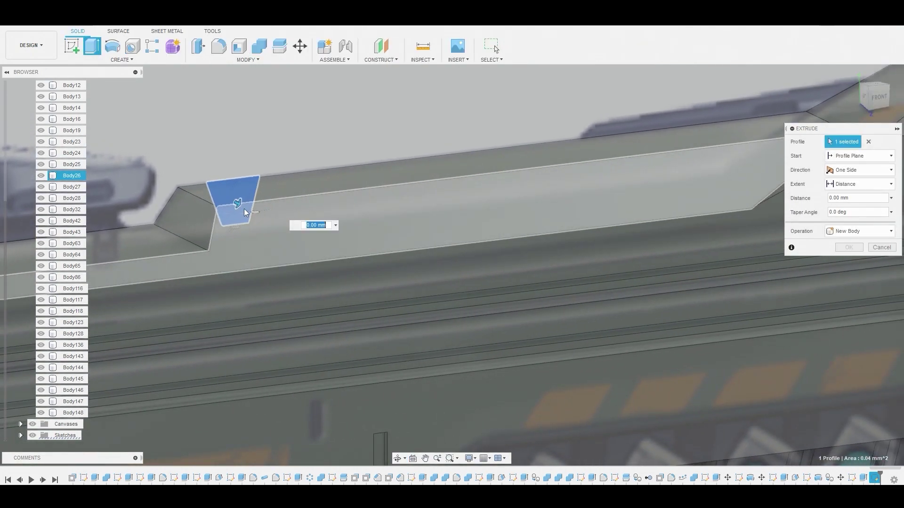
{"action": "left_click_drag", "start_coordinate": [244, 208], "coordinate": [293, 242]}
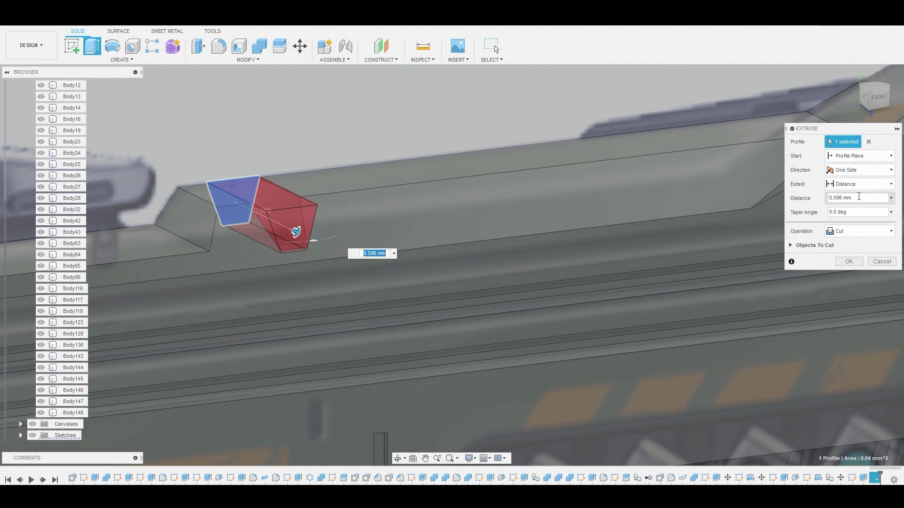
{"action": "left_click", "coordinate": [854, 231]}
{"action": "left_click", "coordinate": [859, 278]}
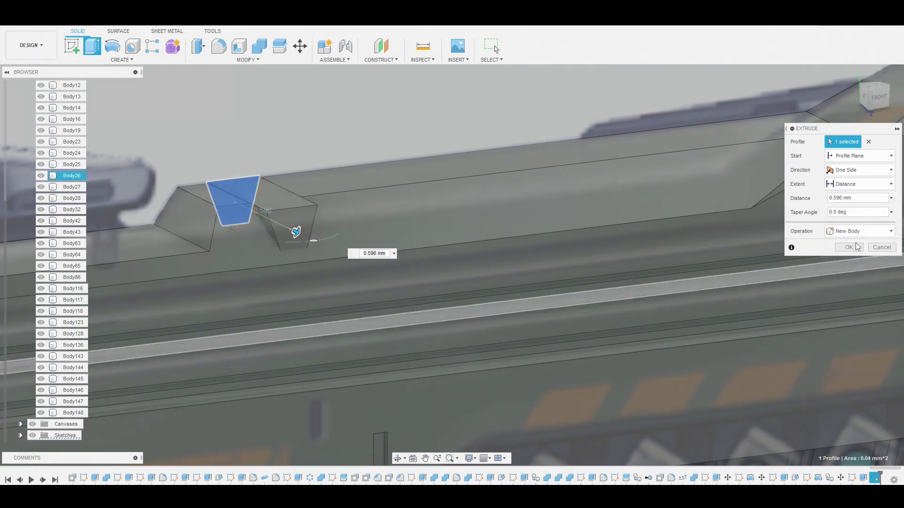
{"action": "left_click", "coordinate": [854, 170]}
{"action": "left_click", "coordinate": [849, 195]}
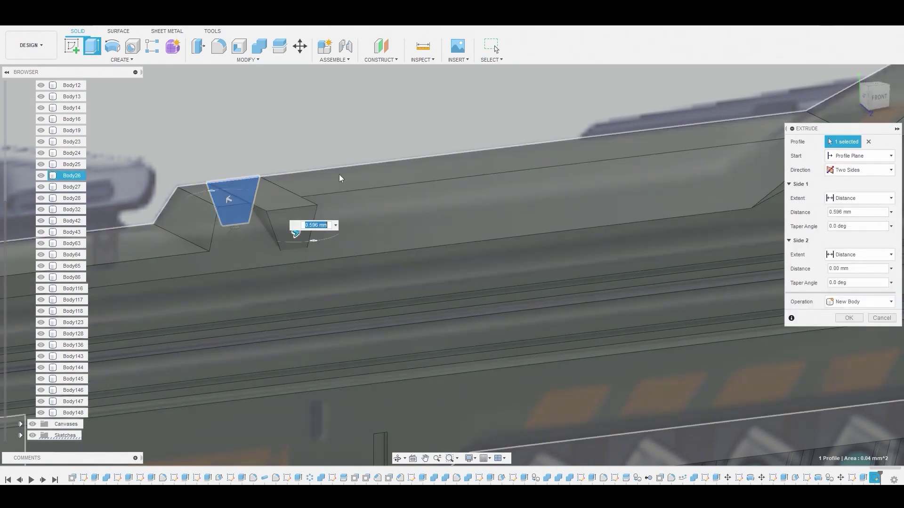
{"action": "left_click_drag", "start_coordinate": [235, 209], "coordinate": [211, 184]}
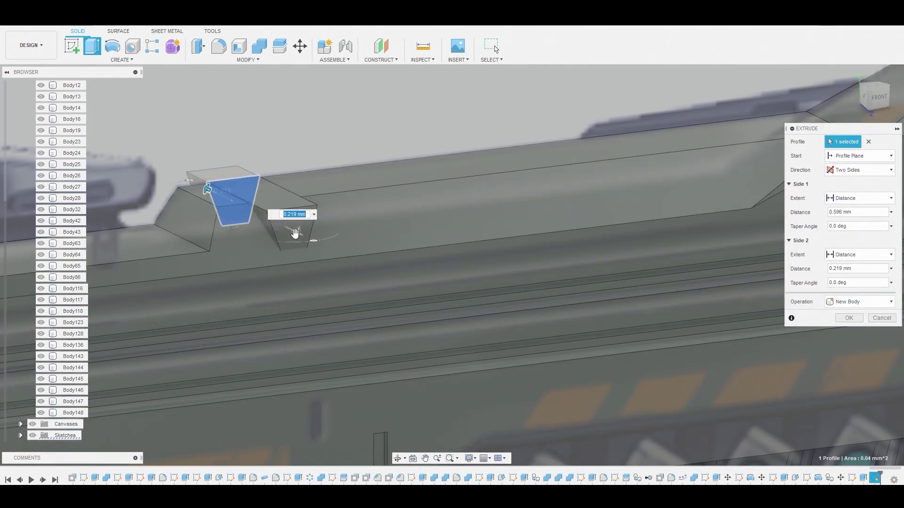
{"action": "left_click_drag", "start_coordinate": [294, 233], "coordinate": [309, 239]}
{"action": "left_click", "coordinate": [845, 319]}
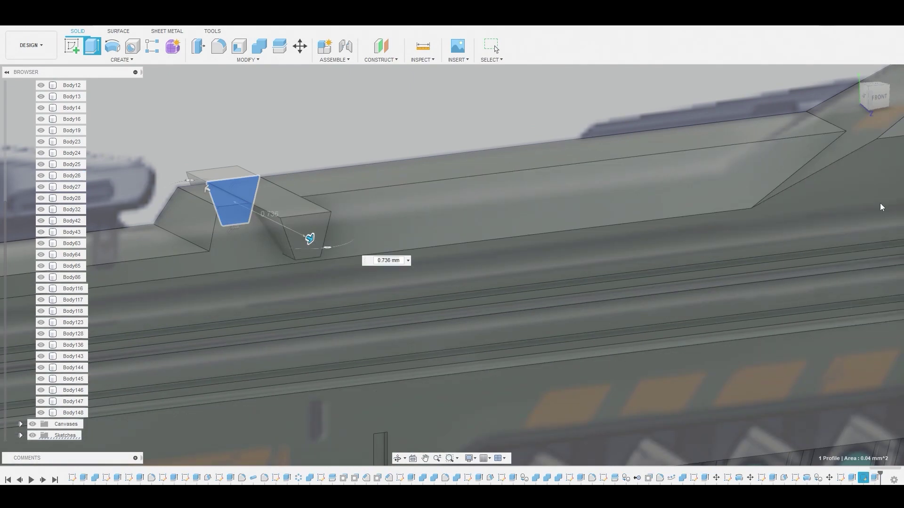
{"action": "left_click", "coordinate": [878, 98]}
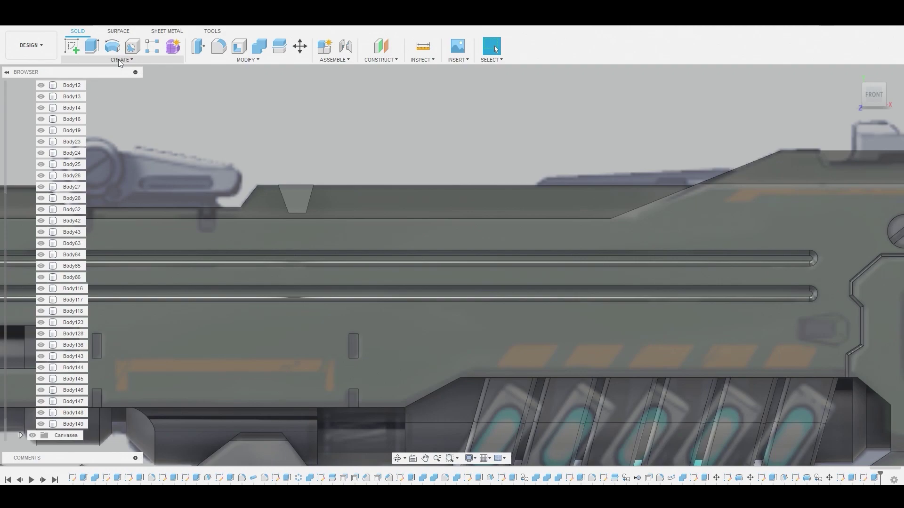
Step: Pattern Body149 along the rail's top edge with Pattern on Path
{"action": "left_click", "coordinate": [118, 60]}
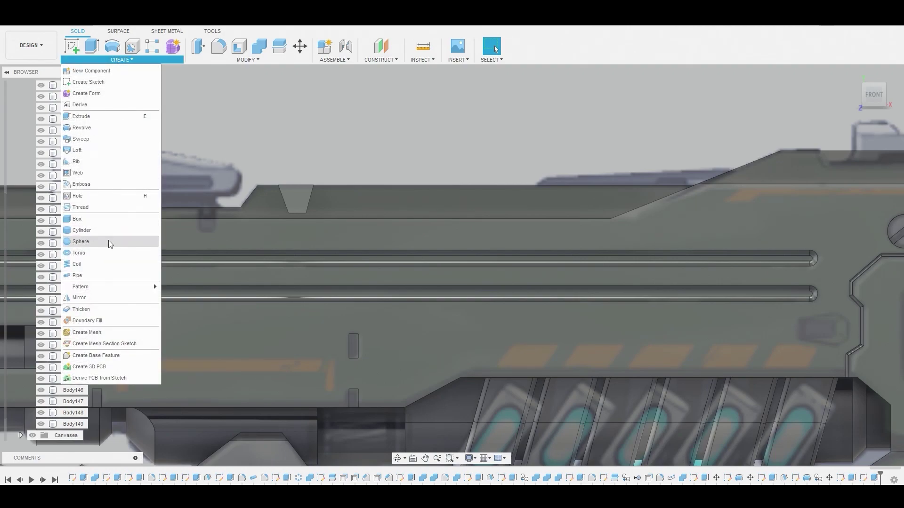
{"action": "mouse_move", "coordinate": [110, 287]}
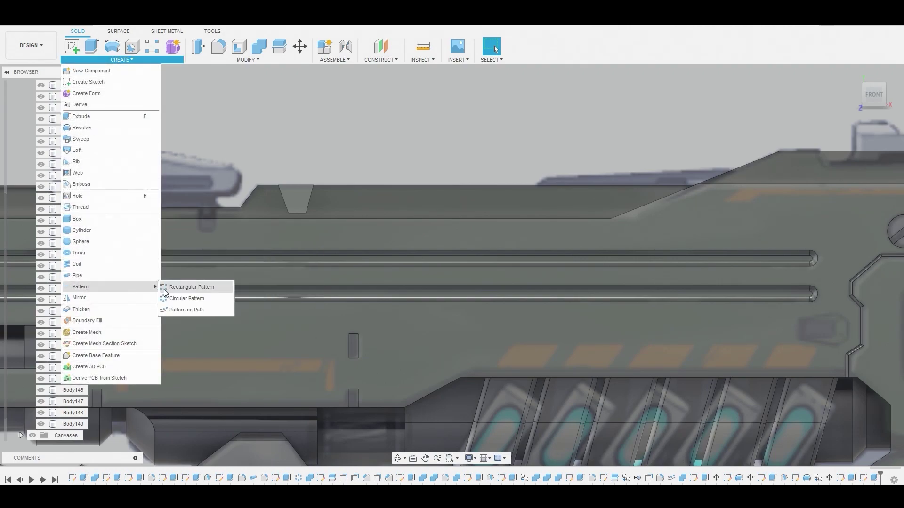
{"action": "left_click", "coordinate": [189, 308]}
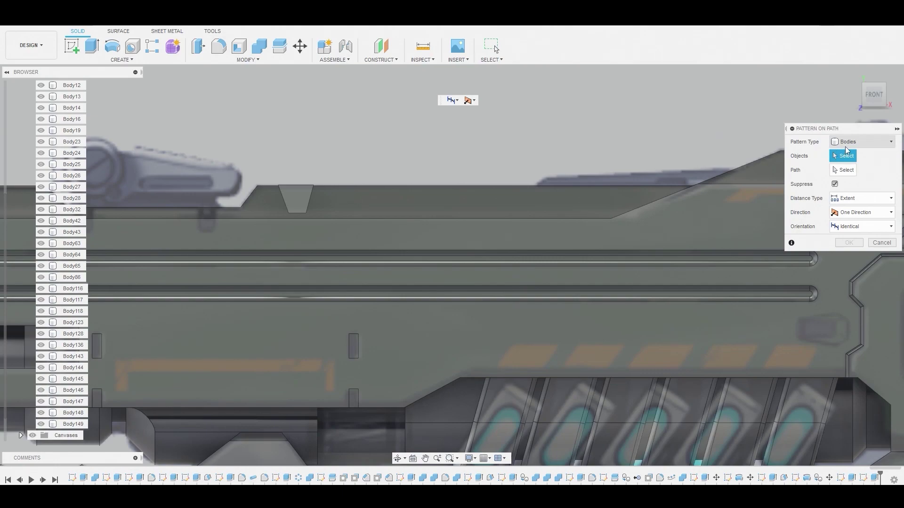
{"action": "left_click", "coordinate": [298, 199]}
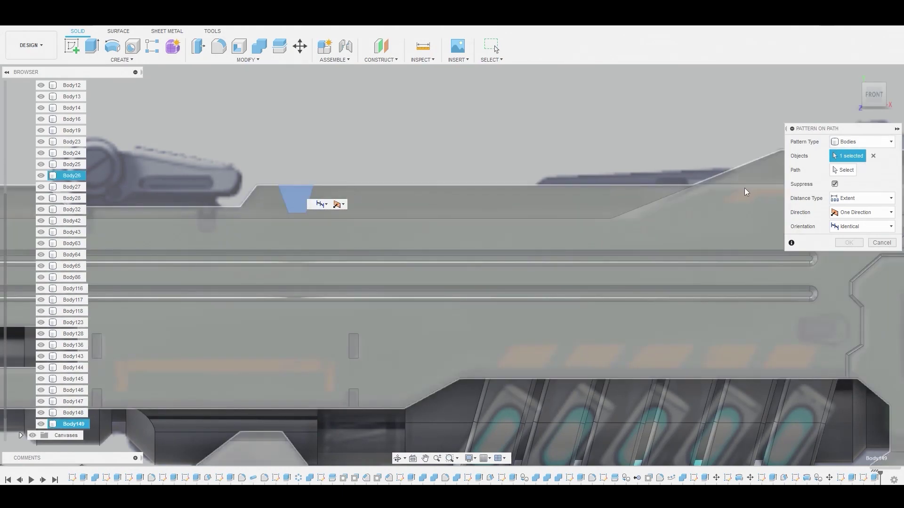
{"action": "left_click", "coordinate": [843, 172]}
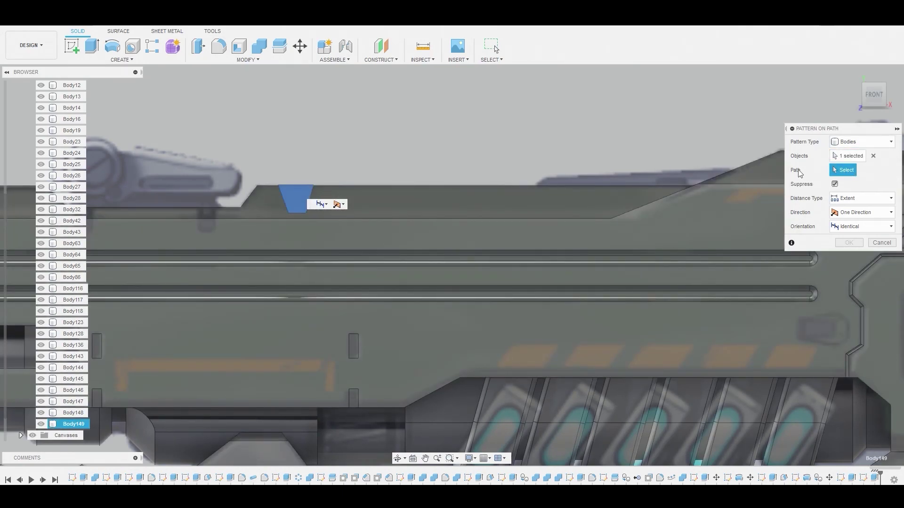
{"action": "left_click", "coordinate": [457, 185]}
{"action": "left_click_drag", "start_coordinate": [267, 187], "coordinate": [571, 203]}
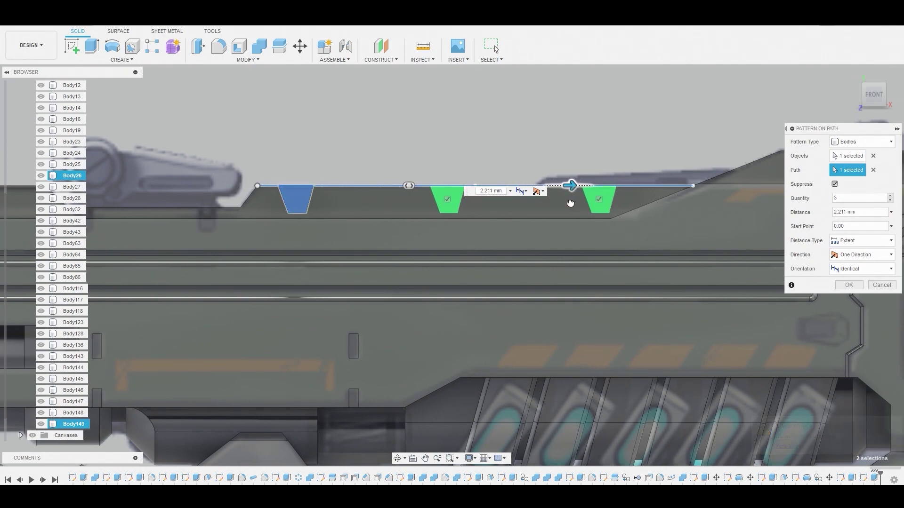
Step: Set the pattern quantity to 6 and confirm it
{"action": "left_click", "coordinate": [889, 197]}
{"action": "left_click", "coordinate": [890, 196]}
{"action": "left_click", "coordinate": [889, 196]}
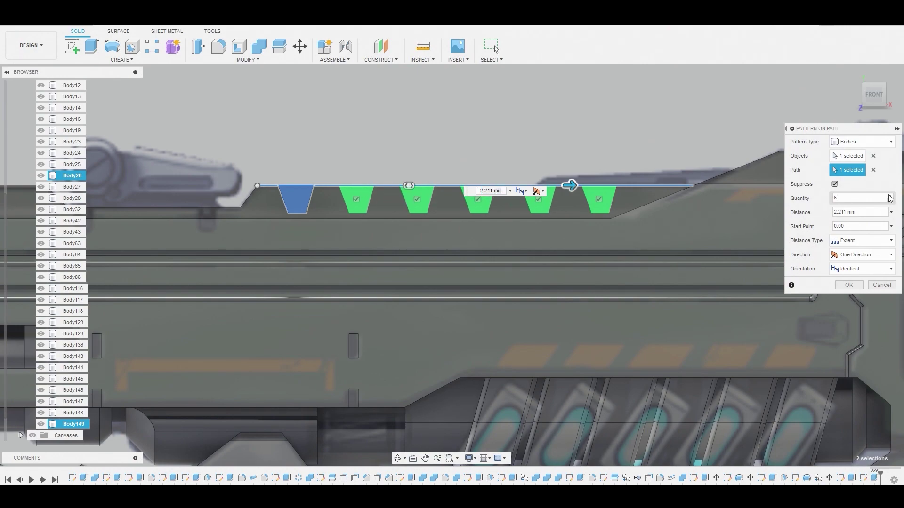
{"action": "left_click", "coordinate": [890, 196]}
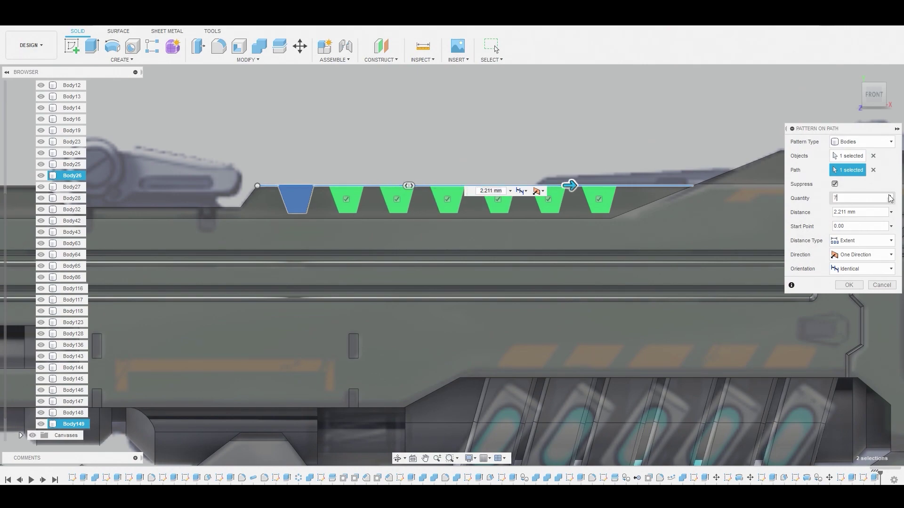
{"action": "left_click", "coordinate": [892, 201]}
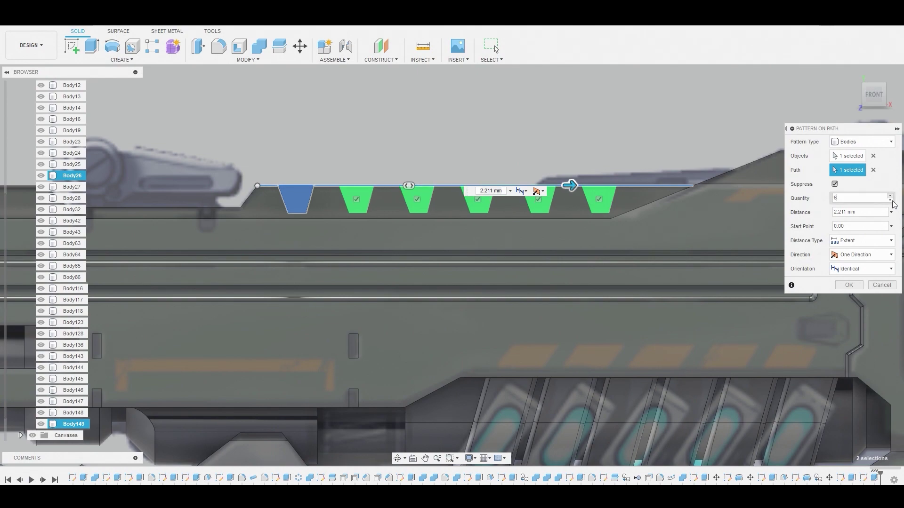
{"action": "left_click", "coordinate": [850, 286]}
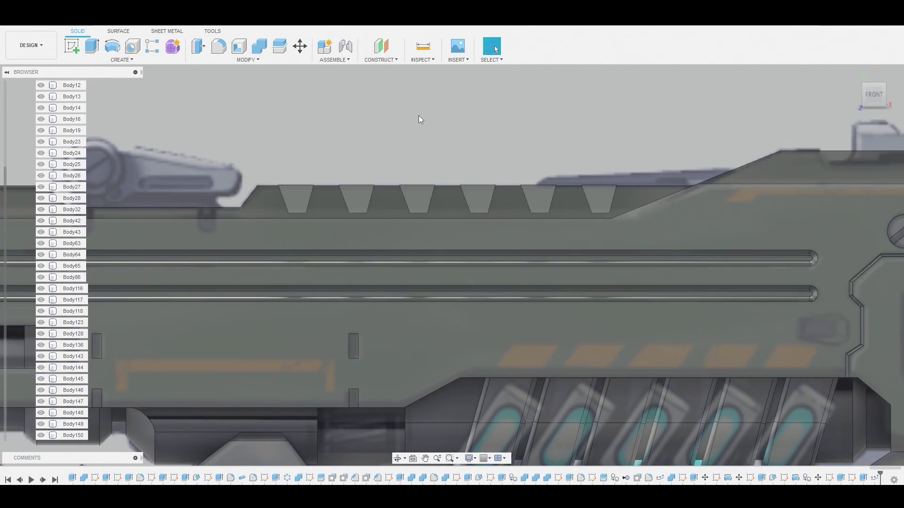
Step: Cut the wedge bodies out of the main rail body with Combine to form the notches
{"action": "left_click", "coordinate": [258, 45]}
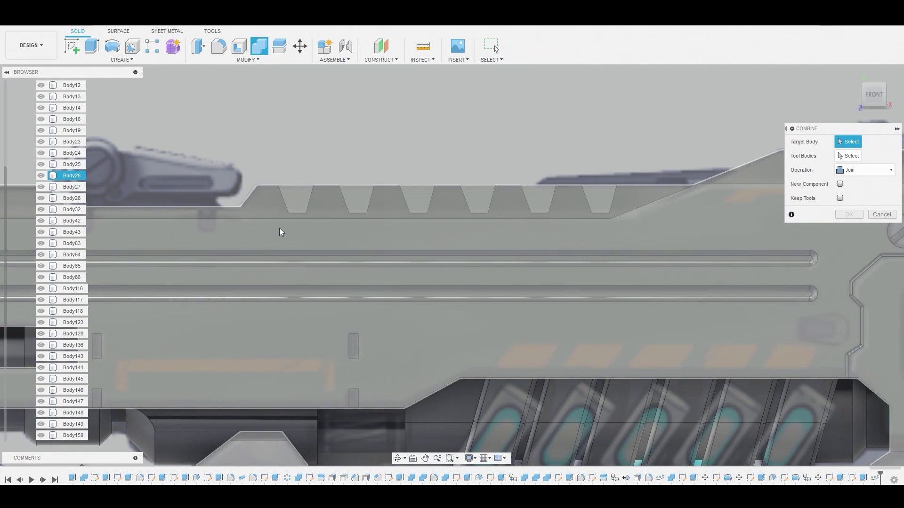
{"action": "left_click", "coordinate": [279, 227]}
{"action": "left_click", "coordinate": [293, 195]}
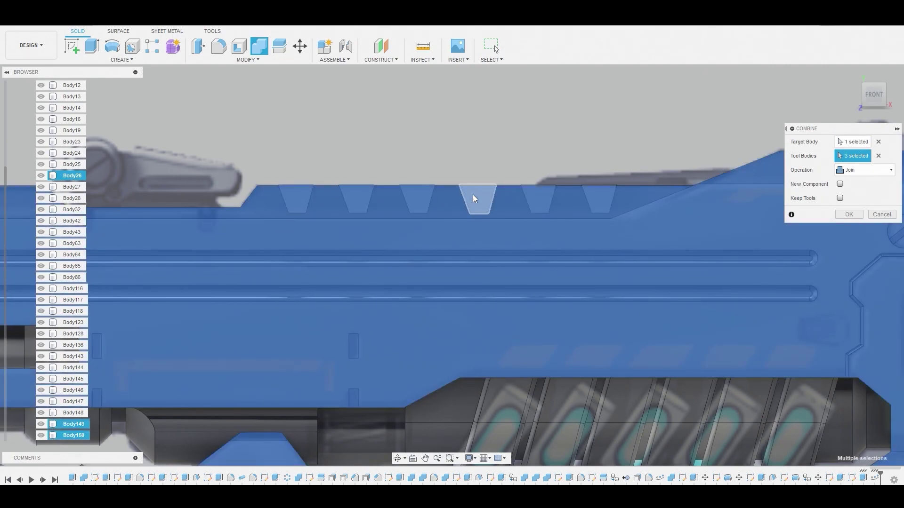
{"action": "left_click", "coordinate": [533, 198]}
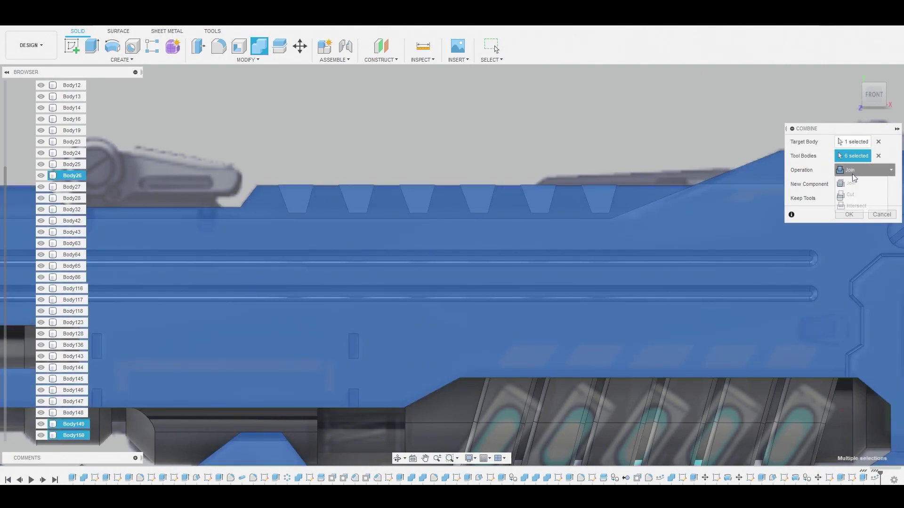
{"action": "left_click", "coordinate": [856, 195]}
{"action": "left_click", "coordinate": [848, 215]}
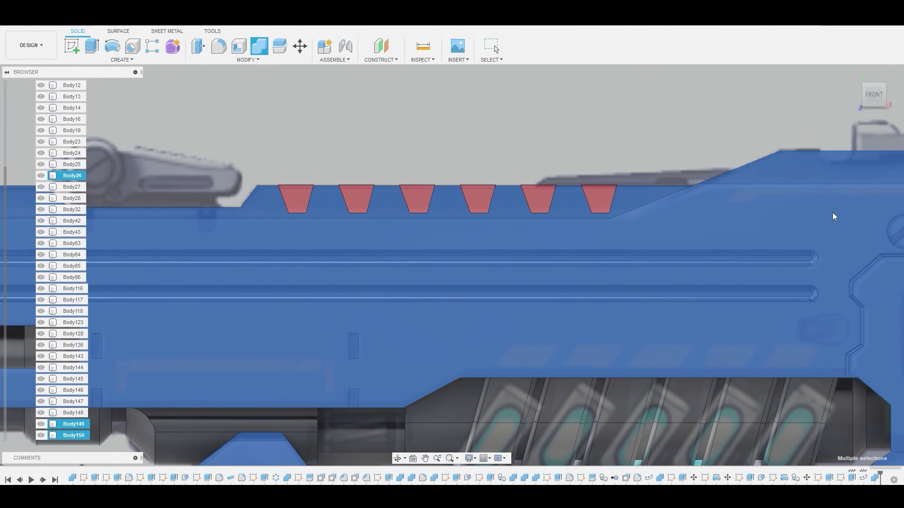
{"action": "scroll", "coordinate": [465, 174], "scroll_direction": "down", "scroll_amount": 5}
{"action": "scroll", "coordinate": [592, 219], "scroll_direction": "up", "scroll_amount": 5}
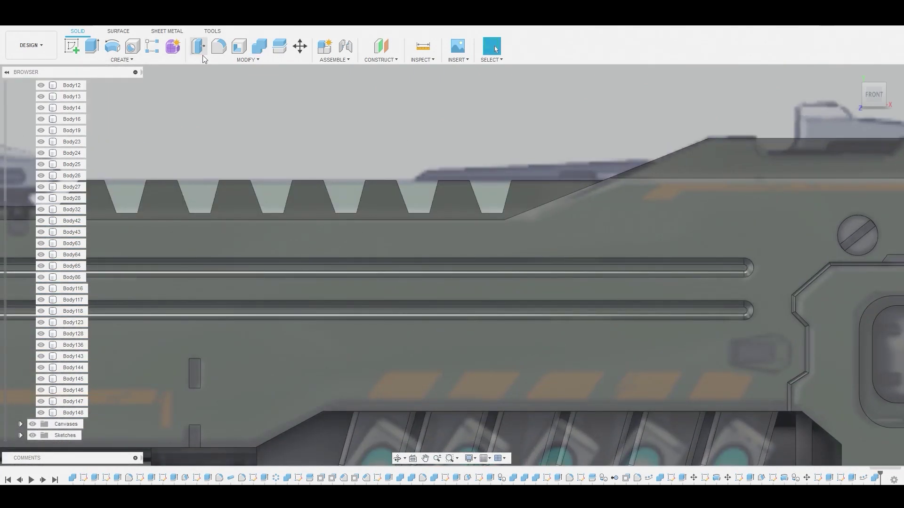
Step: Chamfer the sloped edge after the last notch by 0.19 mm
{"action": "left_click", "coordinate": [238, 60]}
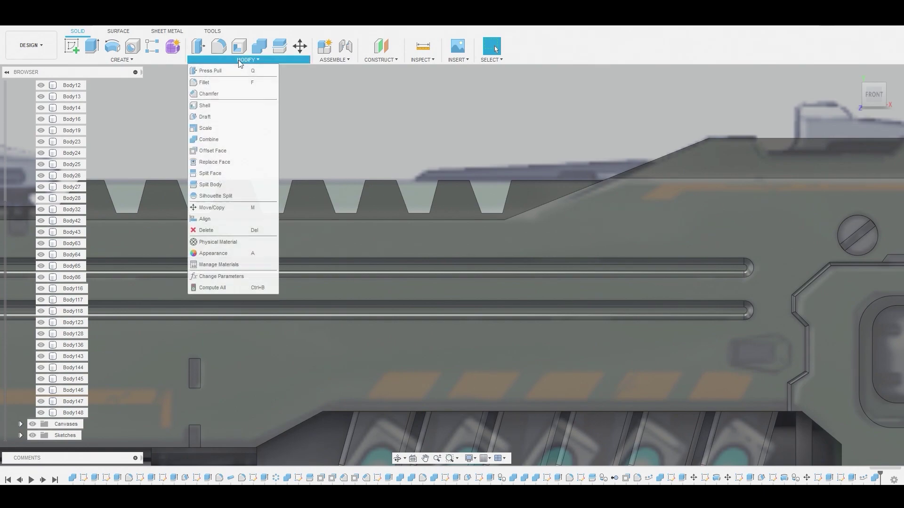
{"action": "left_click", "coordinate": [228, 93]}
{"action": "middle_click_drag", "start_coordinate": [498, 153], "coordinate": [527, 187], "text": "shift"}
{"action": "left_click", "coordinate": [527, 187]}
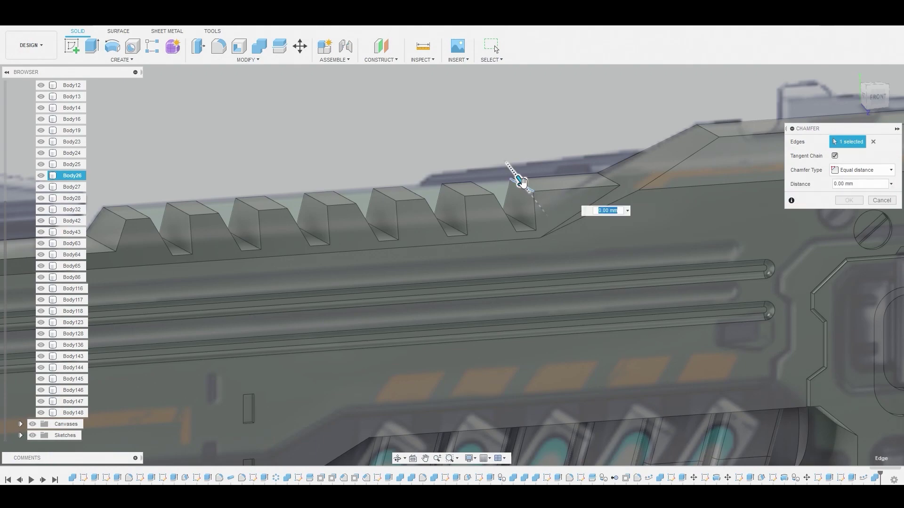
{"action": "left_click_drag", "start_coordinate": [539, 198], "coordinate": [521, 185]}
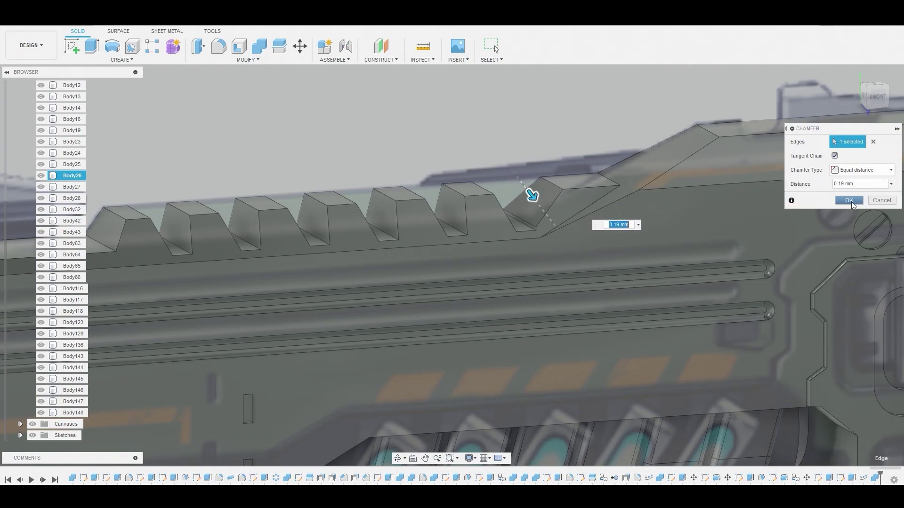
{"action": "left_click", "coordinate": [848, 200]}
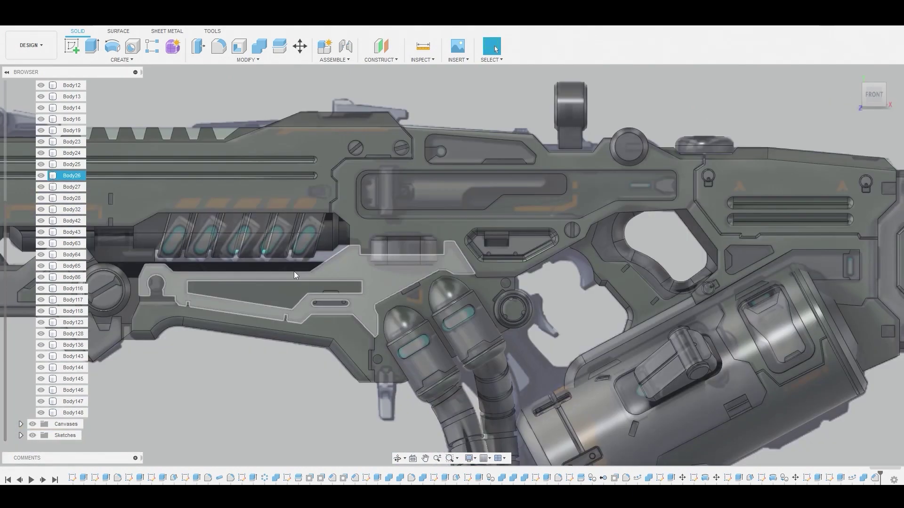
{"action": "scroll", "coordinate": [586, 274], "scroll_direction": "up", "scroll_amount": 5}
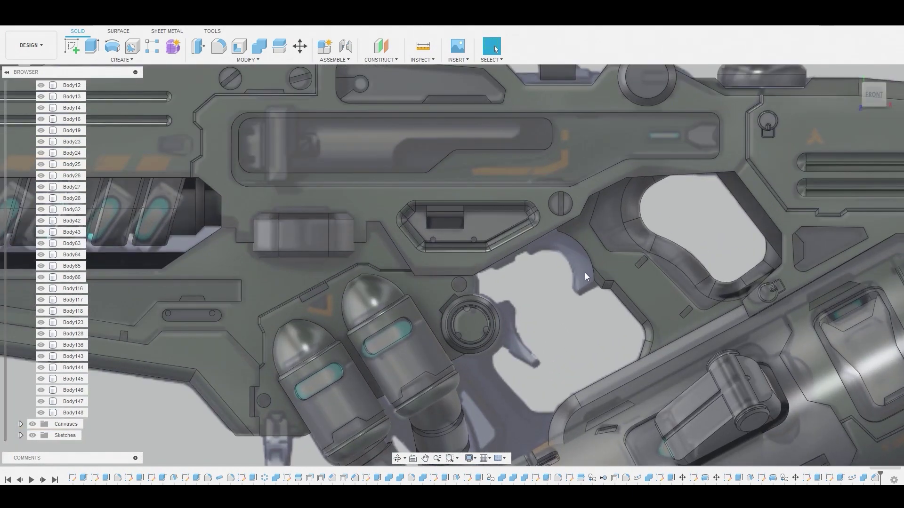
Step: Sketch a 2-point rectangle on the face near the trigger
{"action": "left_click", "coordinate": [72, 46]}
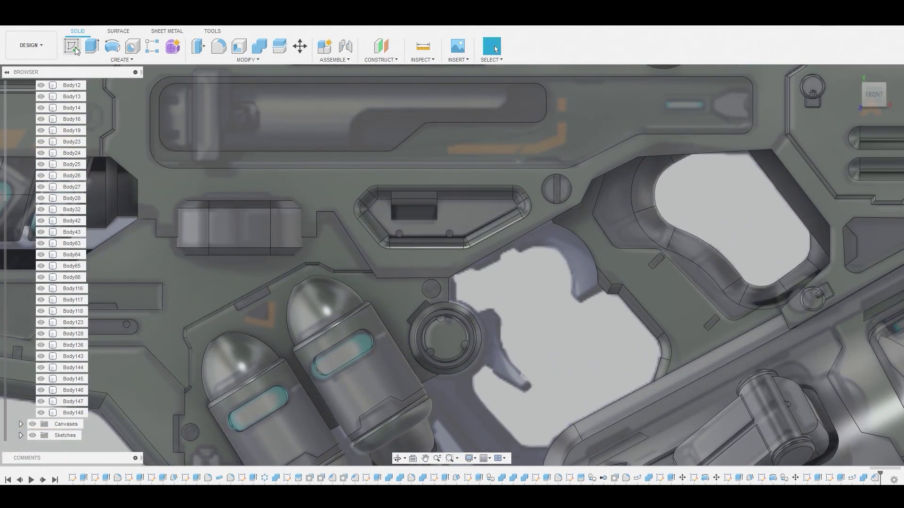
{"action": "left_click", "coordinate": [519, 283]}
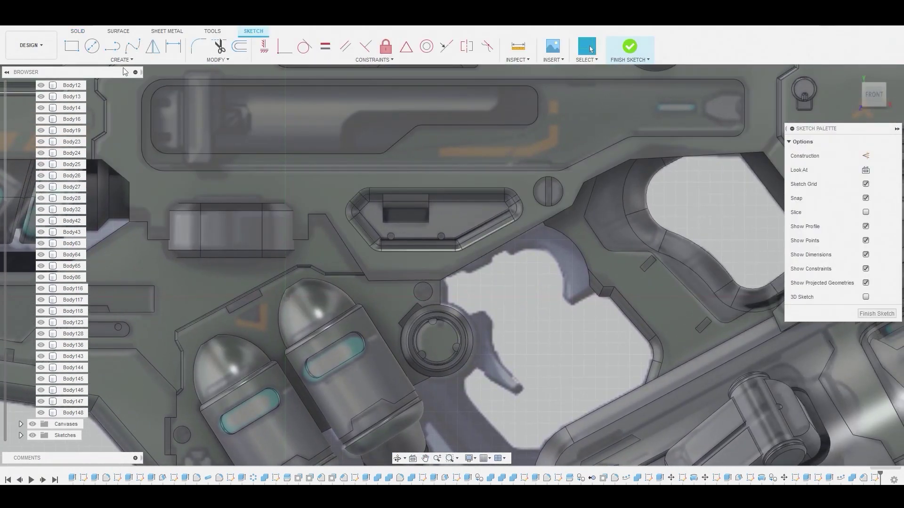
{"action": "left_click", "coordinate": [73, 48]}
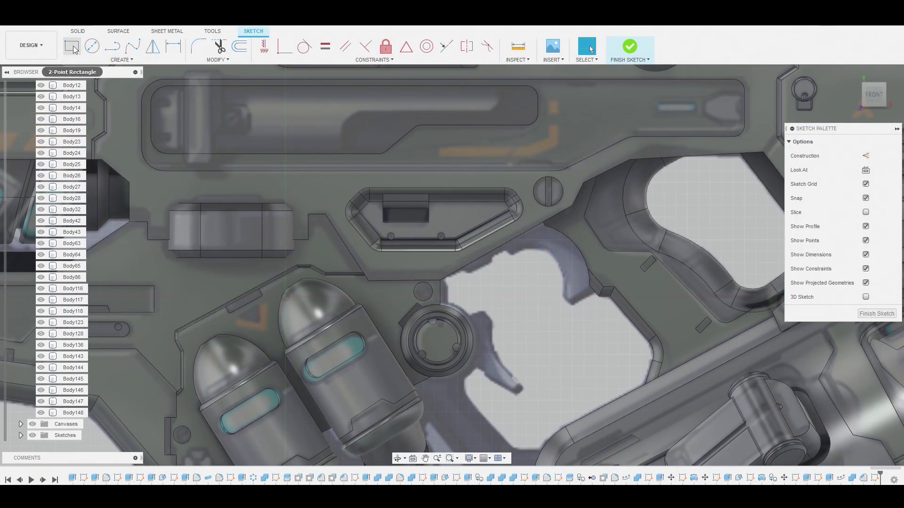
{"action": "left_click", "coordinate": [561, 251]}
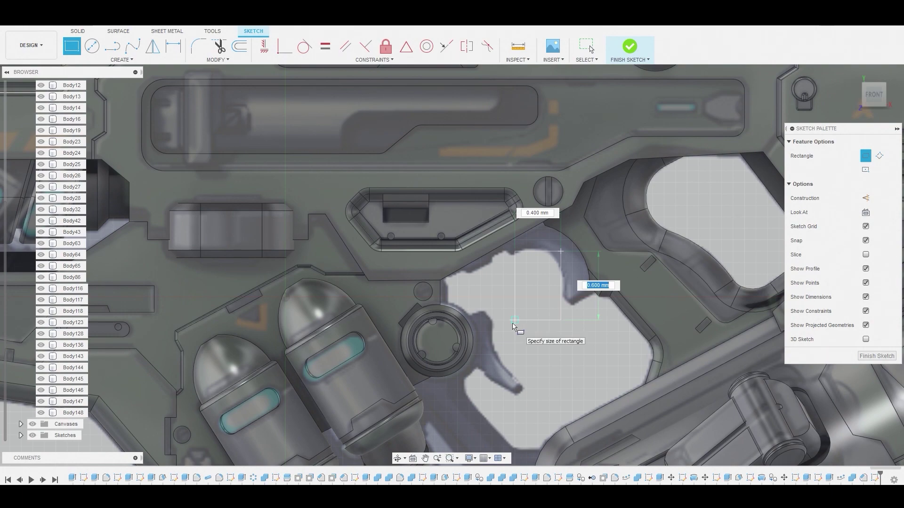
{"action": "left_click", "coordinate": [513, 323]}
{"action": "right_click", "coordinate": [511, 323]}
{"action": "left_click", "coordinate": [571, 321]}
Step: Rotate and move the rectangle so it tilts across the guard's upper edge
{"action": "double_click", "coordinate": [561, 296]}
{"action": "right_click", "coordinate": [560, 297]}
{"action": "left_click", "coordinate": [545, 270]}
{"action": "left_click_drag", "start_coordinate": [509, 238], "coordinate": [482, 247]}
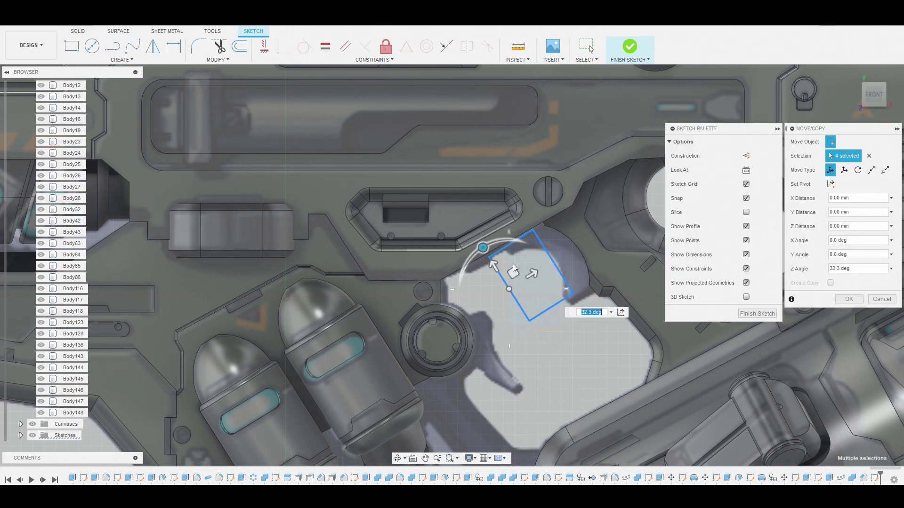
{"action": "left_click_drag", "start_coordinate": [533, 277], "coordinate": [534, 255]}
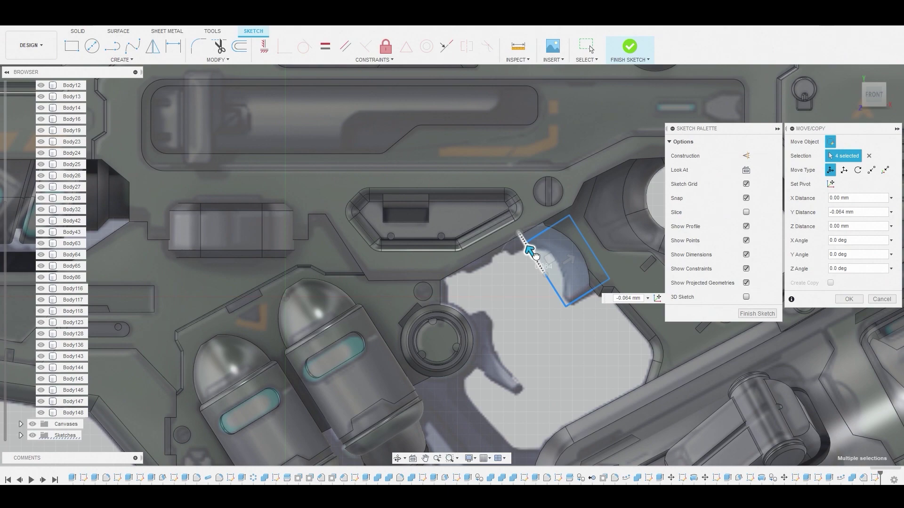
{"action": "left_click_drag", "start_coordinate": [534, 254], "coordinate": [536, 257]}
{"action": "right_click", "coordinate": [524, 294]}
{"action": "left_click", "coordinate": [535, 248]}
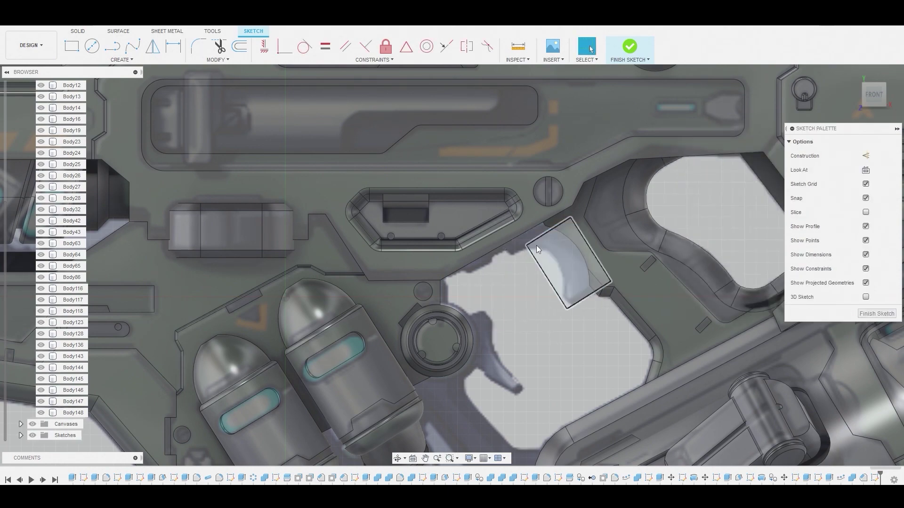
Step: Enlarge the rectangle upward and leftward, then draw a line inside it
{"action": "left_click_drag", "start_coordinate": [537, 241], "coordinate": [527, 228]}
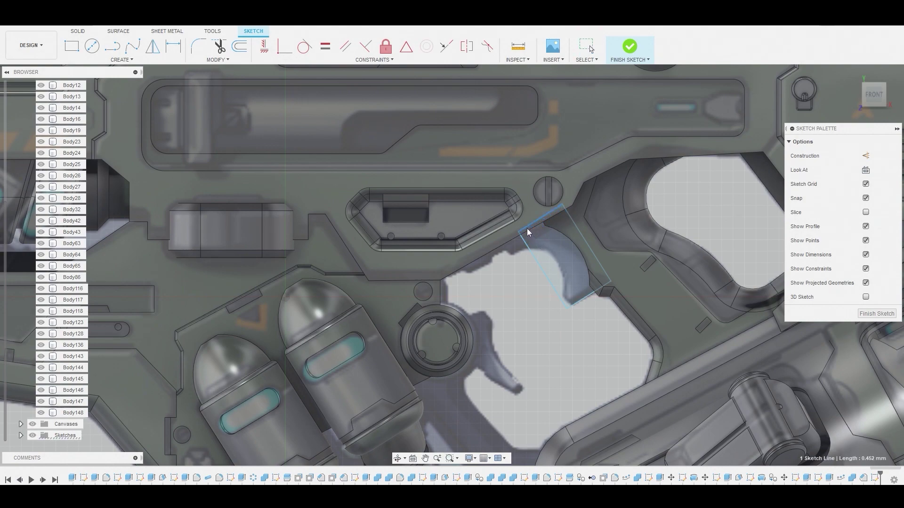
{"action": "left_click", "coordinate": [539, 261]}
{"action": "left_click_drag", "start_coordinate": [537, 265], "coordinate": [521, 280]}
{"action": "left_click", "coordinate": [115, 47]}
{"action": "scroll", "coordinate": [546, 282], "scroll_direction": "up", "scroll_amount": 5}
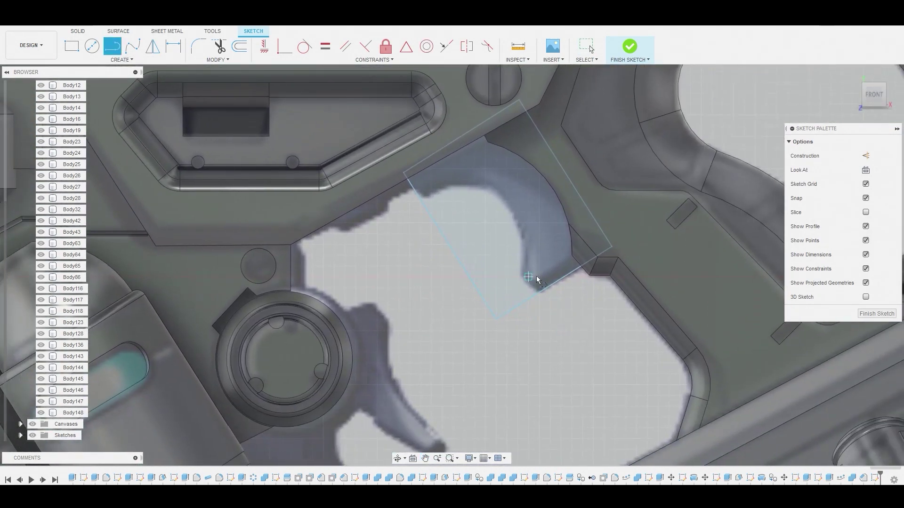
{"action": "left_click", "coordinate": [535, 289]}
{"action": "left_click", "coordinate": [518, 267]}
{"action": "right_click", "coordinate": [518, 273]}
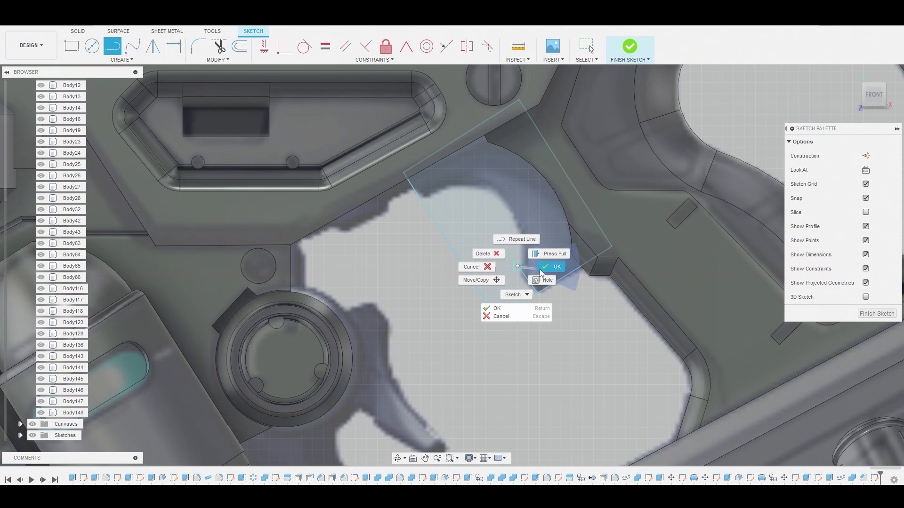
{"action": "left_click", "coordinate": [538, 267]}
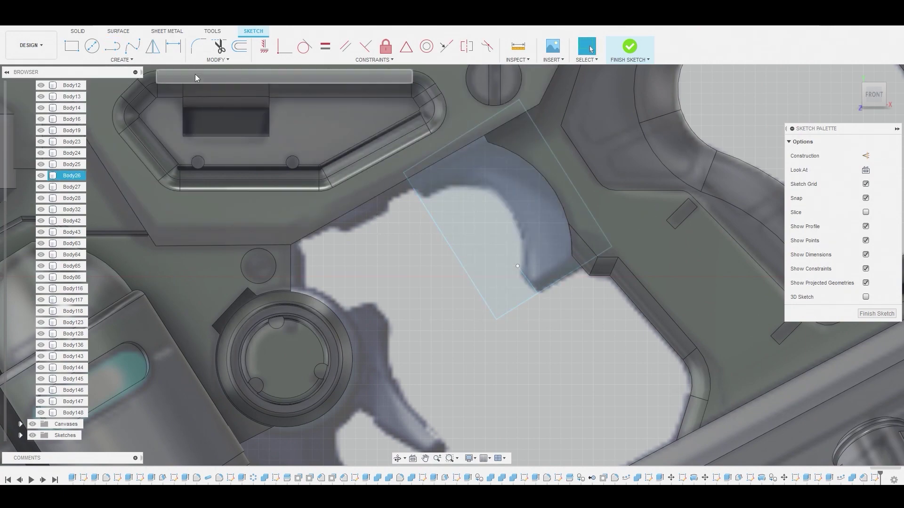
Step: Add a 3-point arc and a closing line to form the curved guard profile
{"action": "left_click", "coordinate": [128, 60]}
{"action": "mouse_move", "coordinate": [104, 103]}
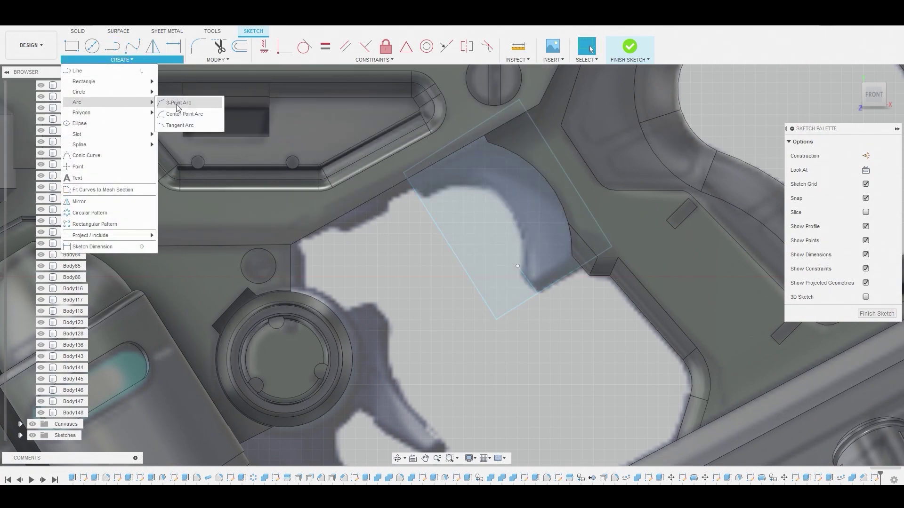
{"action": "left_click", "coordinate": [186, 102]}
{"action": "left_click", "coordinate": [517, 267]}
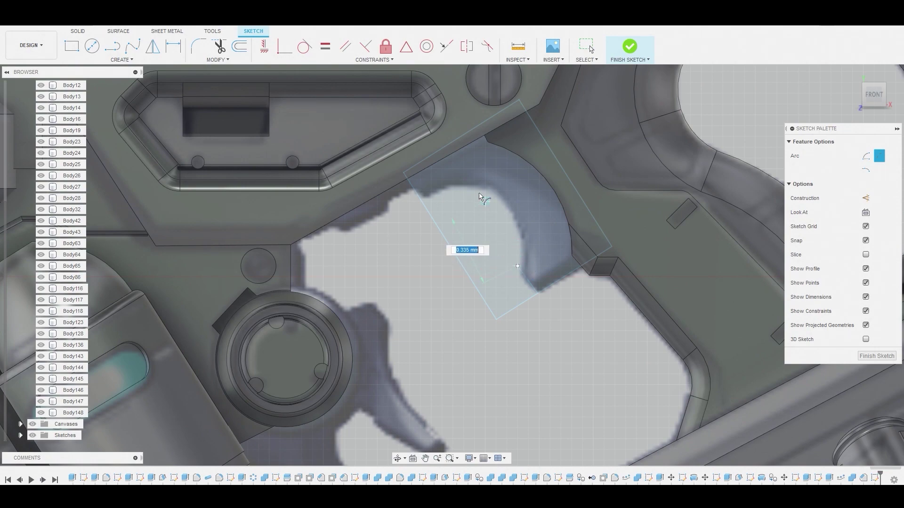
{"action": "left_click", "coordinate": [449, 190]}
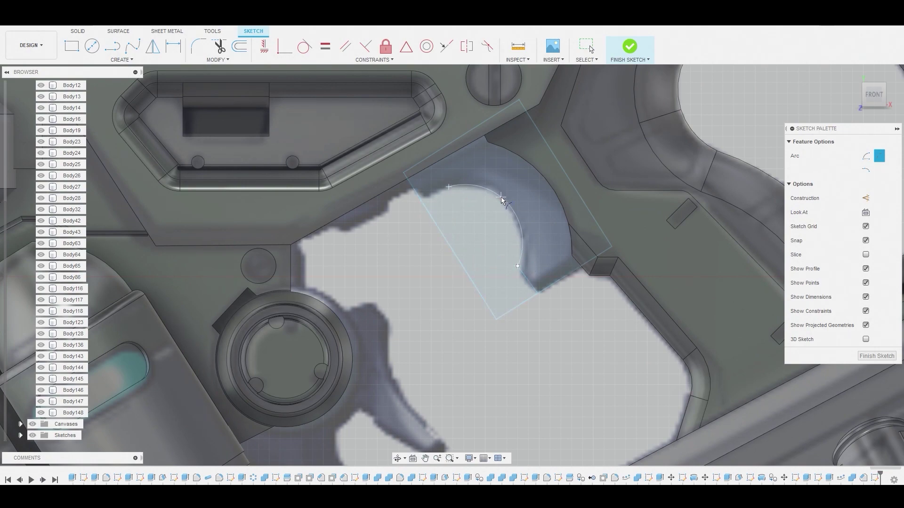
{"action": "key", "text": "l"}
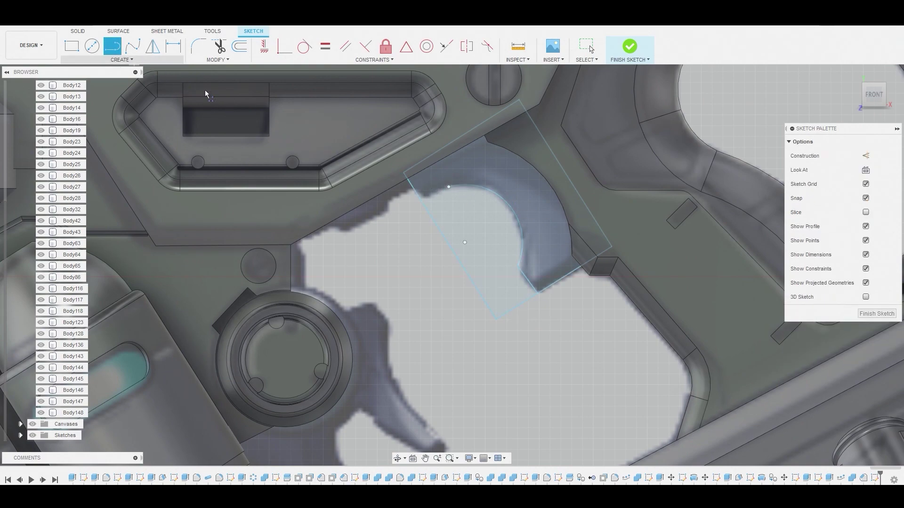
{"action": "left_click", "coordinate": [448, 188]}
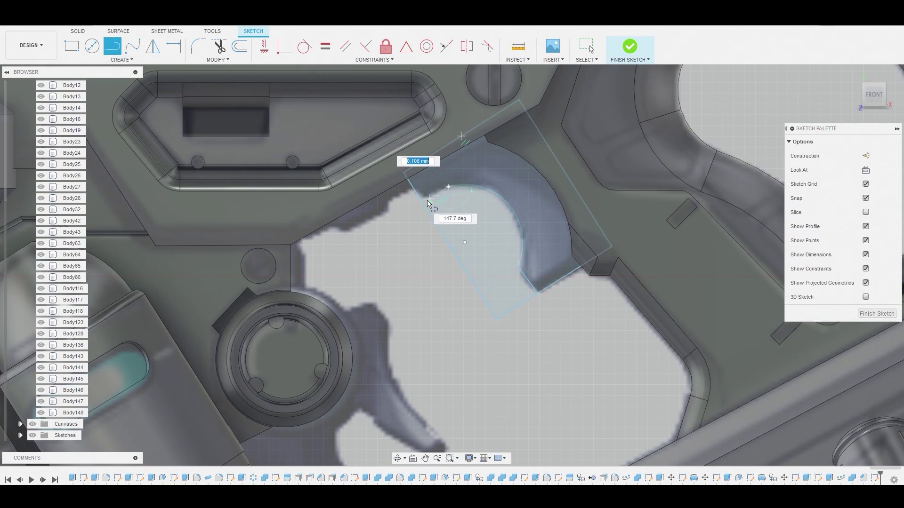
{"action": "left_click", "coordinate": [423, 204]}
{"action": "right_click", "coordinate": [410, 249]}
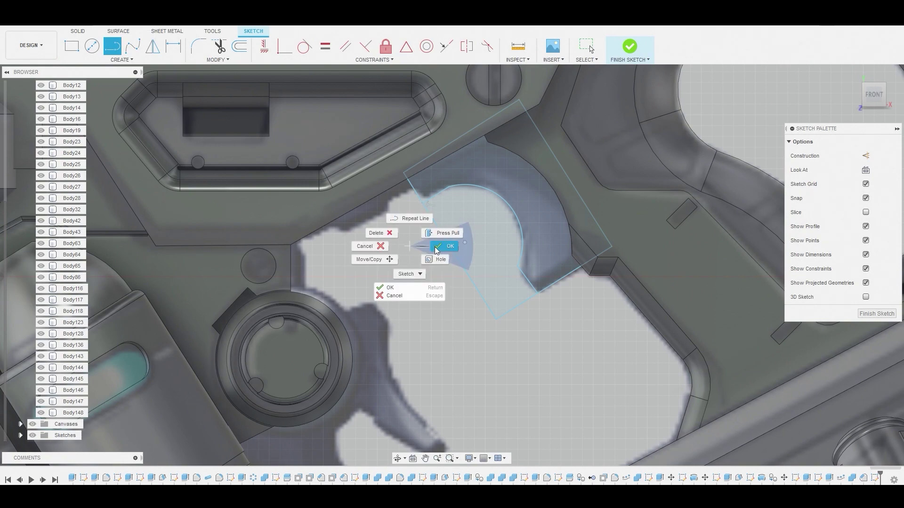
{"action": "left_click", "coordinate": [438, 250]}
{"action": "right_click", "coordinate": [529, 193]}
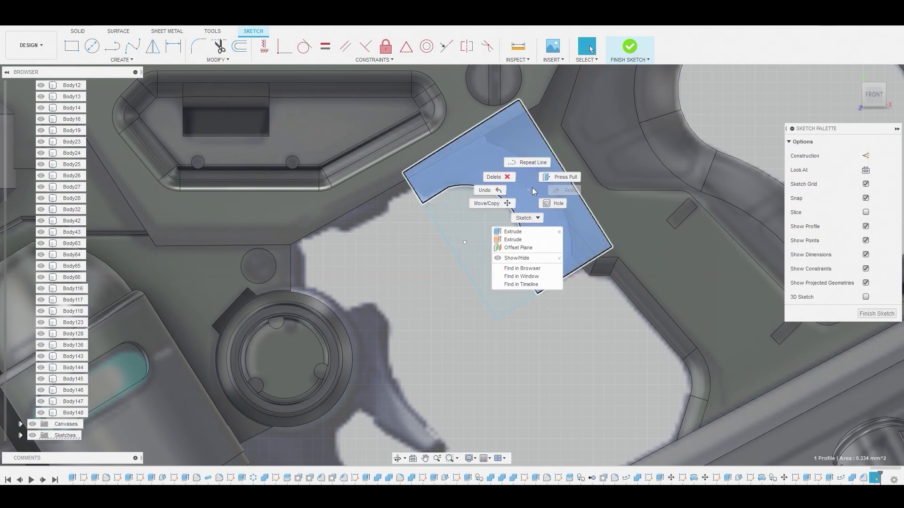
Step: Press Pull the guard profile 0.126 mm as new body Body155
{"action": "left_click", "coordinate": [559, 178]}
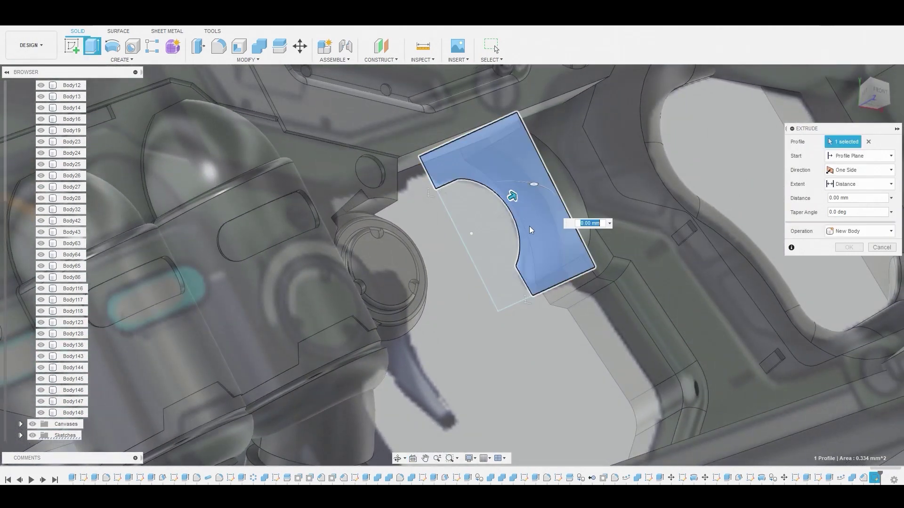
{"action": "left_click_drag", "start_coordinate": [513, 196], "coordinate": [525, 188]}
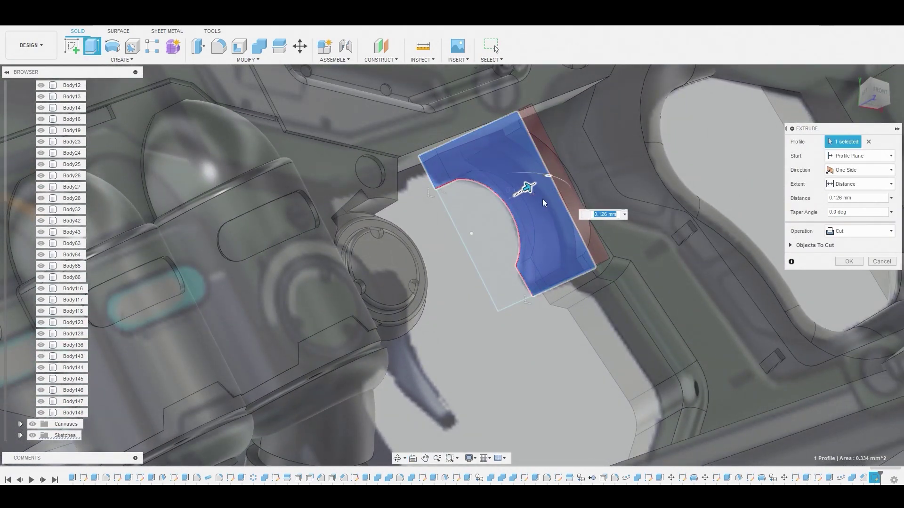
{"action": "left_click", "coordinate": [862, 231]}
{"action": "left_click", "coordinate": [867, 279]}
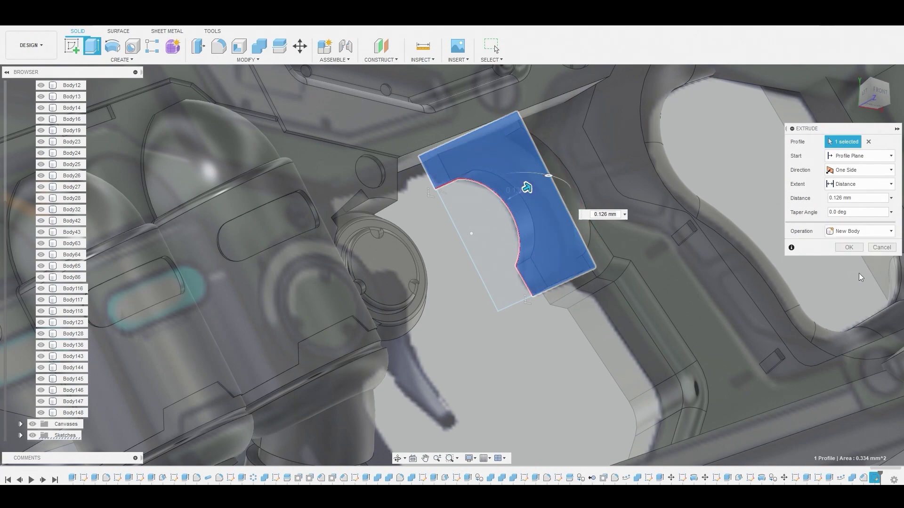
{"action": "left_click", "coordinate": [849, 248]}
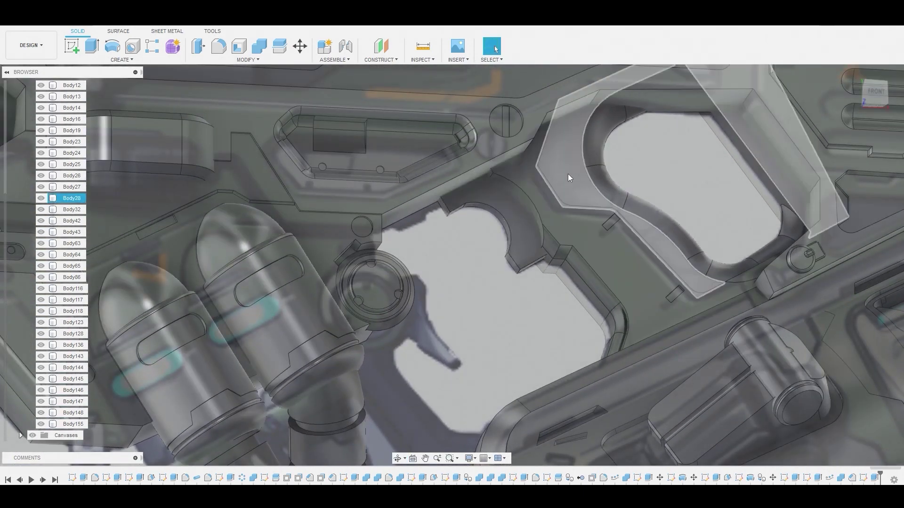
{"action": "left_click", "coordinate": [871, 93]}
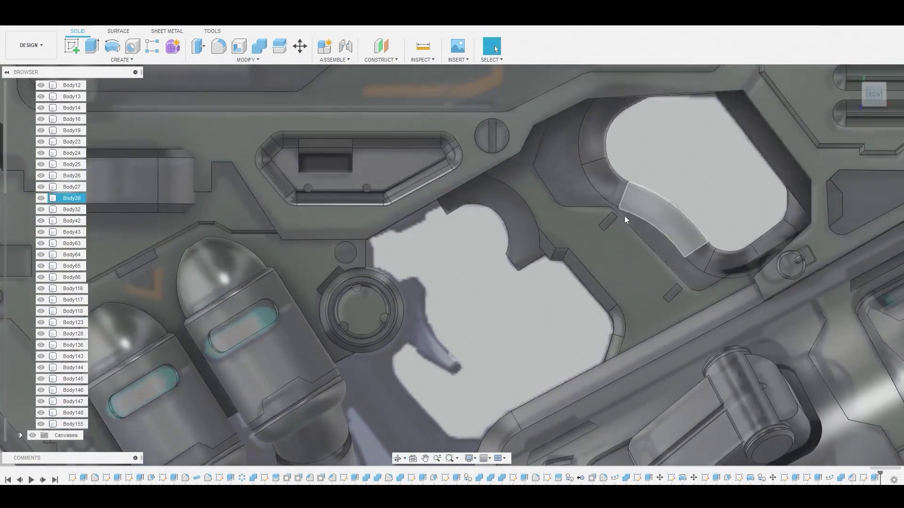
{"action": "scroll", "coordinate": [511, 221], "scroll_direction": "up", "scroll_amount": 4}
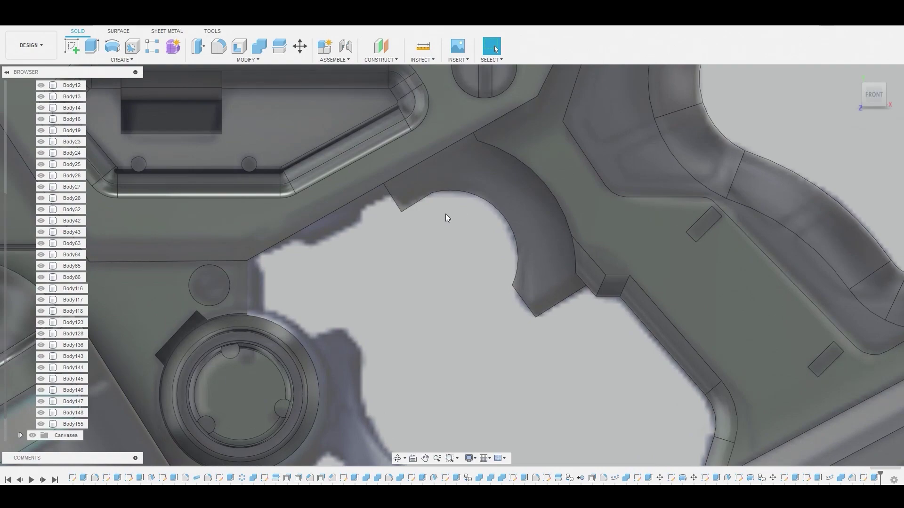
Step: Fillet three vertical corner edges of Body155 with radius 1
{"action": "key", "text": "f"}
{"action": "scroll", "coordinate": [410, 213], "scroll_direction": "up", "scroll_amount": 2}
{"action": "middle_click_drag", "start_coordinate": [409, 216], "coordinate": [402, 199], "text": "shift"}
{"action": "left_click", "coordinate": [398, 202]}
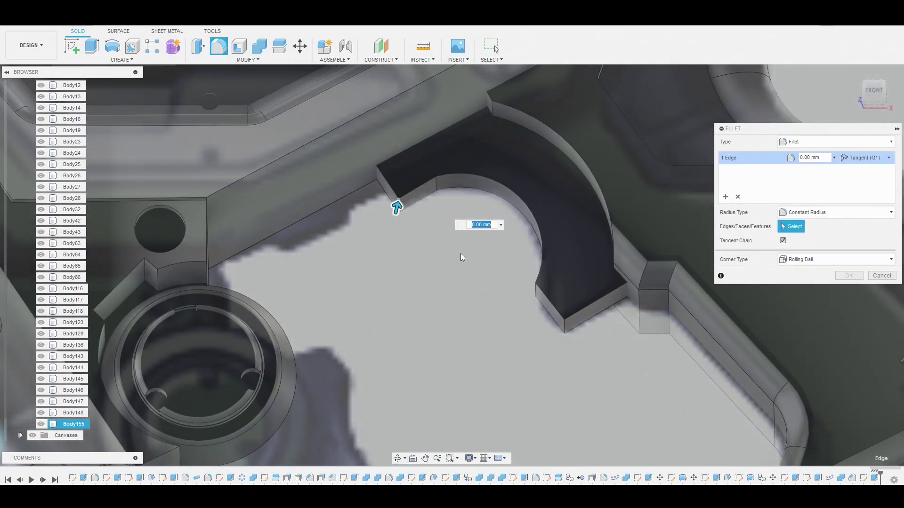
{"action": "left_click", "coordinate": [535, 293]}
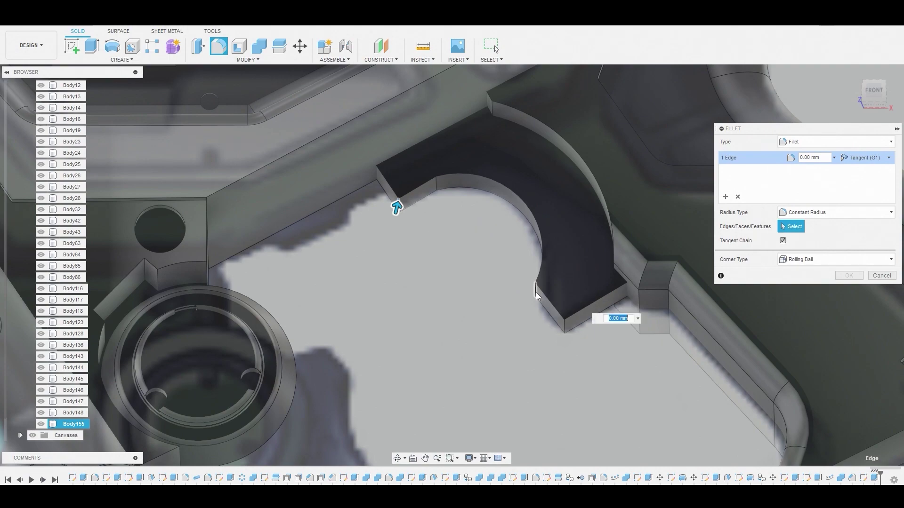
{"action": "left_click", "coordinate": [564, 329]}
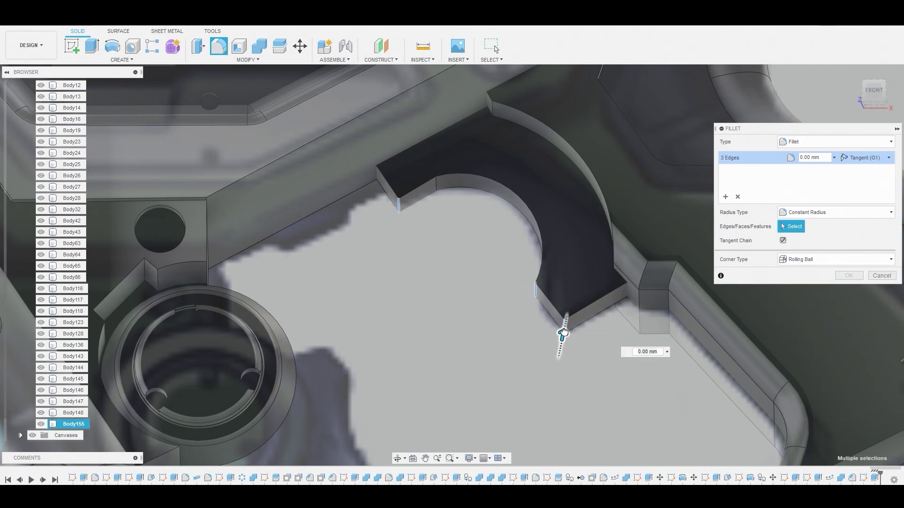
{"action": "type", "text": "1"}
{"action": "key", "text": "Return"}
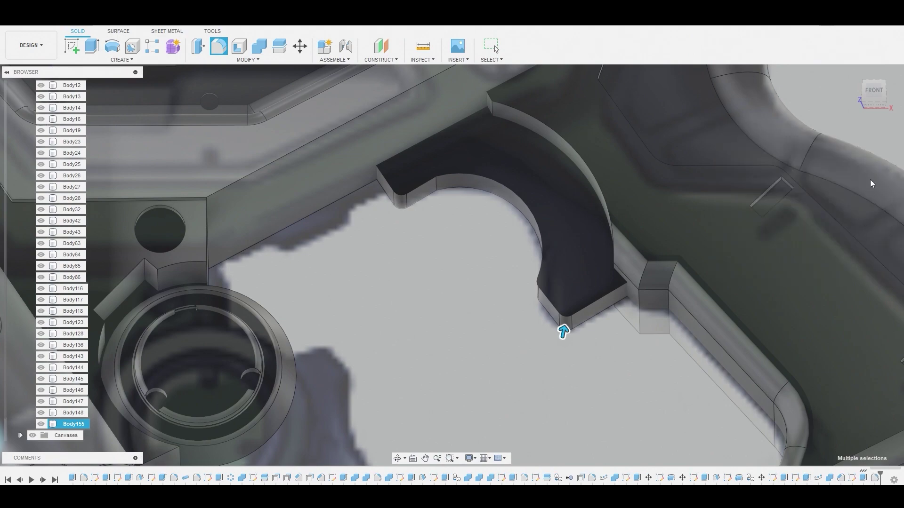
{"action": "left_click", "coordinate": [875, 90]}
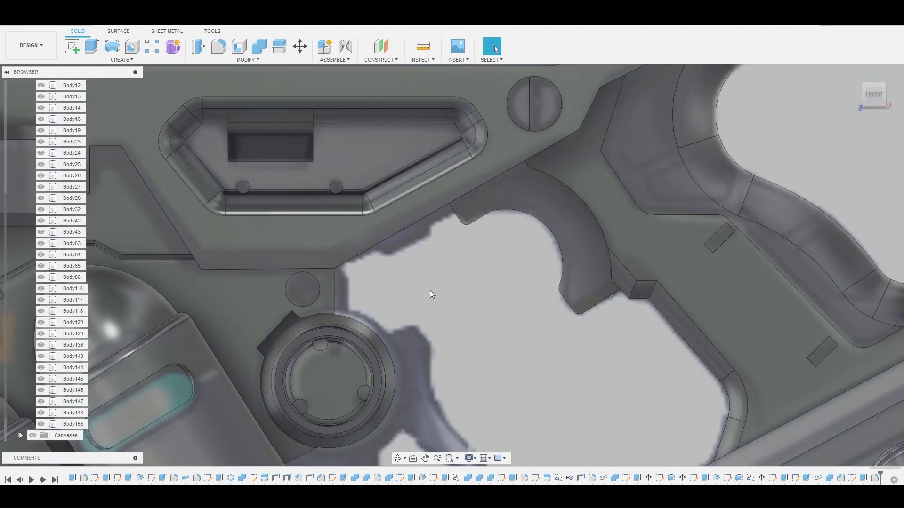
Step: Copy and paste Body155 in place, then hide the original
{"action": "left_click", "coordinate": [64, 425]}
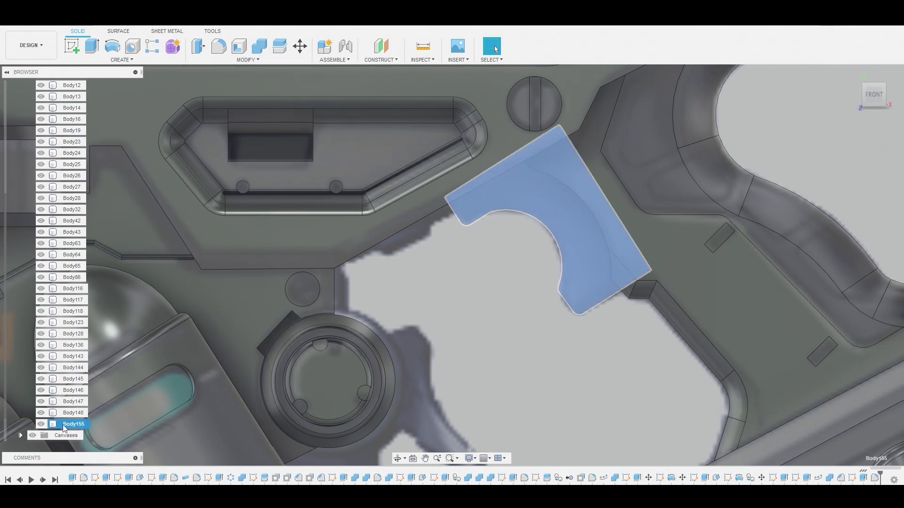
{"action": "key", "text": "ctrl+c"}
{"action": "key", "text": "ctrl+v"}
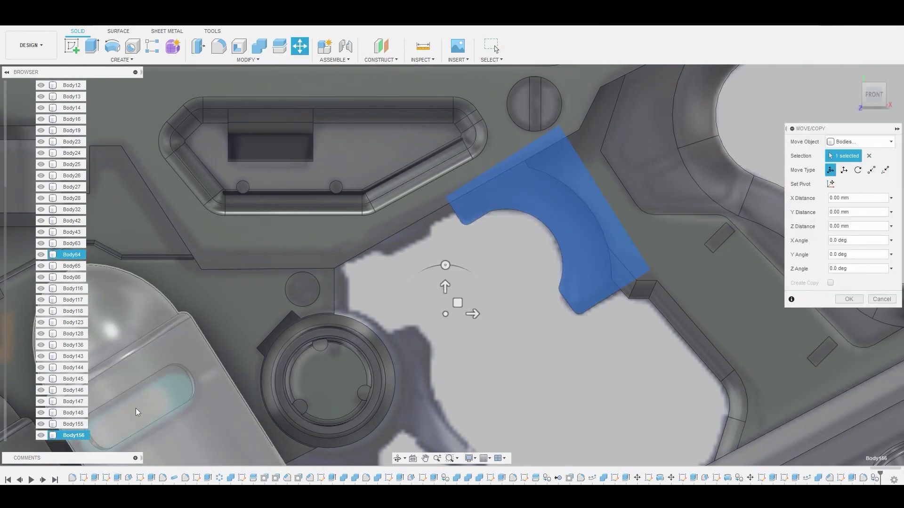
{"action": "left_click", "coordinate": [849, 299]}
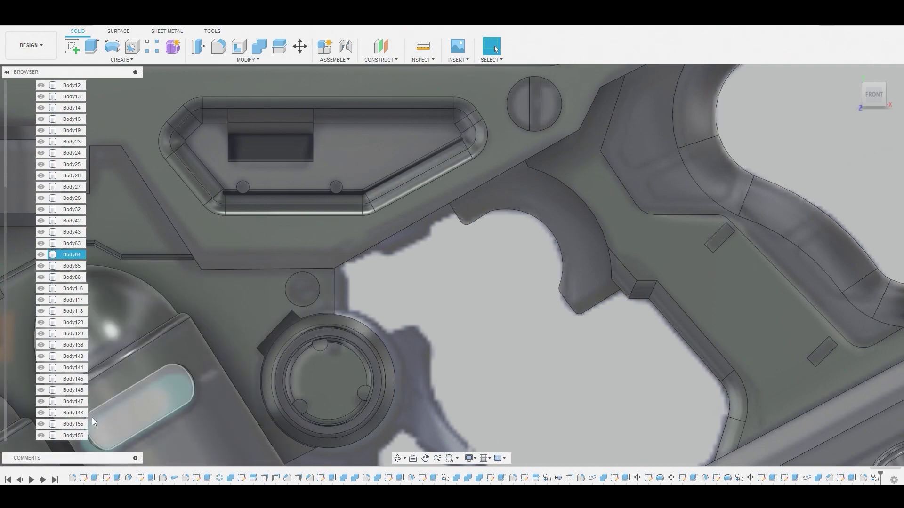
{"action": "left_click", "coordinate": [41, 435]}
{"action": "left_click", "coordinate": [39, 425]}
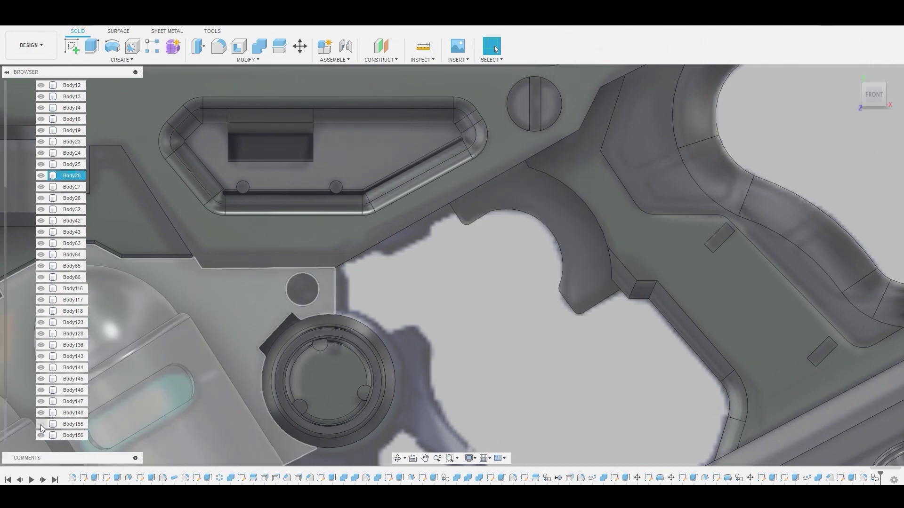
Step: Cut the pasted copy Body156 from Body32 with Combine
{"action": "left_click", "coordinate": [258, 47]}
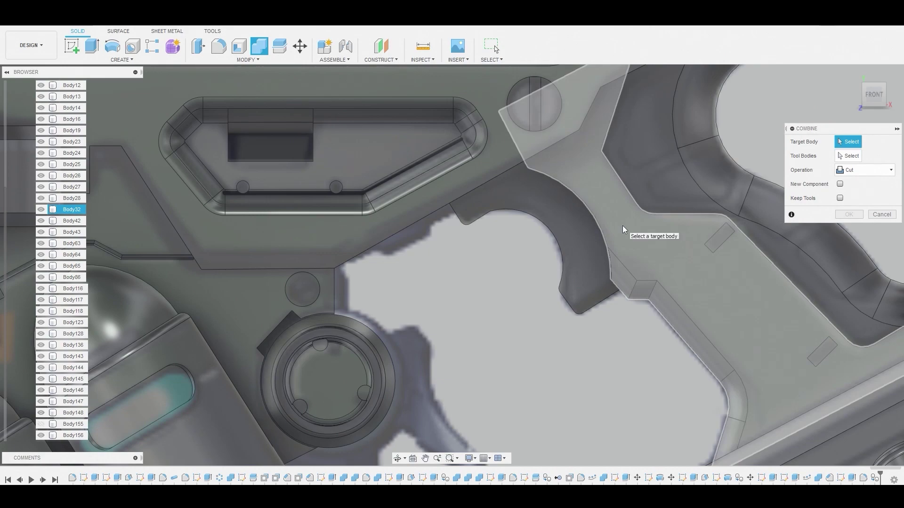
{"action": "left_click", "coordinate": [622, 225]}
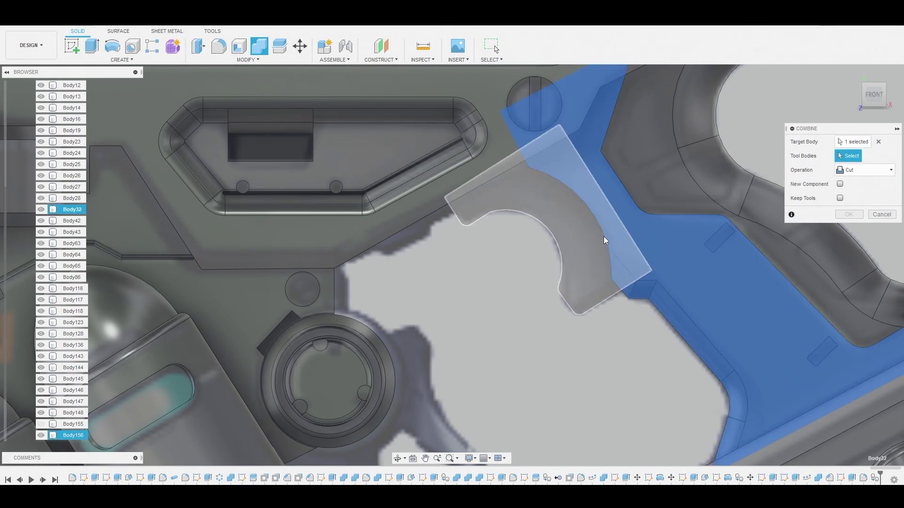
{"action": "left_click", "coordinate": [583, 252]}
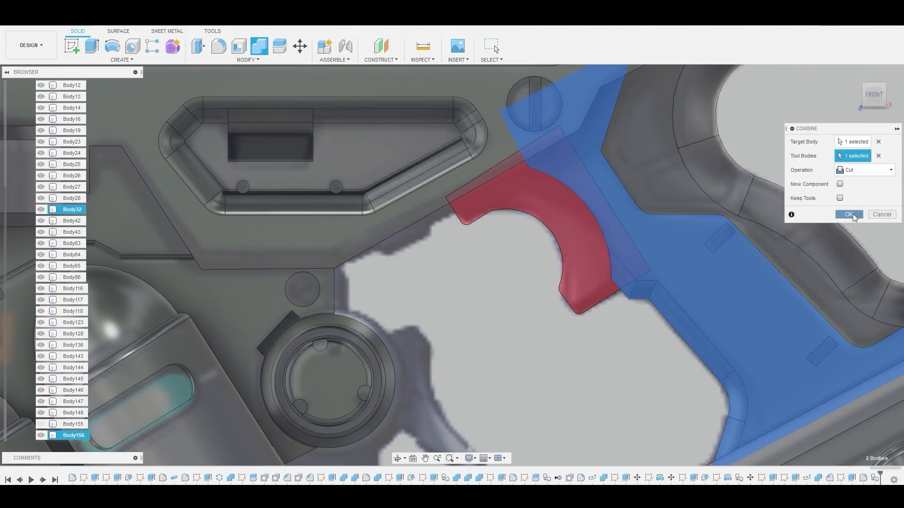
{"action": "left_click", "coordinate": [851, 213]}
{"action": "middle_click_drag", "start_coordinate": [632, 240], "coordinate": [567, 230], "text": "shift"}
Step: Press Pull the pocket's slab face by -0.052 mm
{"action": "right_click", "coordinate": [567, 230]}
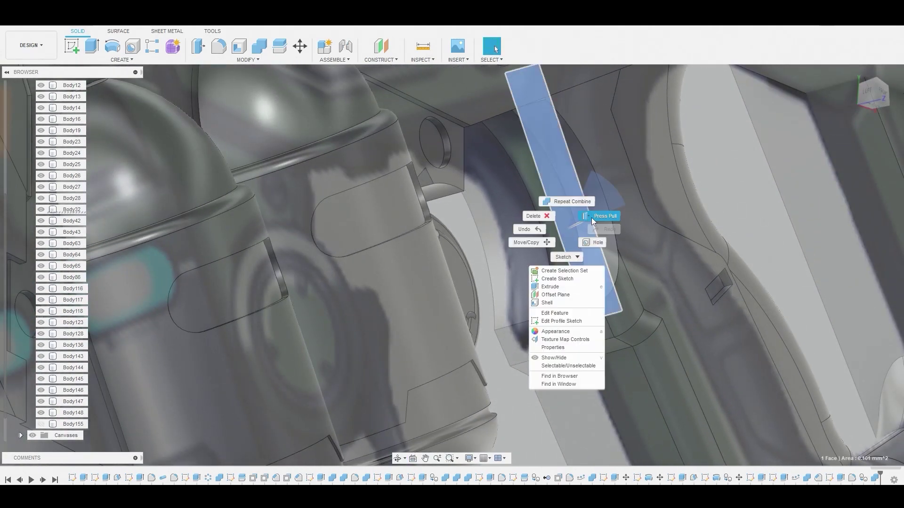
{"action": "left_click", "coordinate": [605, 213]}
{"action": "left_click_drag", "start_coordinate": [562, 230], "coordinate": [579, 222]}
{"action": "left_click", "coordinate": [848, 186]}
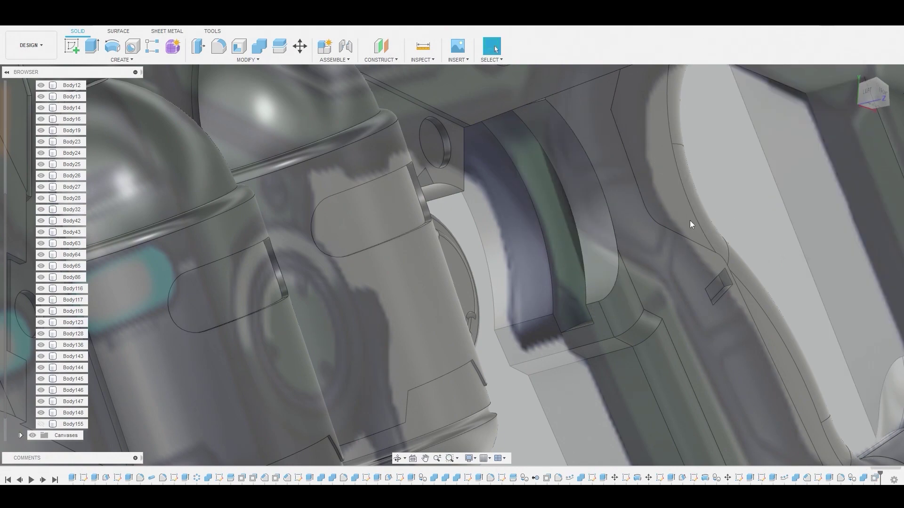
{"action": "scroll", "coordinate": [547, 309], "scroll_direction": "up", "scroll_amount": 4}
Step: Fillet three edges of the recess with a 0.017 mm radius
{"action": "key", "text": "f"}
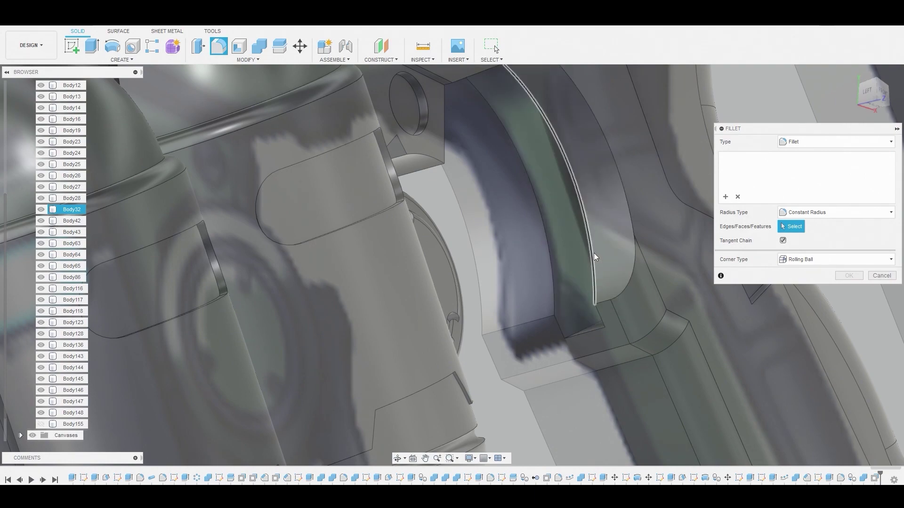
{"action": "left_click", "coordinate": [38, 437]}
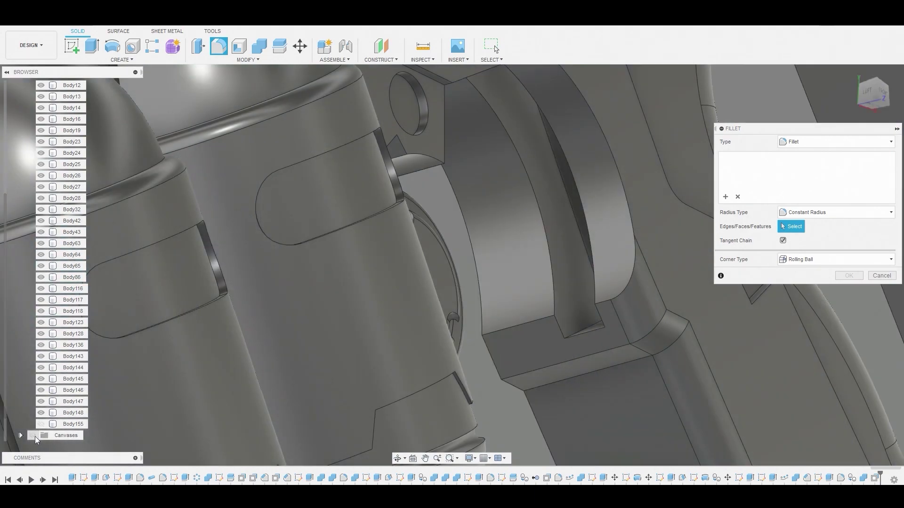
{"action": "left_click", "coordinate": [586, 333]}
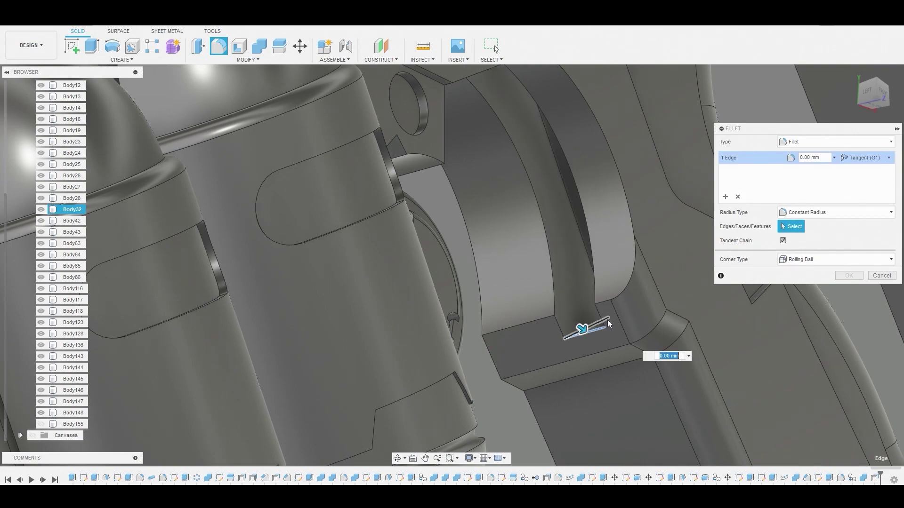
{"action": "left_click", "coordinate": [594, 288]}
{"action": "middle_click_drag", "start_coordinate": [594, 288], "coordinate": [546, 213], "text": "shift"}
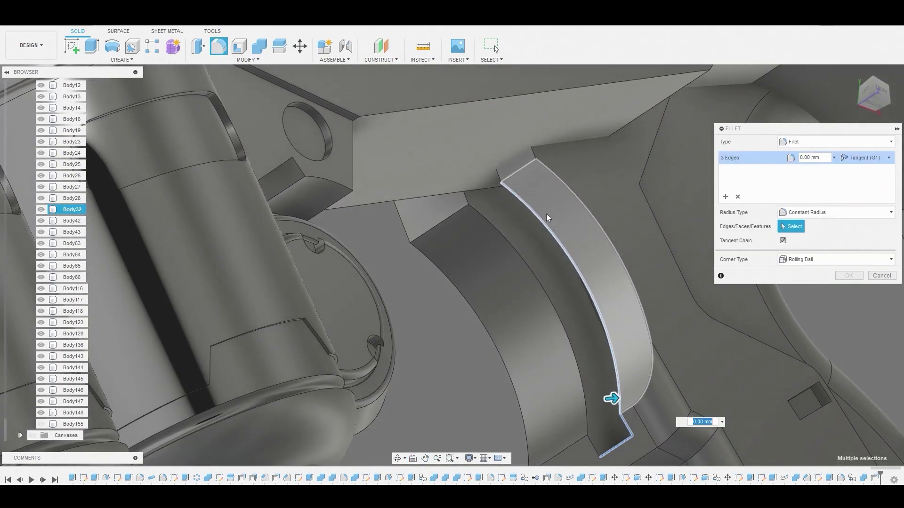
{"action": "left_click_drag", "start_coordinate": [614, 399], "coordinate": [617, 398]}
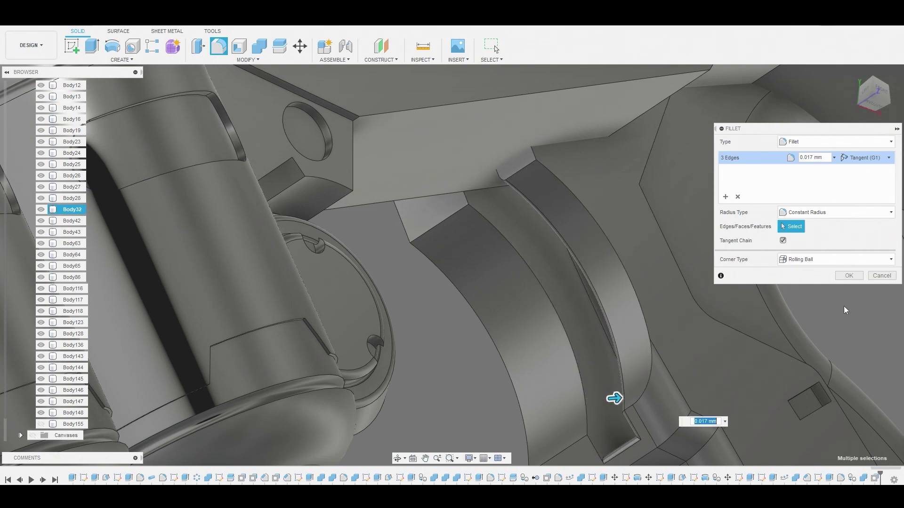
{"action": "left_click", "coordinate": [847, 276]}
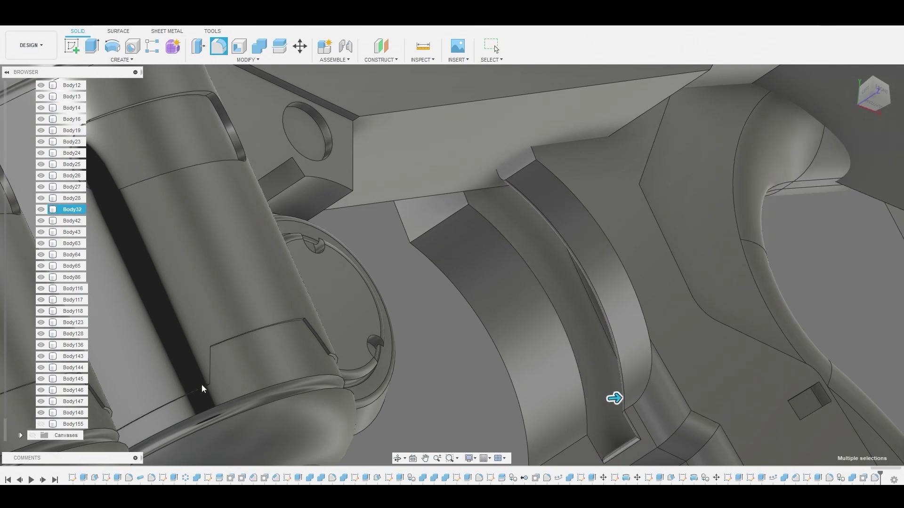
Step: Show Body155 again and select it alongside Body32
{"action": "left_click", "coordinate": [41, 424]}
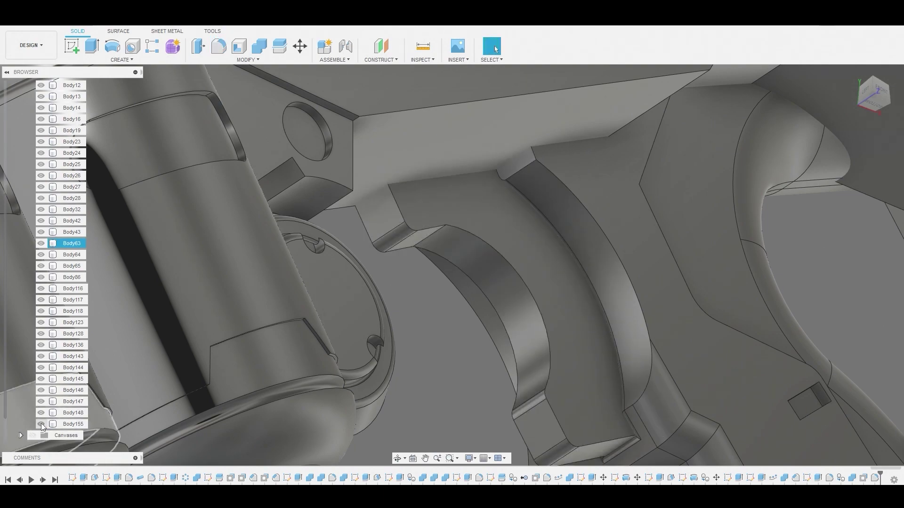
{"action": "middle_click_drag", "start_coordinate": [491, 261], "coordinate": [498, 240], "text": "shift"}
{"action": "left_click", "coordinate": [601, 280]}
{"action": "middle_click_drag", "start_coordinate": [601, 280], "coordinate": [574, 330], "text": "shift"}
{"action": "left_click", "coordinate": [572, 343]}
{"action": "scroll", "coordinate": [583, 316], "scroll_direction": "down", "scroll_amount": 2}
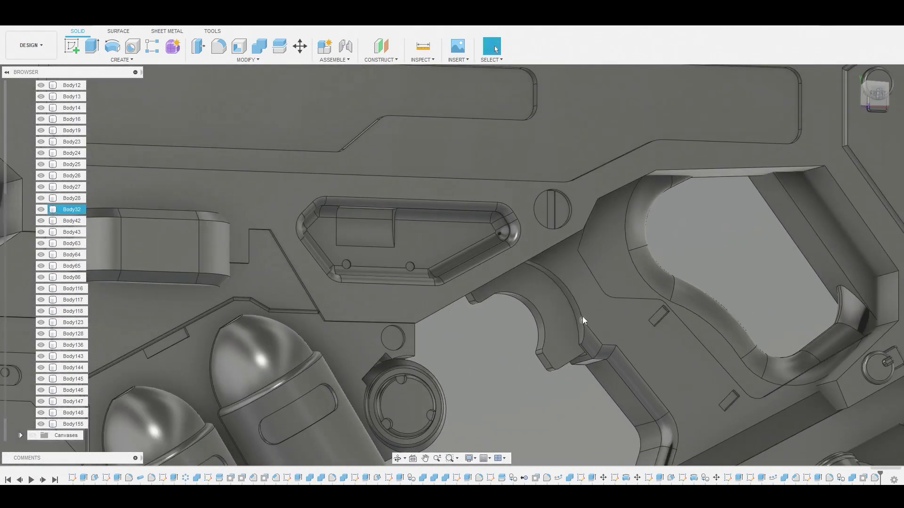
Step: Sketch on Body155's face and offset its arch outline inward by 0.024 mm
{"action": "left_click", "coordinate": [562, 317]}
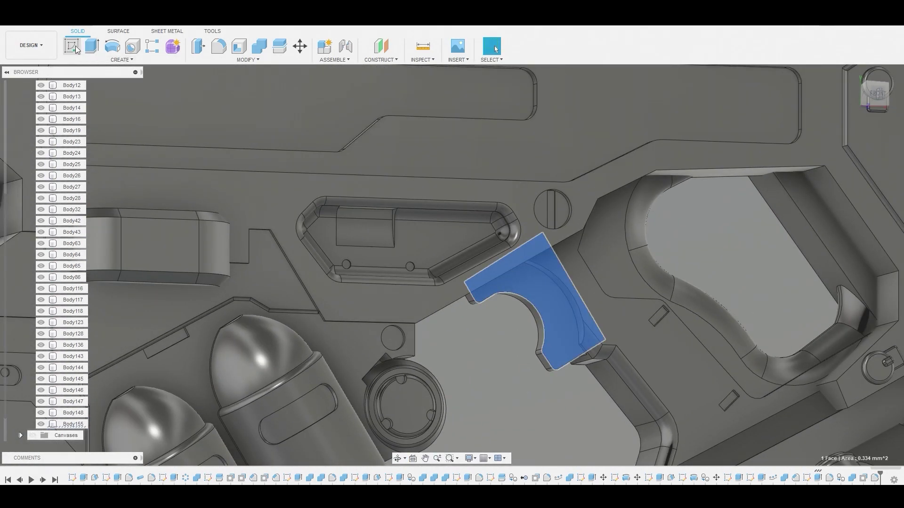
{"action": "left_click", "coordinate": [72, 46]}
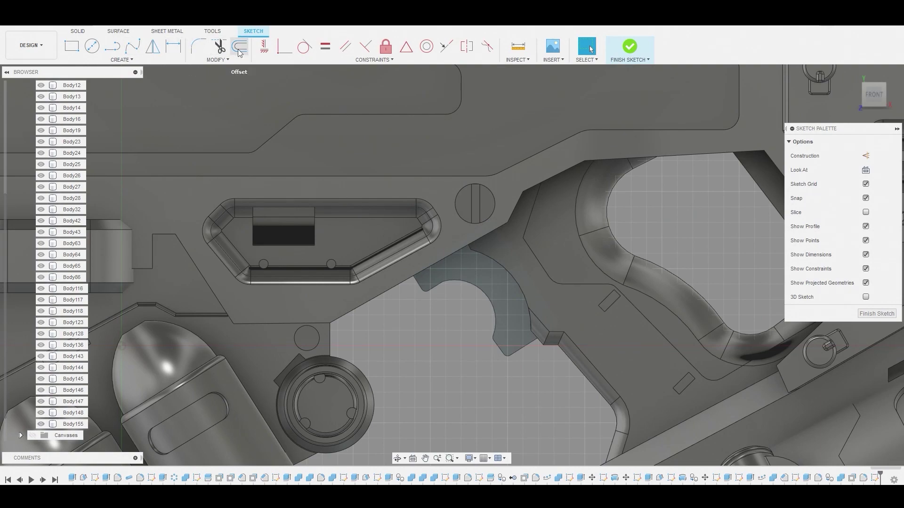
{"action": "left_click", "coordinate": [239, 45]}
{"action": "scroll", "coordinate": [470, 330], "scroll_direction": "up", "scroll_amount": 2}
{"action": "left_click", "coordinate": [507, 340]}
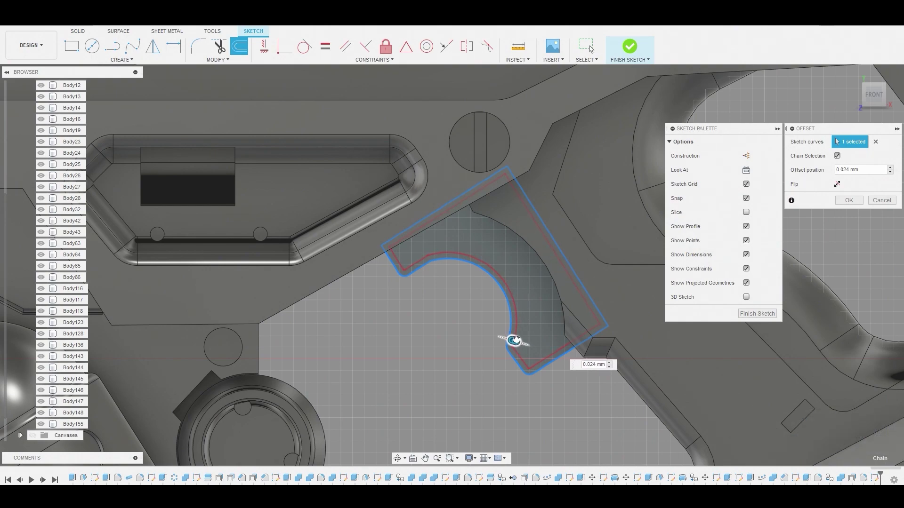
{"action": "left_click", "coordinate": [848, 201]}
Step: Press Pull the inset profile -0.04 mm to create Body157
{"action": "left_click", "coordinate": [527, 259]}
{"action": "right_click", "coordinate": [526, 259]}
{"action": "left_click", "coordinate": [560, 247]}
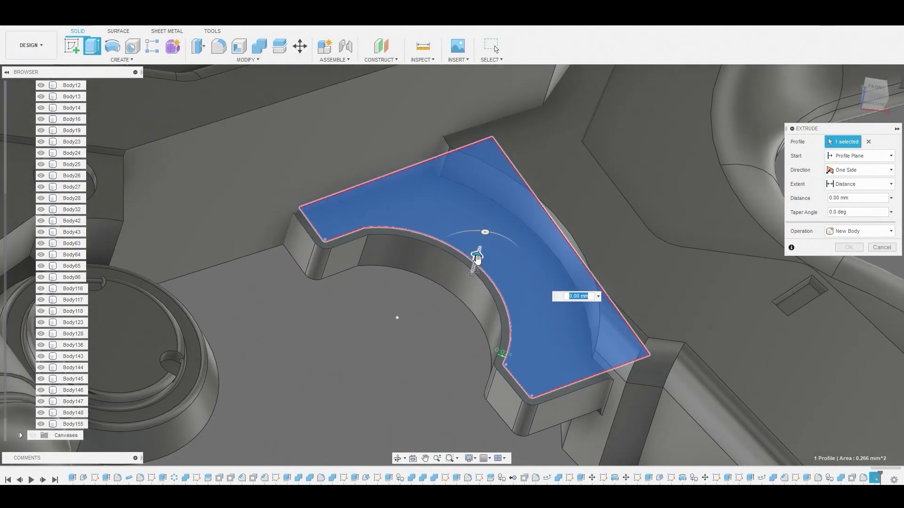
{"action": "mouse_move", "coordinate": [477, 256]}
{"action": "left_mouse_down"}
{"action": "mouse_move", "coordinate": [468, 276]}
{"action": "mouse_move", "coordinate": [474, 270]}
{"action": "left_mouse_up"}
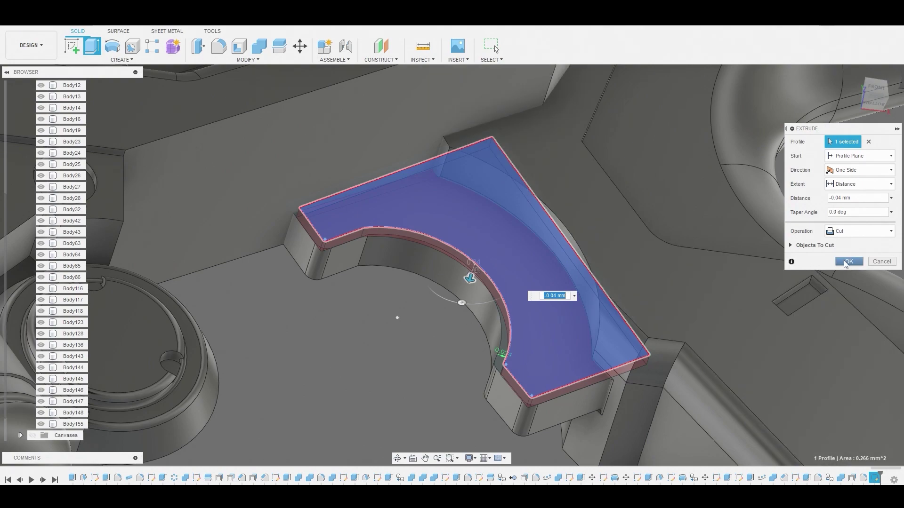
{"action": "left_click", "coordinate": [860, 229]}
{"action": "left_click", "coordinate": [860, 281]}
{"action": "left_click", "coordinate": [848, 261]}
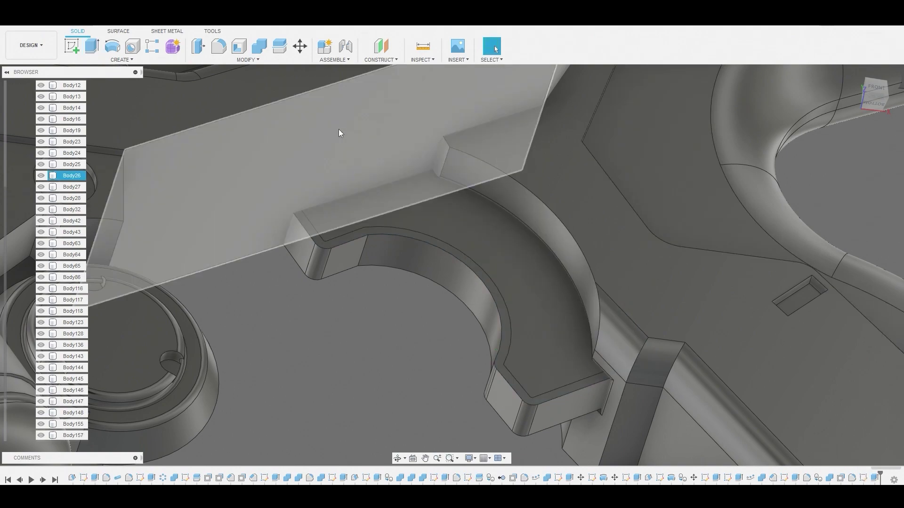
Step: Combine-cut Body157 from the arch guard body Body155
{"action": "left_click", "coordinate": [259, 45]}
{"action": "left_click", "coordinate": [332, 258]}
{"action": "left_click", "coordinate": [396, 210]}
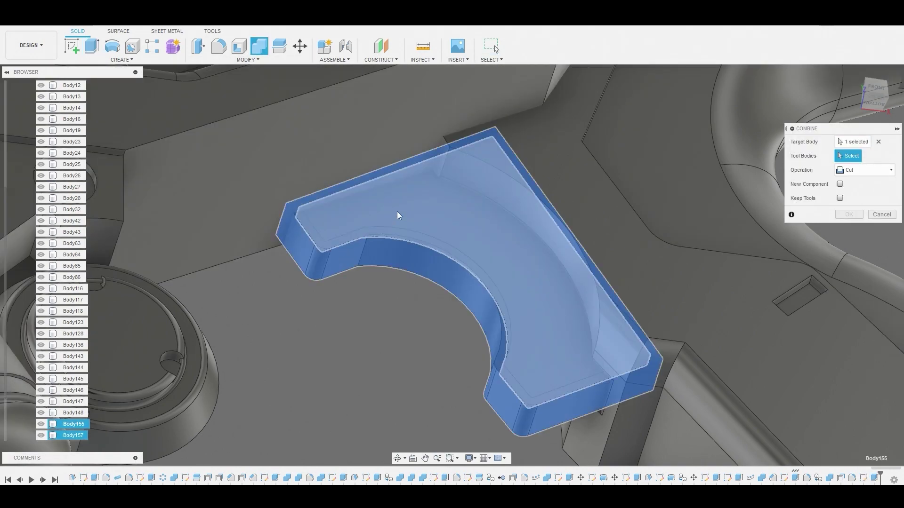
{"action": "left_click", "coordinate": [844, 214]}
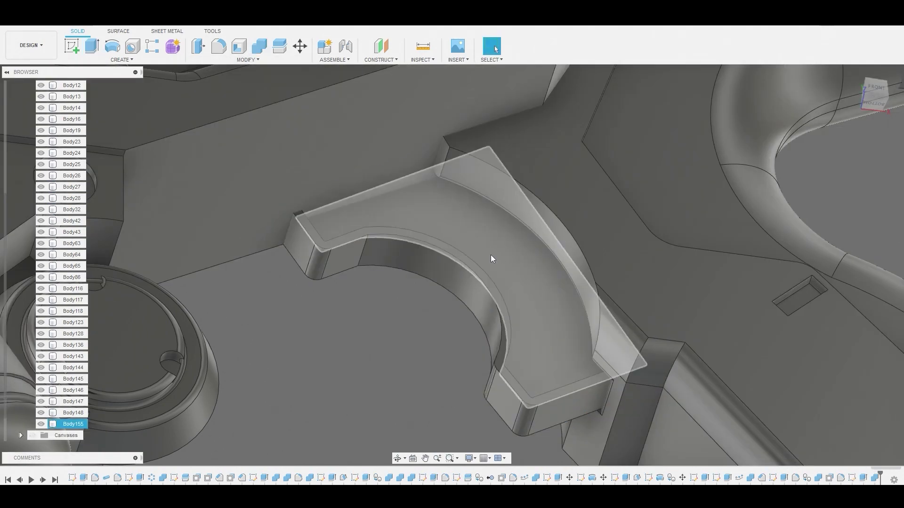
{"action": "scroll", "coordinate": [508, 257], "scroll_direction": "down", "scroll_amount": 5}
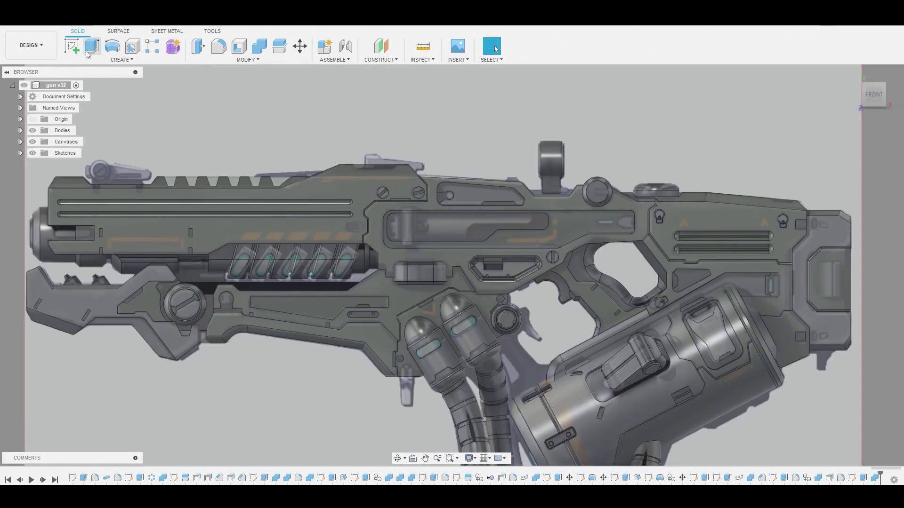
Step: Sketch a rectangle above the rifle's top sight, raising its bottom edge to thin it
{"action": "left_click", "coordinate": [77, 48]}
{"action": "left_click", "coordinate": [304, 111]}
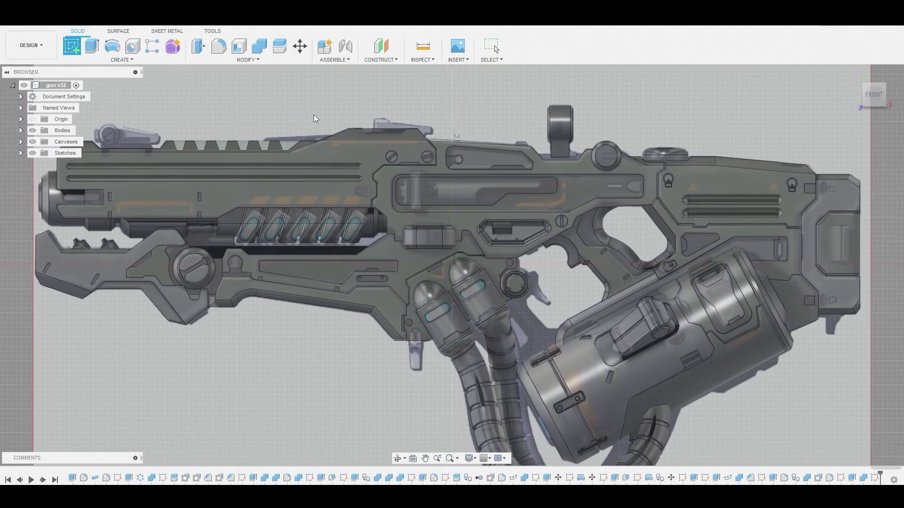
{"action": "scroll", "coordinate": [321, 131], "scroll_direction": "up", "scroll_amount": 3}
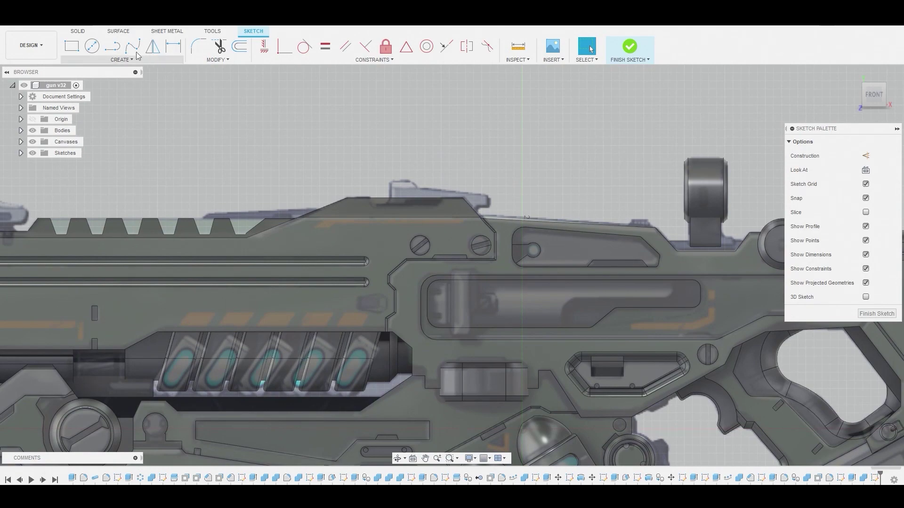
{"action": "left_click", "coordinate": [75, 45]}
{"action": "scroll", "coordinate": [468, 181], "scroll_direction": "up", "scroll_amount": 2}
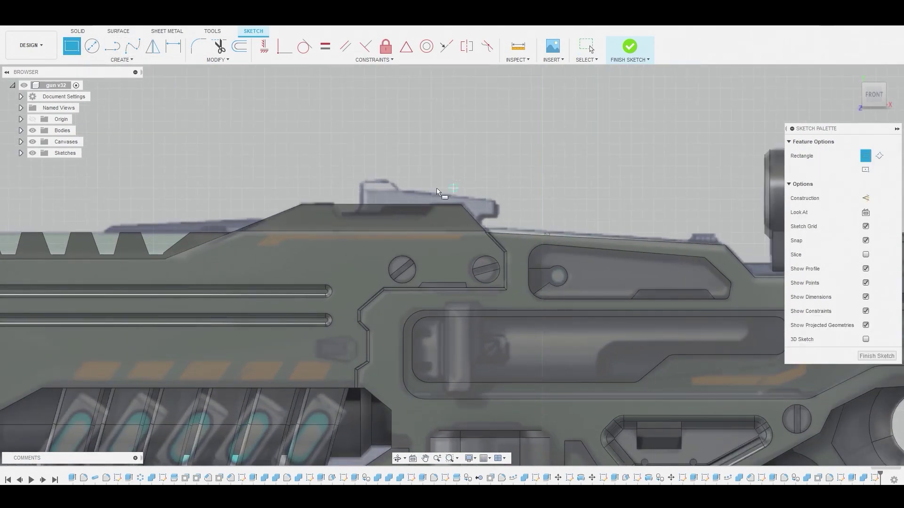
{"action": "left_click", "coordinate": [285, 183]}
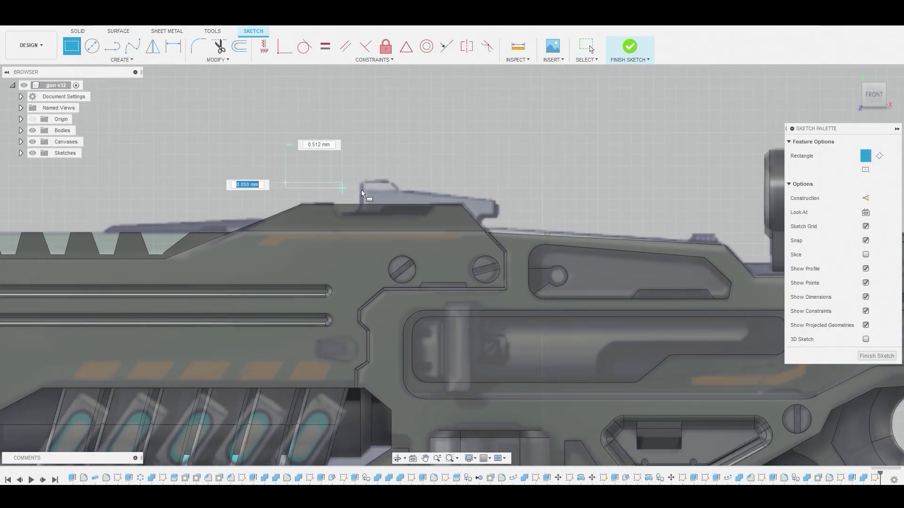
{"action": "left_click", "coordinate": [481, 144]}
{"action": "right_click", "coordinate": [414, 102]}
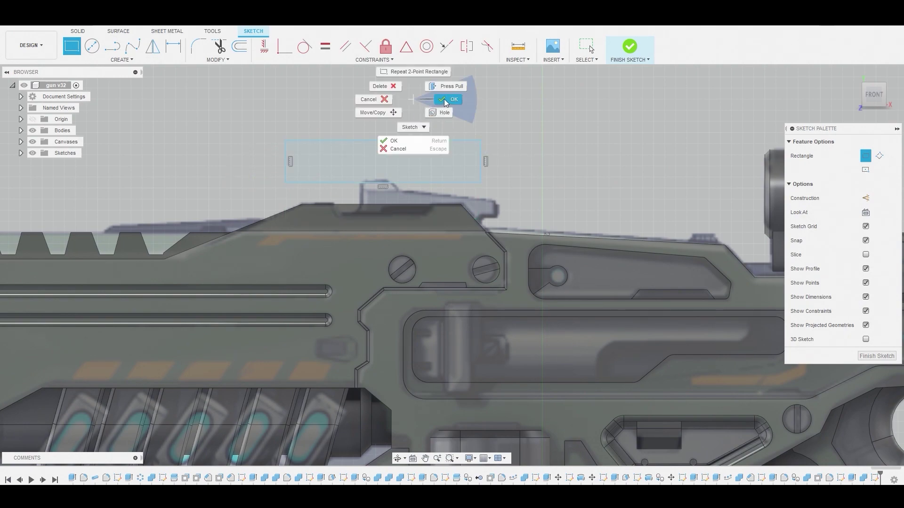
{"action": "left_click", "coordinate": [444, 99]}
{"action": "left_click_drag", "start_coordinate": [347, 183], "coordinate": [348, 170]}
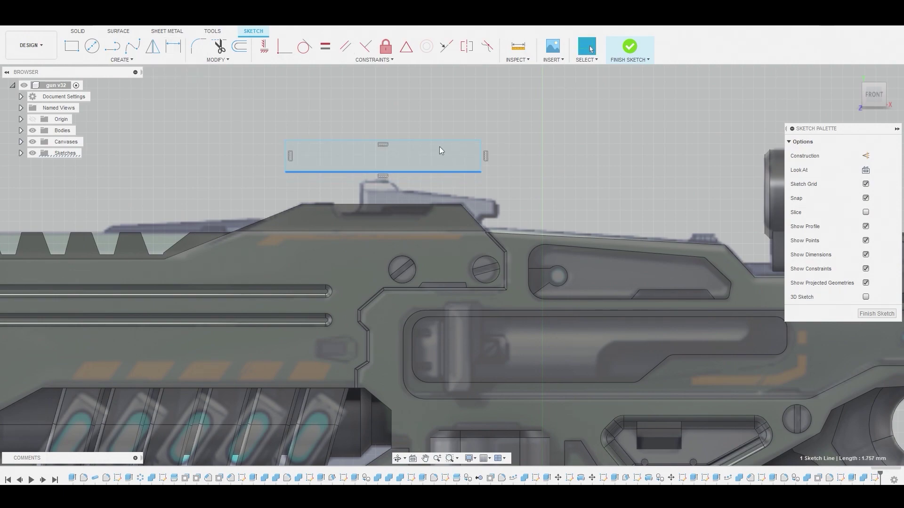
{"action": "left_click_drag", "start_coordinate": [356, 171], "coordinate": [356, 161]}
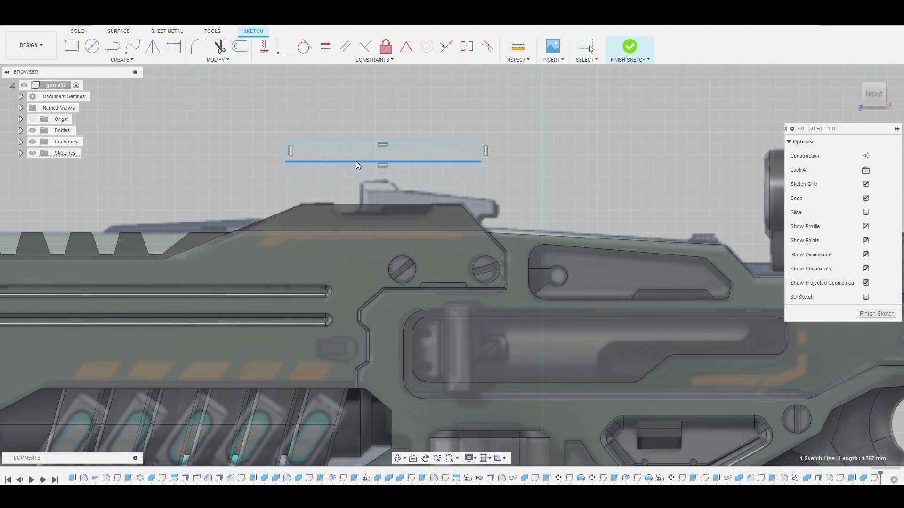
Step: Revolve the rectangle 360° about its edge into a solid cylinder
{"action": "left_click", "coordinate": [628, 48]}
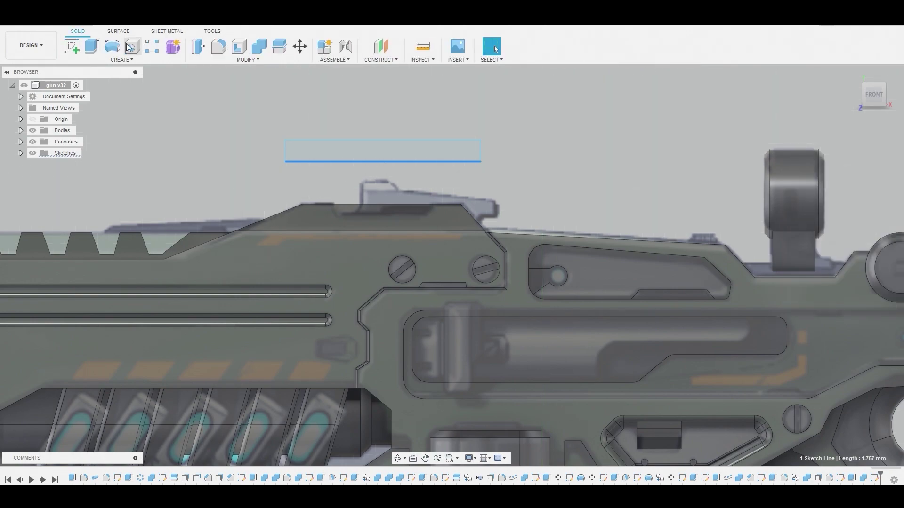
{"action": "left_click", "coordinate": [112, 46]}
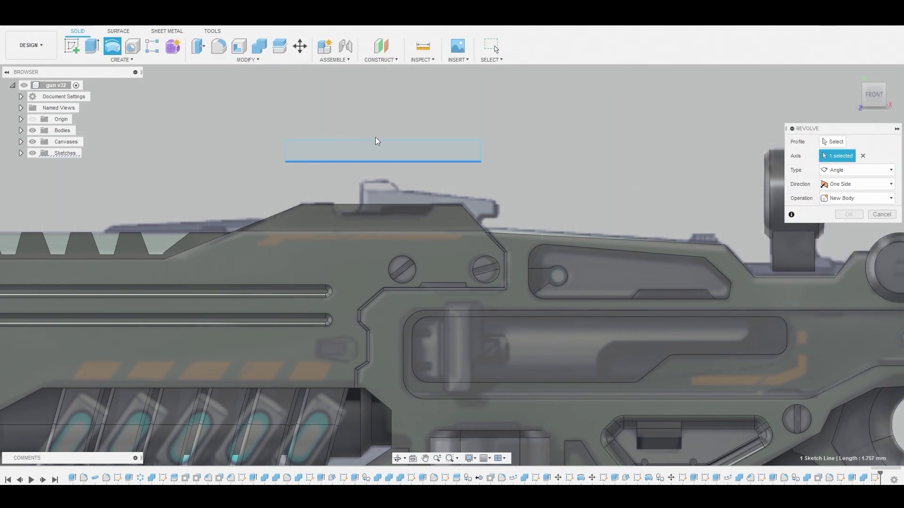
{"action": "left_click", "coordinate": [422, 152]}
{"action": "left_click", "coordinate": [839, 228]}
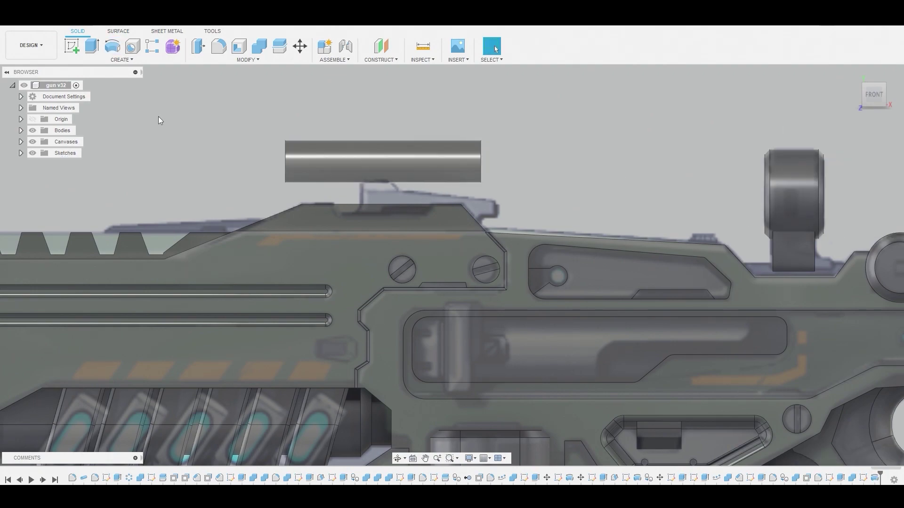
Step: Move the cylinder body Body158 down onto the rifle's top
{"action": "left_click", "coordinate": [21, 131]}
{"action": "scroll", "coordinate": [53, 269], "scroll_direction": "down", "scroll_amount": 5}
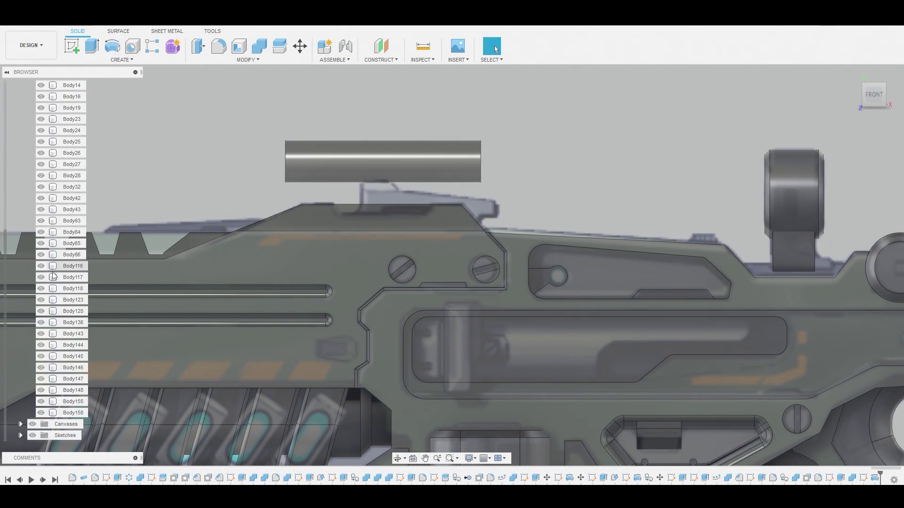
{"action": "right_click", "coordinate": [67, 418]}
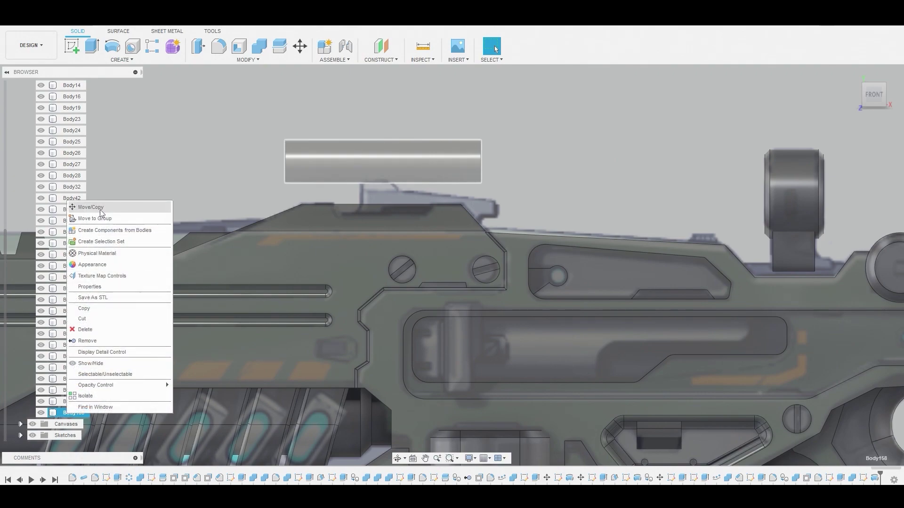
{"action": "left_click", "coordinate": [127, 206]}
{"action": "scroll", "coordinate": [400, 137], "scroll_direction": "down", "scroll_amount": 3}
{"action": "scroll", "coordinate": [391, 134], "scroll_direction": "up", "scroll_amount": 3}
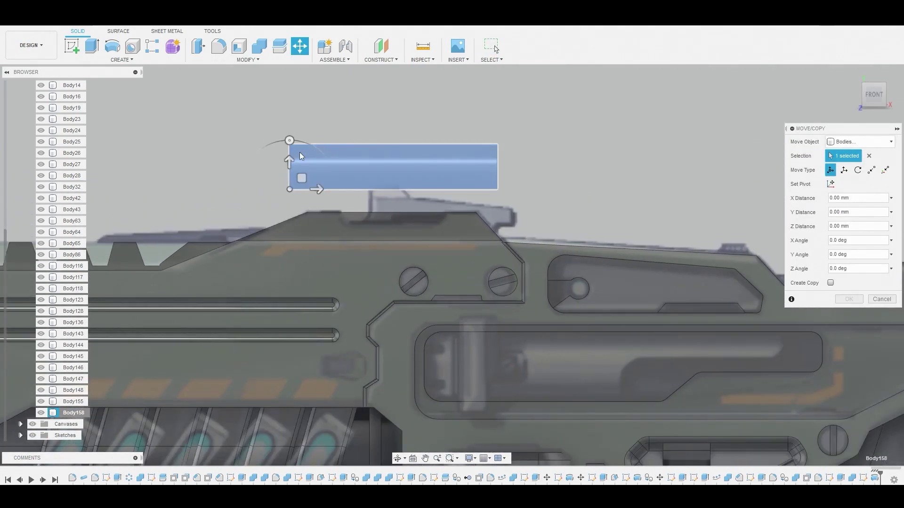
{"action": "left_click", "coordinate": [289, 160]}
{"action": "left_click_drag", "start_coordinate": [289, 160], "coordinate": [289, 202]}
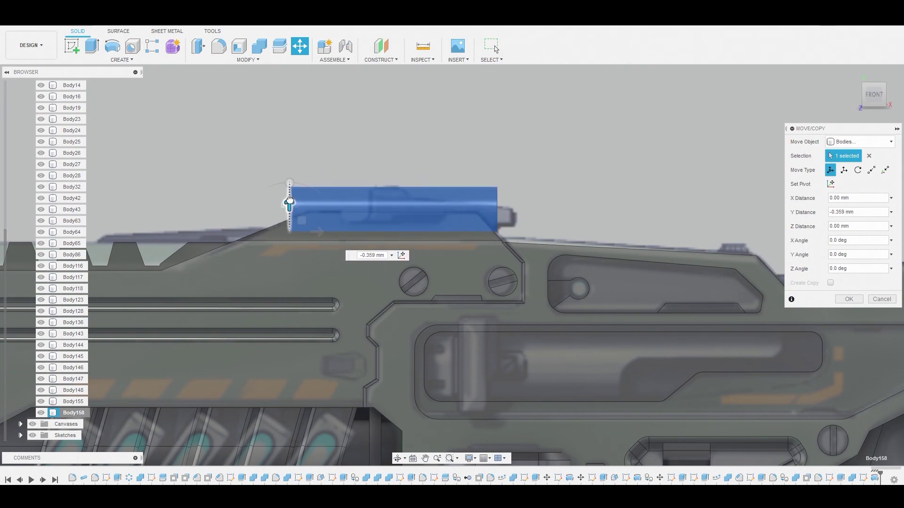
{"action": "right_click", "coordinate": [394, 142]}
{"action": "left_click", "coordinate": [426, 137]}
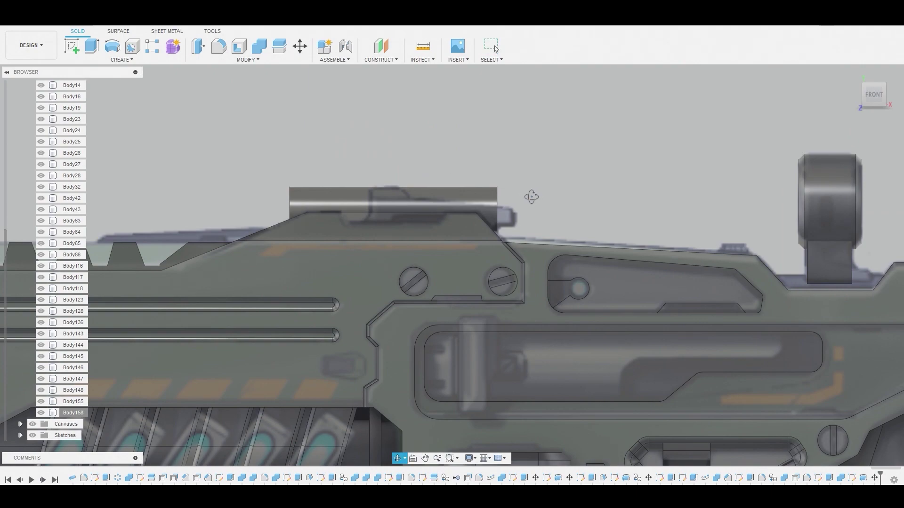
Step: Press Pull both cylinder end faces outward, extending the left end 0.25 mm
{"action": "middle_click_drag", "start_coordinate": [532, 197], "coordinate": [506, 211], "text": "shift"}
{"action": "right_click", "coordinate": [496, 211]}
{"action": "left_click", "coordinate": [520, 208]}
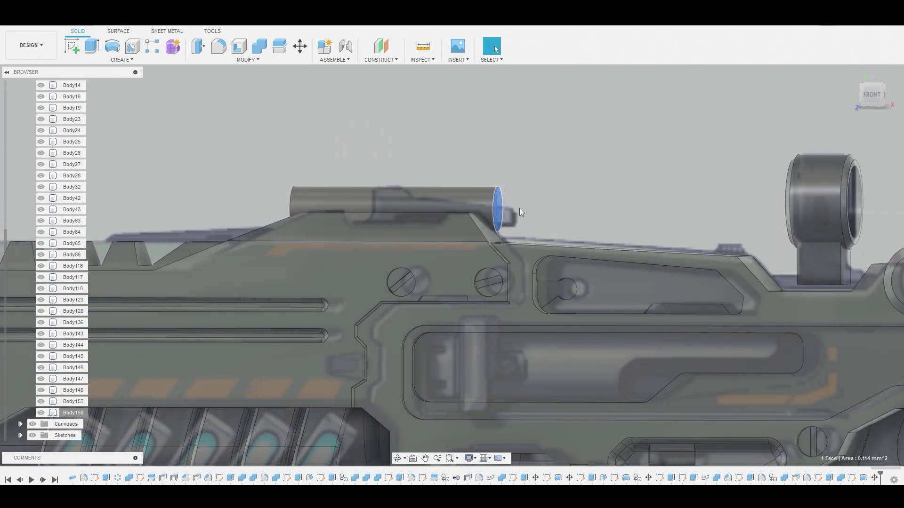
{"action": "left_click_drag", "start_coordinate": [506, 211], "coordinate": [546, 202]}
{"action": "right_click", "coordinate": [548, 206]}
{"action": "left_click", "coordinate": [585, 170]}
{"action": "middle_click_drag", "start_coordinate": [358, 165], "coordinate": [342, 149], "text": "shift"}
{"action": "right_click", "coordinate": [342, 149]}
{"action": "left_click", "coordinate": [372, 131]}
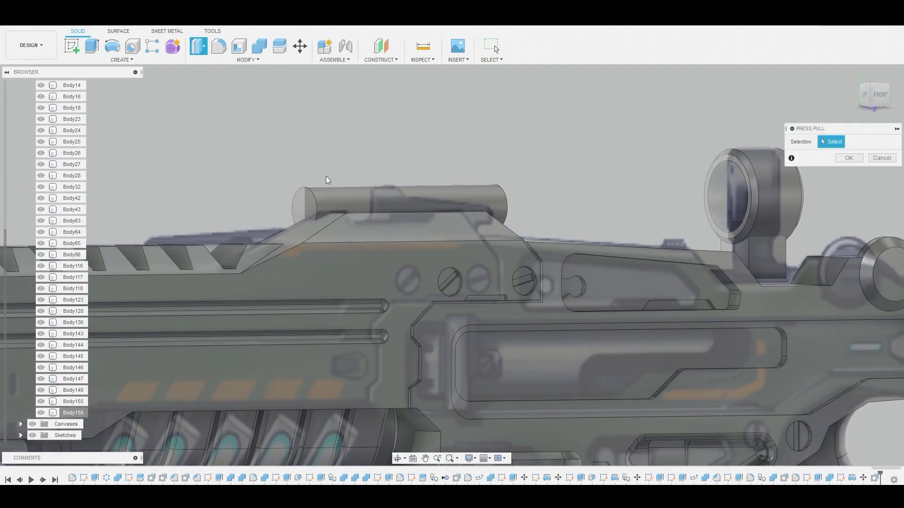
{"action": "left_click", "coordinate": [297, 200]}
{"action": "left_click_drag", "start_coordinate": [294, 200], "coordinate": [268, 201]}
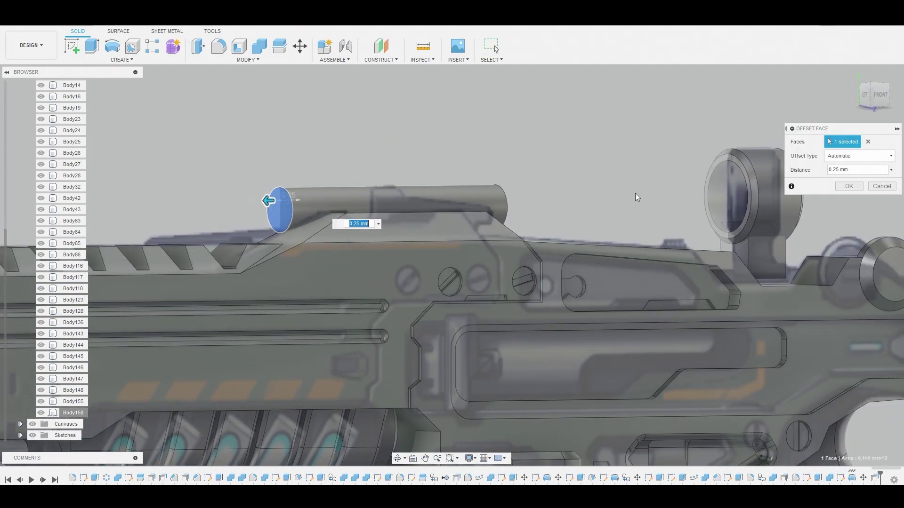
{"action": "left_click", "coordinate": [855, 189]}
Step: Combine-cut the cylinder from the rifle's main body and return to the front view
{"action": "middle_click_drag", "start_coordinate": [504, 147], "coordinate": [481, 154], "text": "shift"}
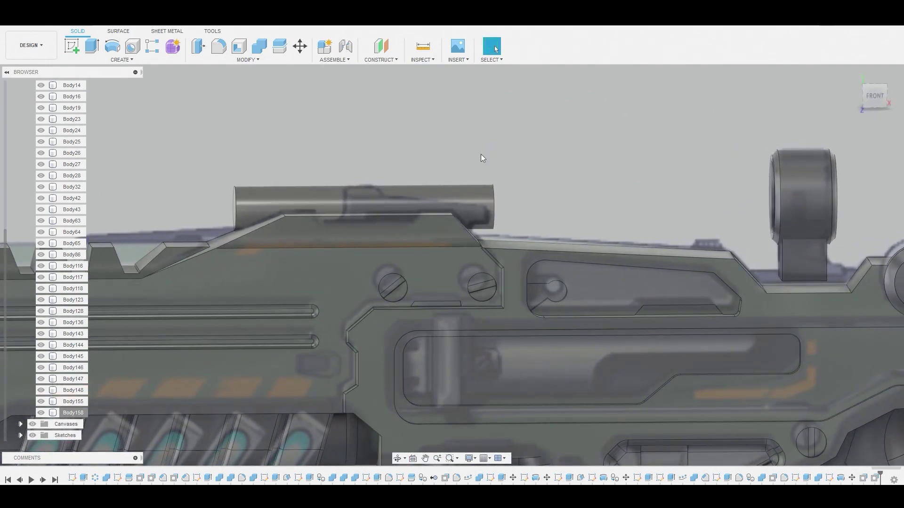
{"action": "left_click", "coordinate": [259, 48]}
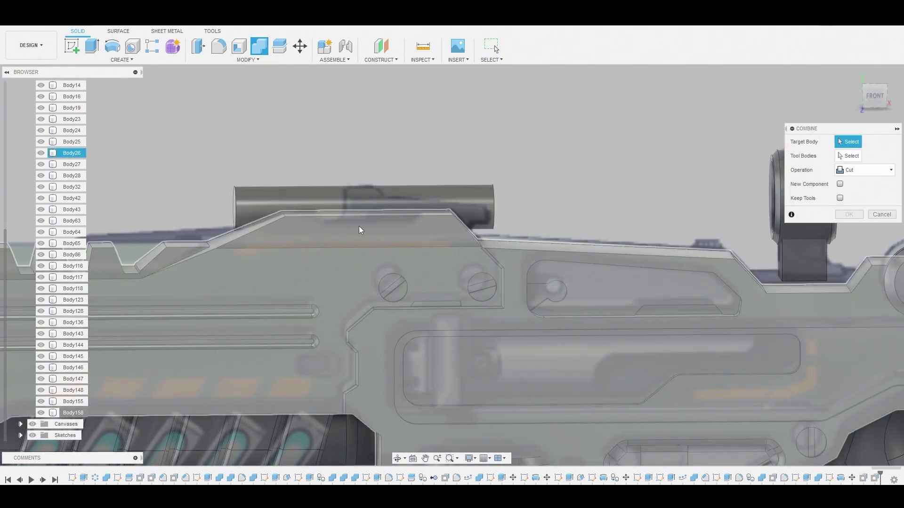
{"action": "left_click", "coordinate": [359, 226]}
{"action": "left_click", "coordinate": [371, 191]}
{"action": "left_click", "coordinate": [848, 215]}
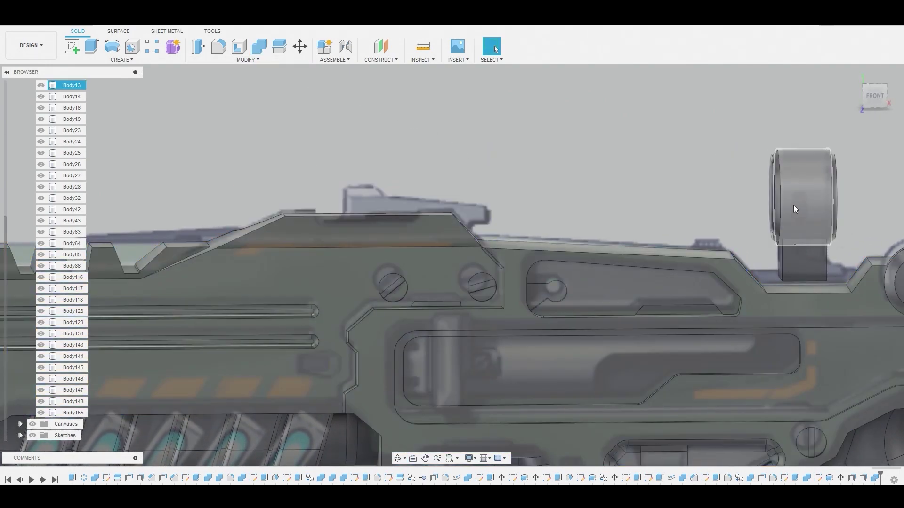
{"action": "mouse_move", "coordinate": [498, 166]}
{"action": "middle_mouse_down", "text": "shift"}
{"action": "mouse_move", "coordinate": [571, 165]}
{"action": "mouse_move", "coordinate": [506, 165]}
{"action": "middle_mouse_up", "text": "shift"}
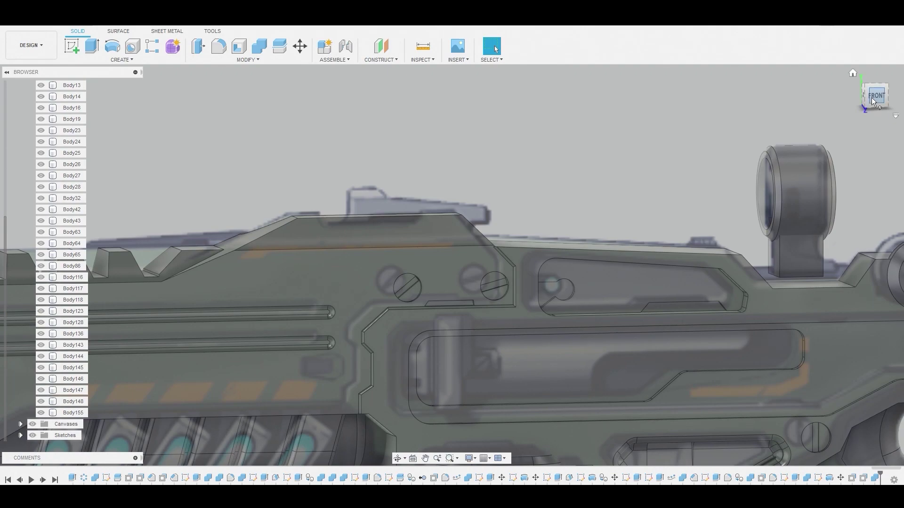
{"action": "left_click", "coordinate": [874, 97]}
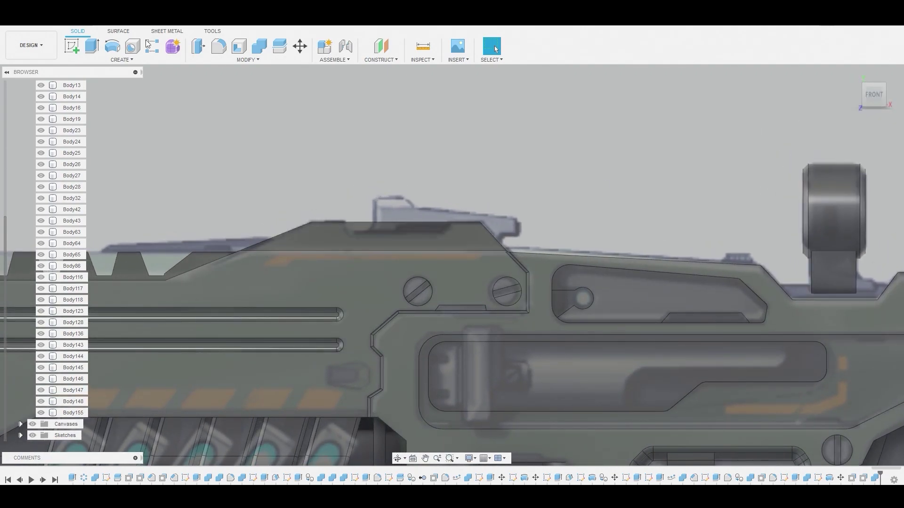
Step: Sketch a trapezoid notch outline with sloped sides on the gun's side face
{"action": "left_click", "coordinate": [70, 46]}
{"action": "left_click", "coordinate": [403, 168]}
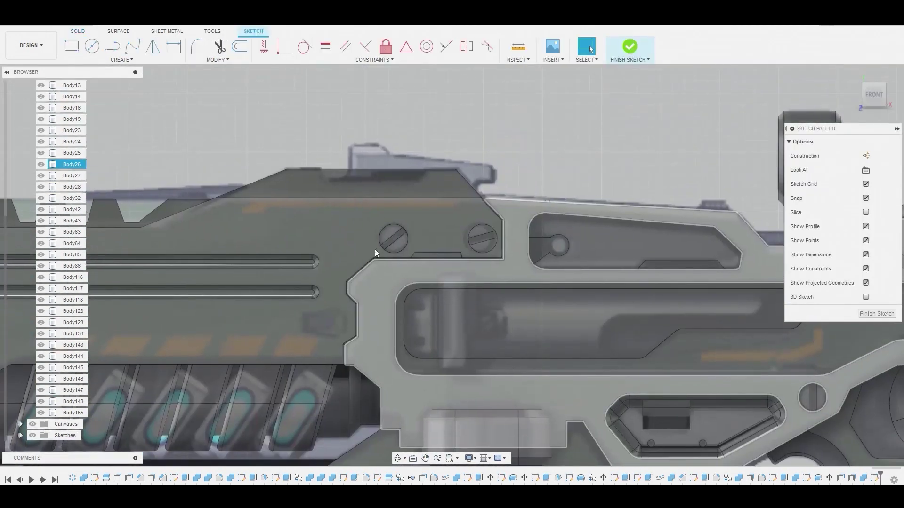
{"action": "scroll", "coordinate": [367, 188], "scroll_direction": "up", "scroll_amount": 3}
{"action": "left_click", "coordinate": [111, 46]}
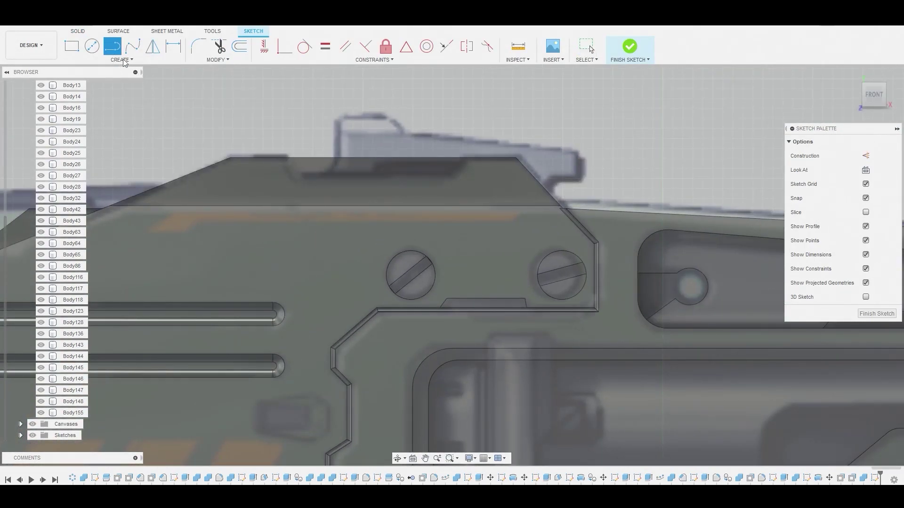
{"action": "scroll", "coordinate": [284, 173], "scroll_direction": "up", "scroll_amount": 1}
{"action": "left_click", "coordinate": [276, 139]}
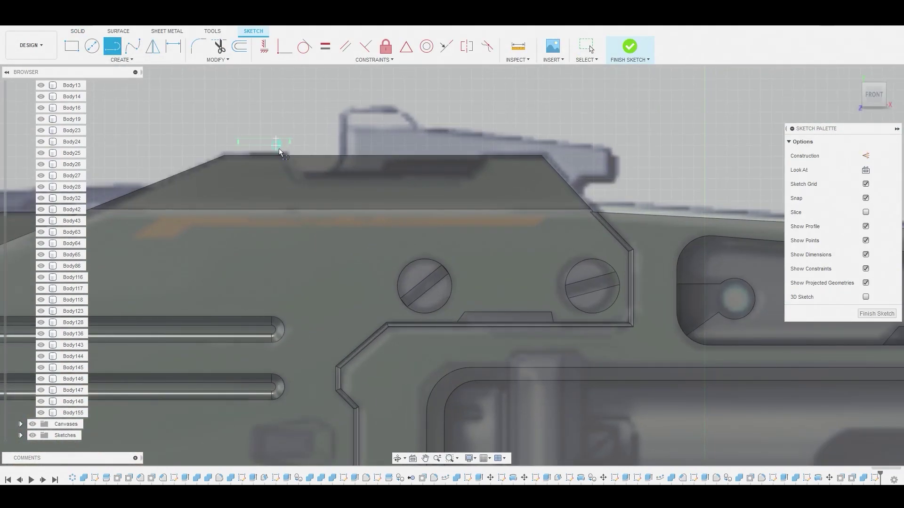
{"action": "left_click", "coordinate": [293, 179]}
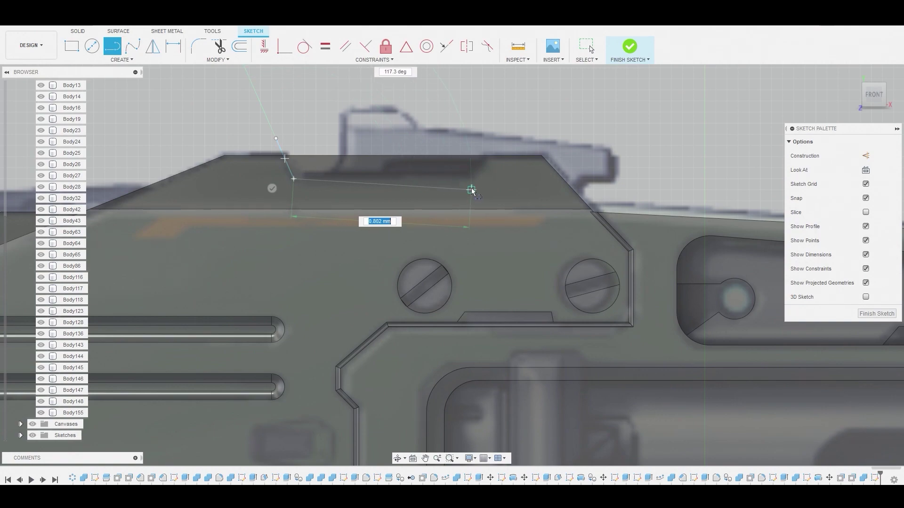
{"action": "left_click", "coordinate": [470, 180]}
{"action": "left_click", "coordinate": [507, 120]}
{"action": "right_click", "coordinate": [507, 120]}
{"action": "left_click", "coordinate": [507, 126]}
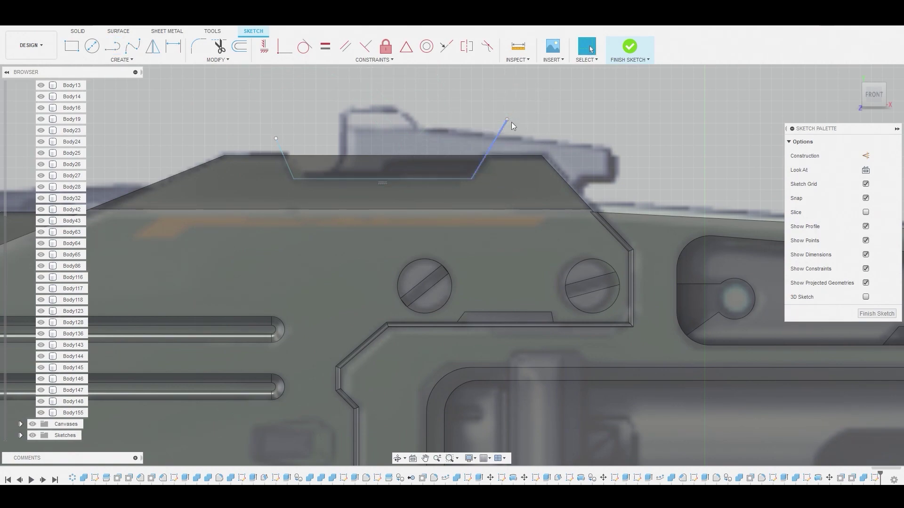
{"action": "left_click", "coordinate": [627, 48]}
Step: Split Body26 along the notch outline
{"action": "left_click", "coordinate": [247, 61]}
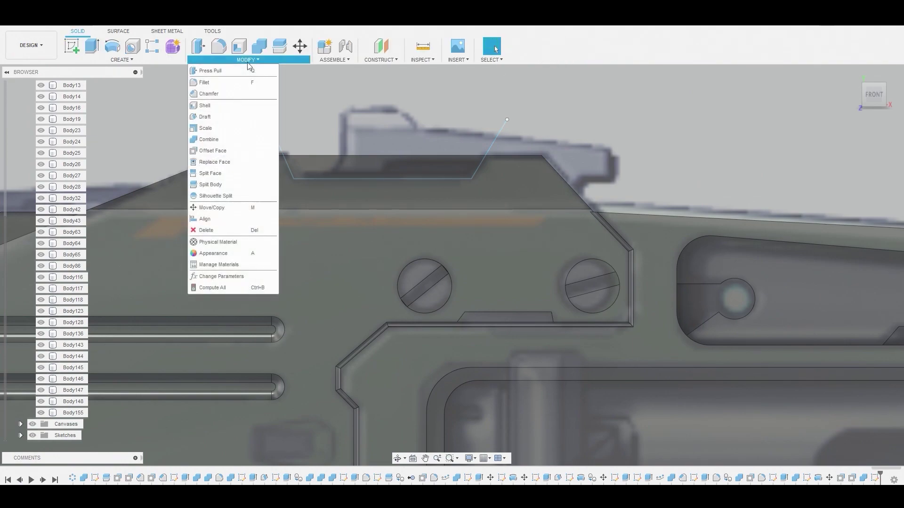
{"action": "left_click", "coordinate": [226, 185]}
{"action": "left_click", "coordinate": [472, 181]}
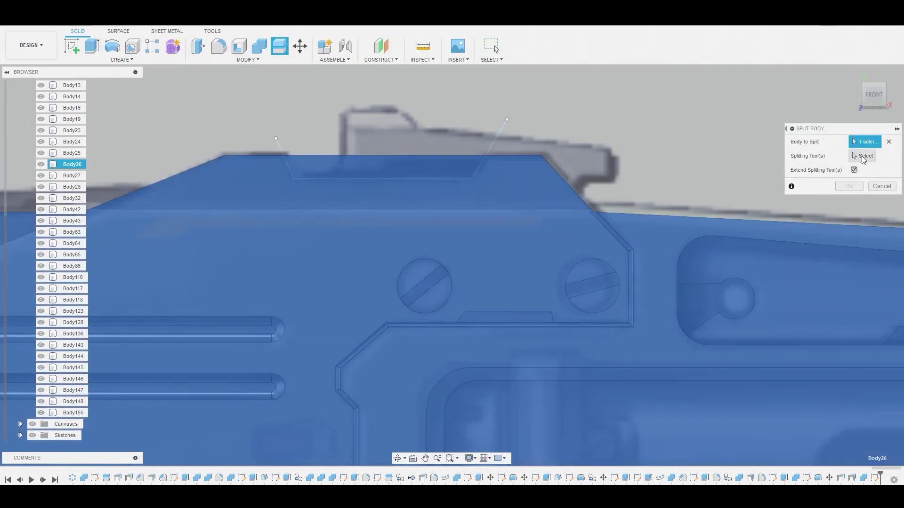
{"action": "left_click", "coordinate": [497, 140]}
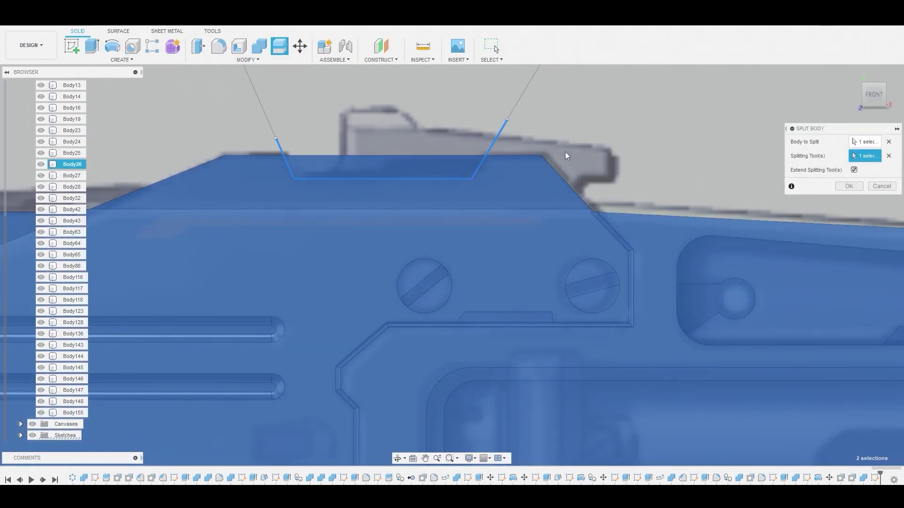
{"action": "left_click", "coordinate": [849, 186]}
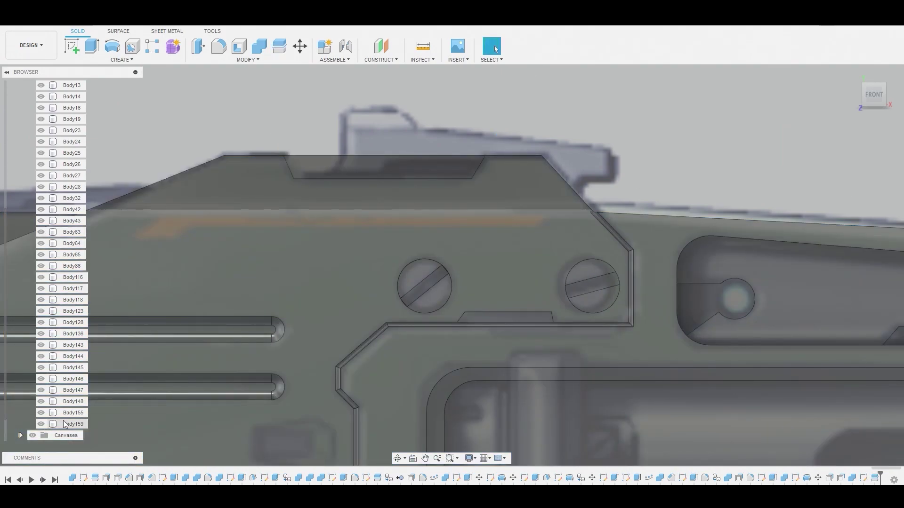
Step: Remove the split-off notch body, temporarily hiding the reference canvases
{"action": "left_click", "coordinate": [31, 435]}
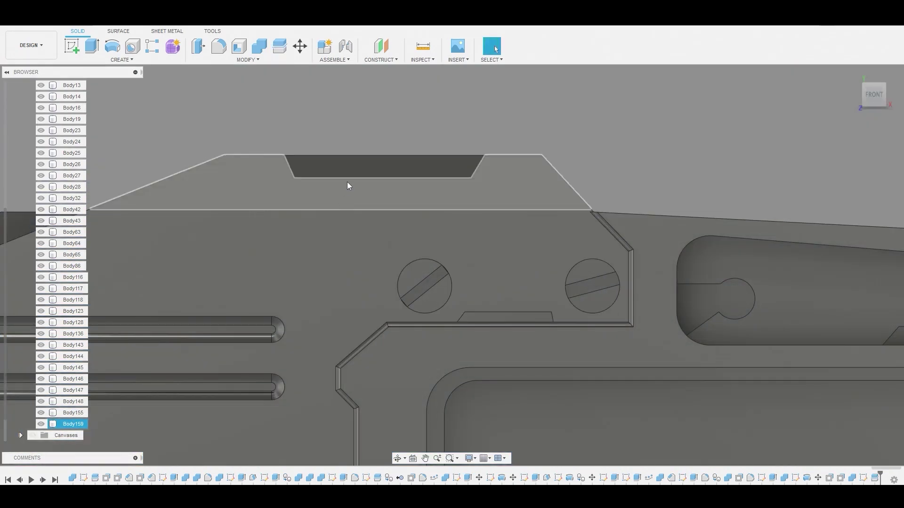
{"action": "right_click", "coordinate": [74, 164]}
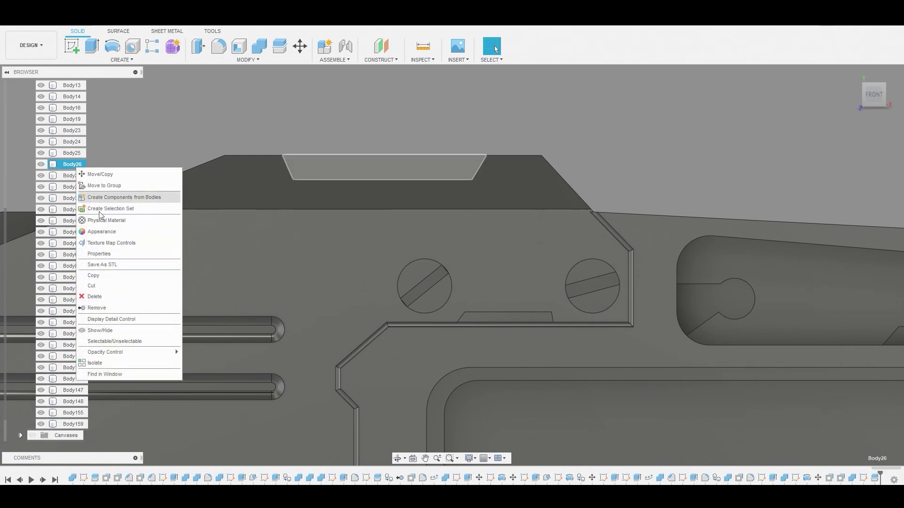
{"action": "left_click", "coordinate": [109, 307]}
{"action": "scroll", "coordinate": [306, 219], "scroll_direction": "down", "scroll_amount": 2}
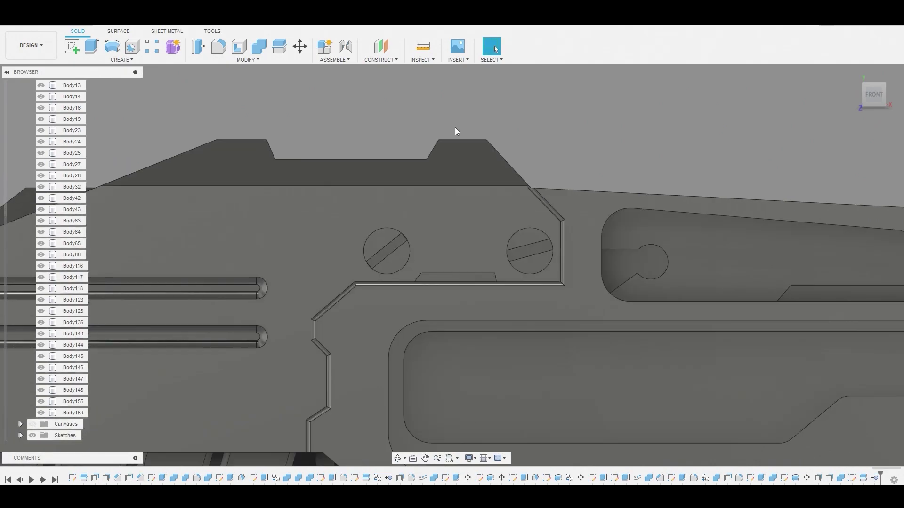
{"action": "left_click", "coordinate": [32, 424]}
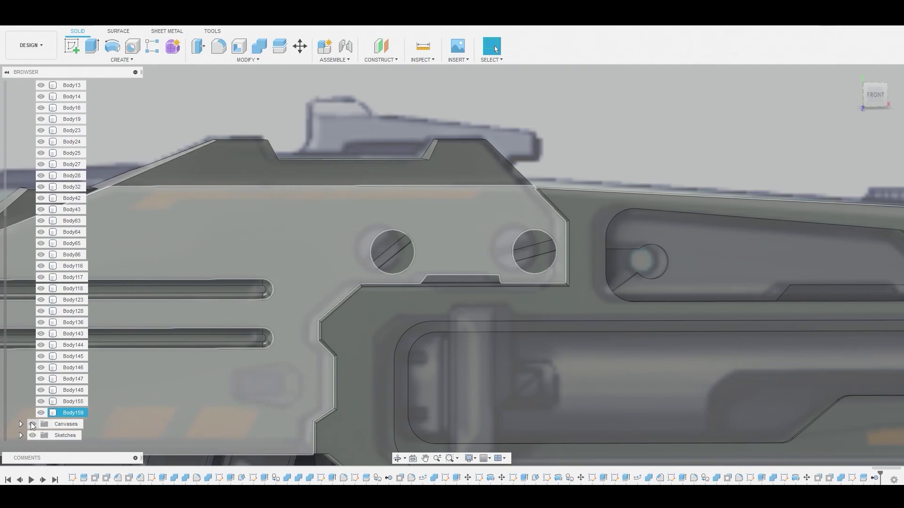
{"action": "left_click", "coordinate": [758, 85]}
{"action": "middle_click_drag", "start_coordinate": [545, 134], "coordinate": [559, 137], "text": "shift"}
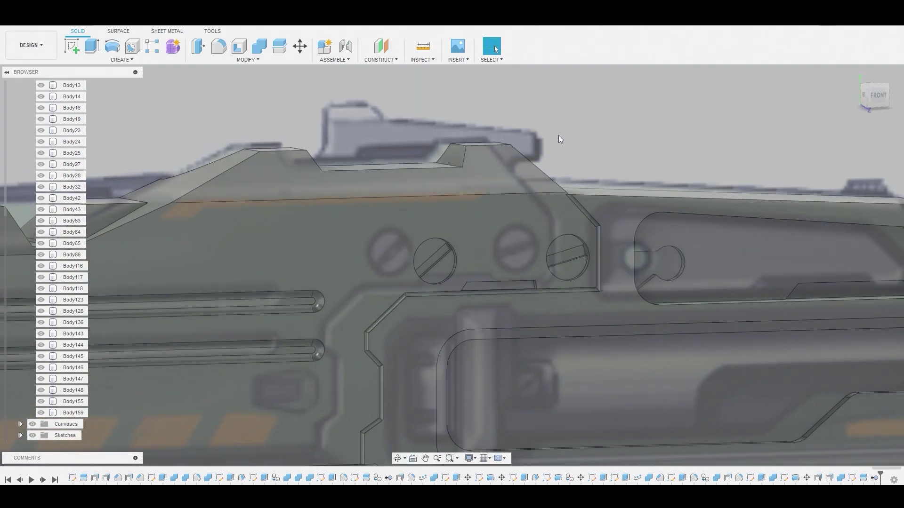
Step: Fillet both top edges of the rail notch with a 0.113 mm radius
{"action": "key", "text": "f"}
{"action": "left_click", "coordinate": [446, 165]}
{"action": "middle_click_drag", "start_coordinate": [446, 165], "coordinate": [283, 165], "text": "shift"}
{"action": "left_click", "coordinate": [284, 165]}
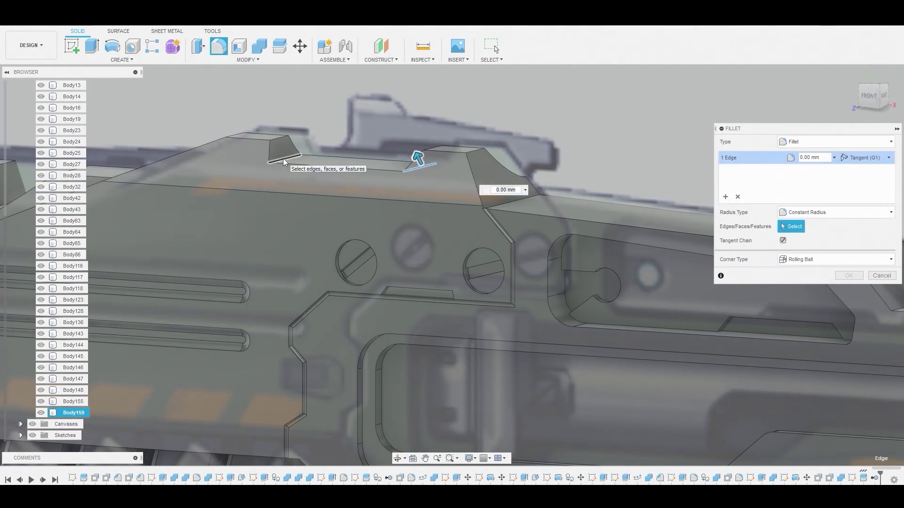
{"action": "left_click", "coordinate": [865, 97]}
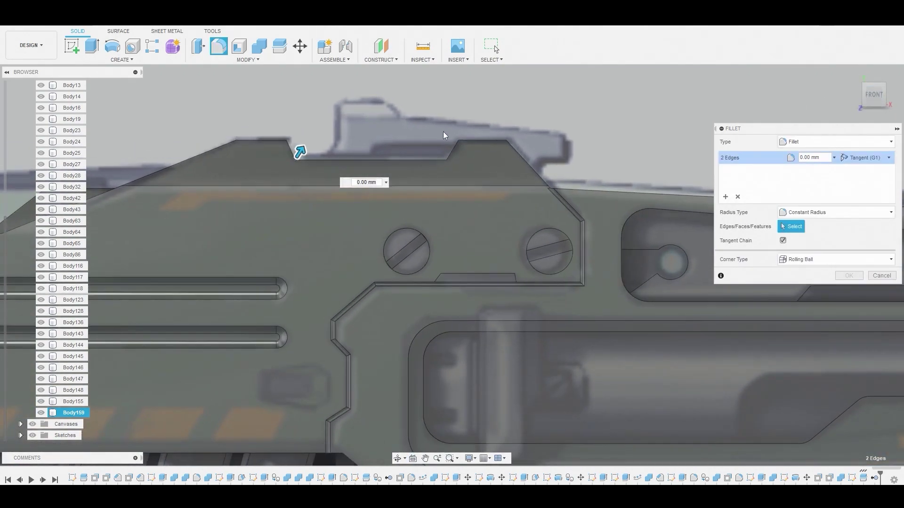
{"action": "left_click_drag", "start_coordinate": [301, 153], "coordinate": [299, 145]}
{"action": "scroll", "coordinate": [427, 96], "scroll_direction": "down", "scroll_amount": 5}
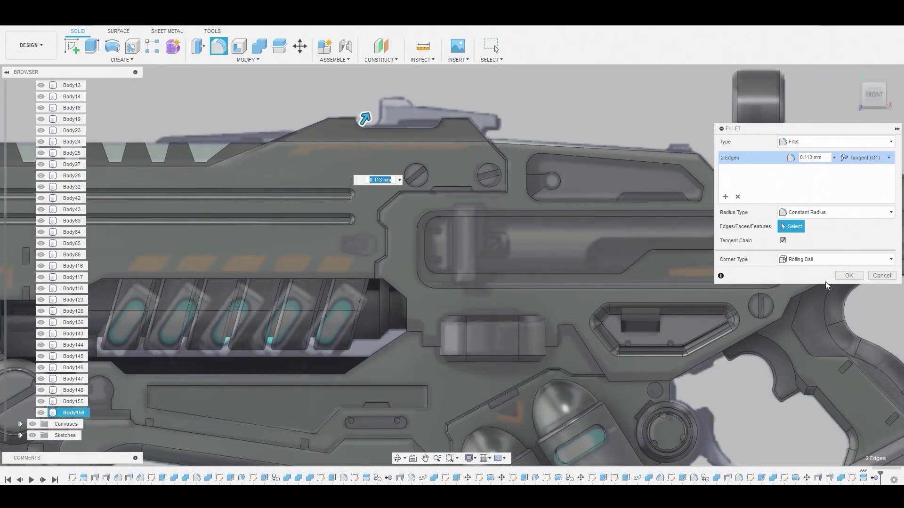
{"action": "left_click", "coordinate": [847, 276]}
{"action": "middle_click_drag", "start_coordinate": [459, 113], "coordinate": [494, 114], "text": "shift"}
{"action": "left_click", "coordinate": [495, 49]}
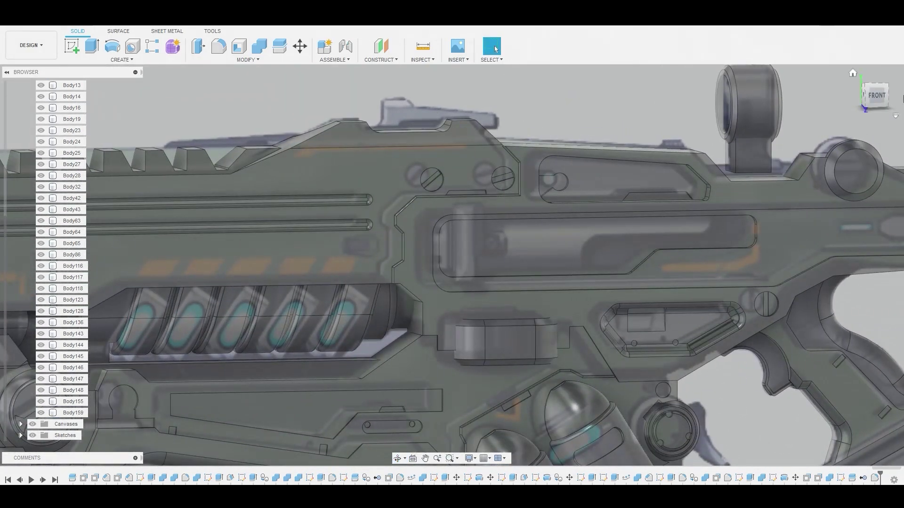
Step: Turn the model to the front view and start a sketch on the receiver's front face
{"action": "left_click", "coordinate": [871, 99]}
{"action": "left_click", "coordinate": [739, 182]}
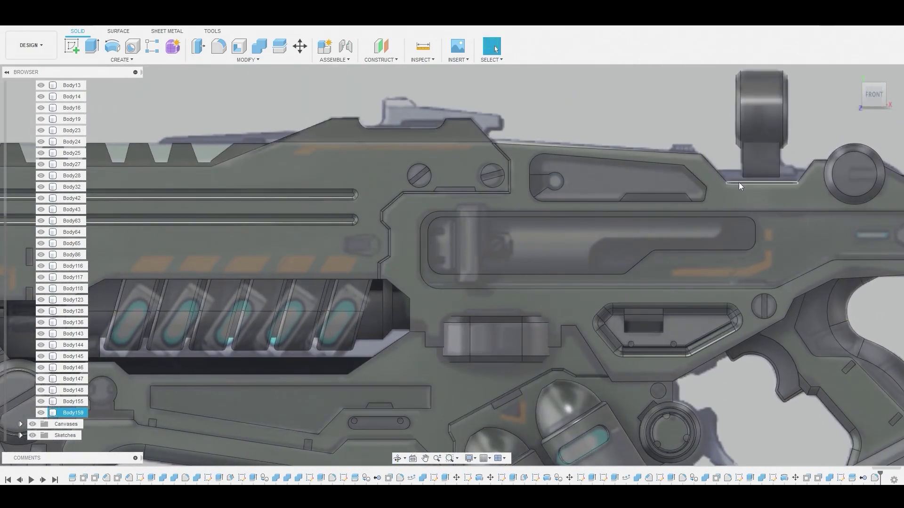
{"action": "scroll", "coordinate": [713, 225], "scroll_direction": "down", "scroll_amount": 3}
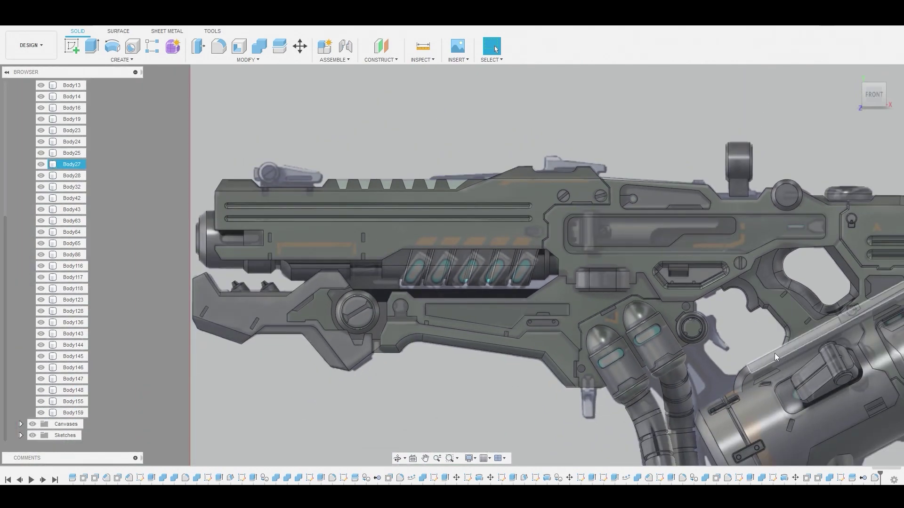
{"action": "scroll", "coordinate": [681, 120], "scroll_direction": "up", "scroll_amount": 3}
{"action": "left_click", "coordinate": [681, 120]}
{"action": "scroll", "coordinate": [665, 102], "scroll_direction": "up", "scroll_amount": 6}
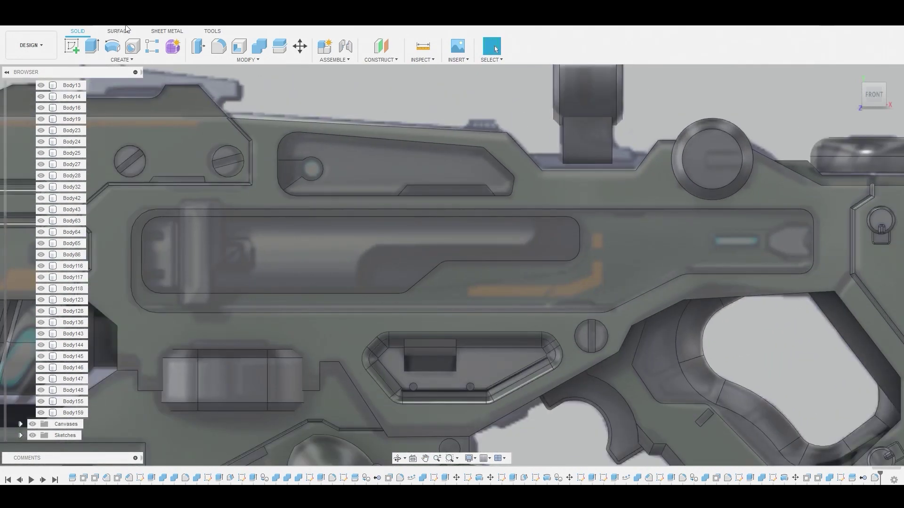
{"action": "left_click", "coordinate": [72, 46]}
{"action": "left_click", "coordinate": [402, 97]}
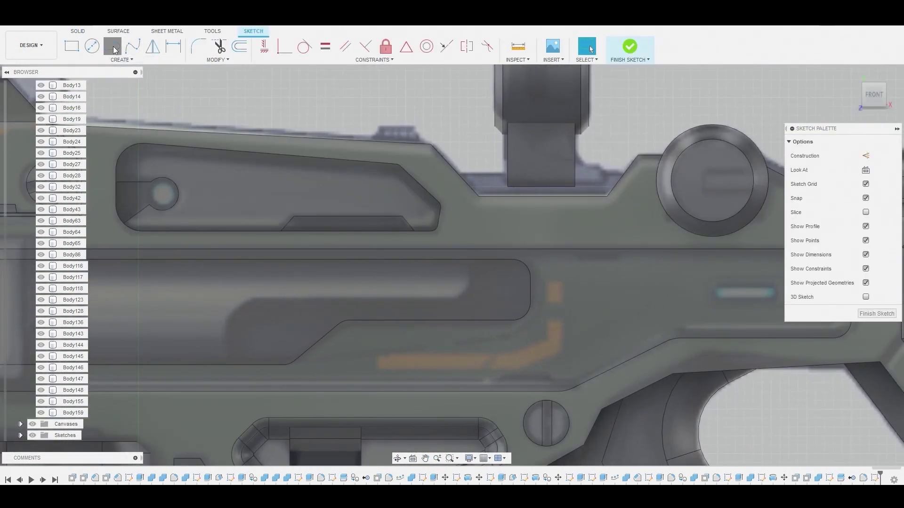
Step: Draw a closed trapezoid outline beneath the scope mount and select it for extrusion
{"action": "left_click", "coordinate": [115, 50]}
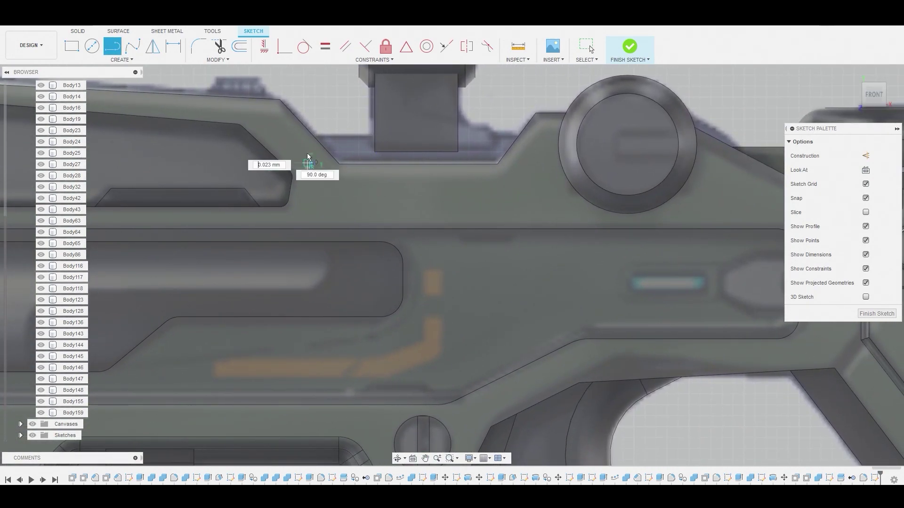
{"action": "left_click", "coordinate": [301, 135]}
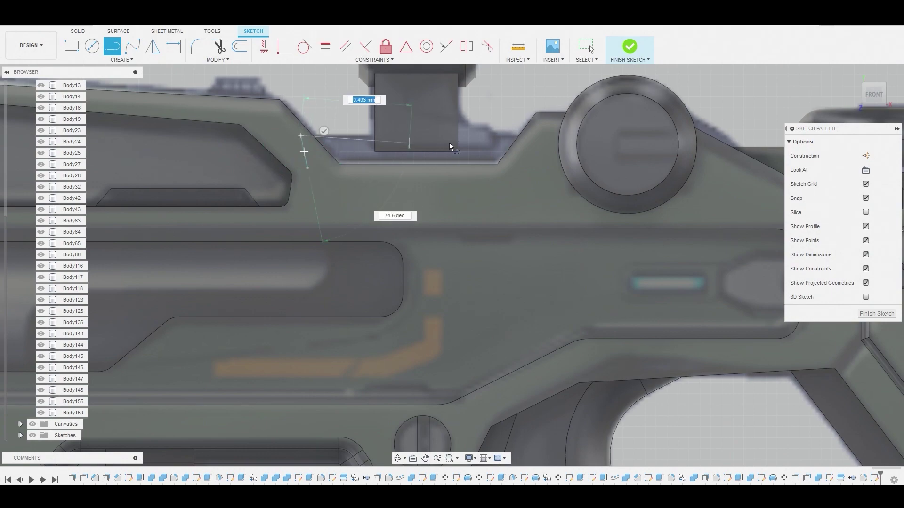
{"action": "left_click", "coordinate": [534, 136]}
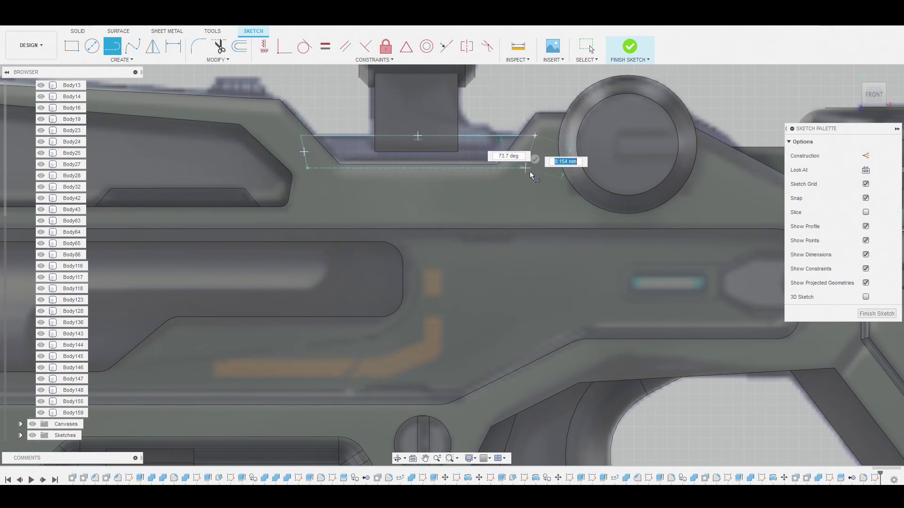
{"action": "left_click", "coordinate": [528, 168]}
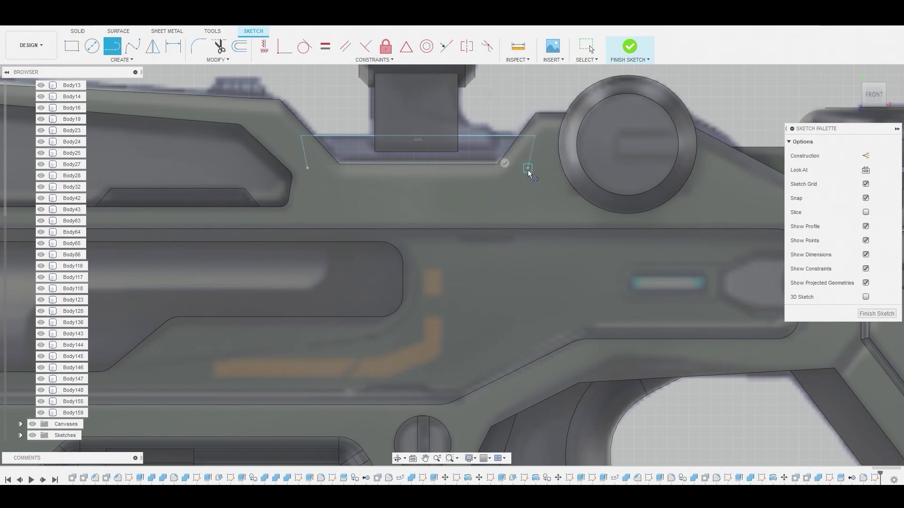
{"action": "left_click", "coordinate": [308, 168]}
{"action": "right_click", "coordinate": [321, 101]}
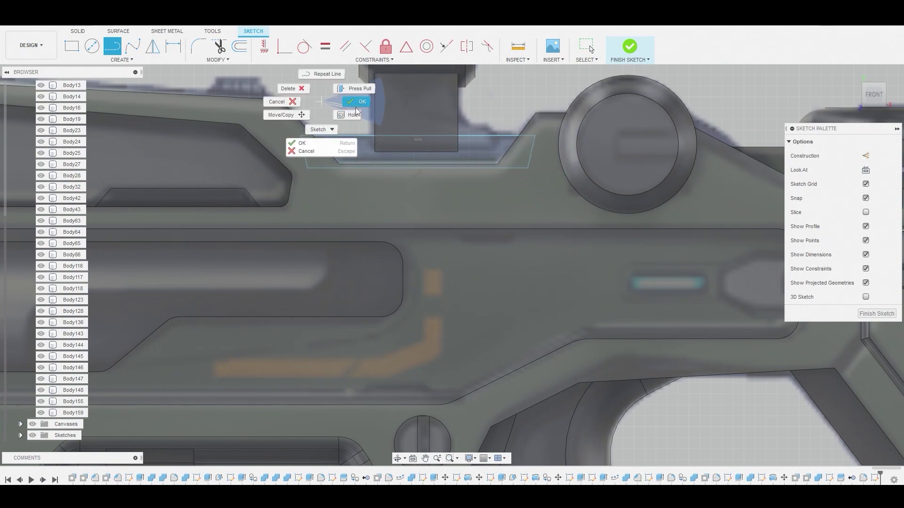
{"action": "left_click", "coordinate": [319, 102]}
{"action": "left_click", "coordinate": [346, 142]}
{"action": "left_click", "coordinate": [378, 129]}
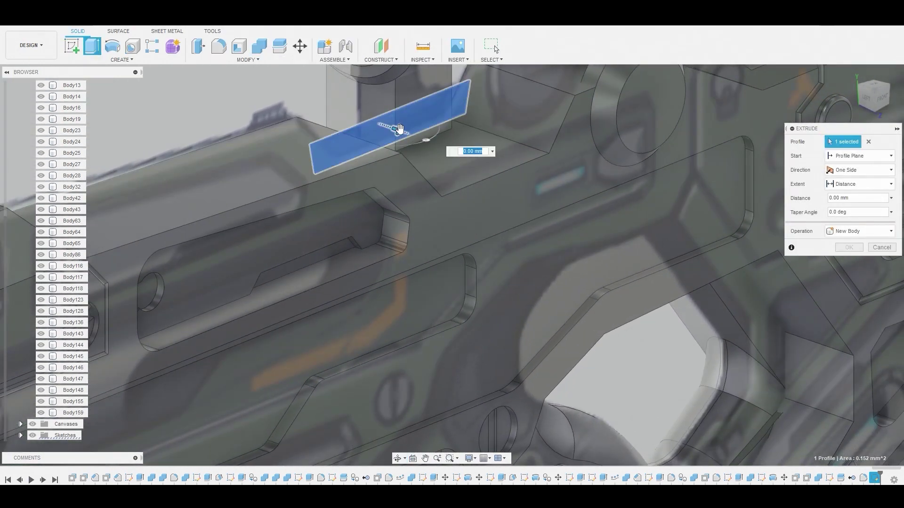
Step: Extrude the trapezoid 0.349 mm as a new body, Body160
{"action": "left_click_drag", "start_coordinate": [398, 128], "coordinate": [448, 170]}
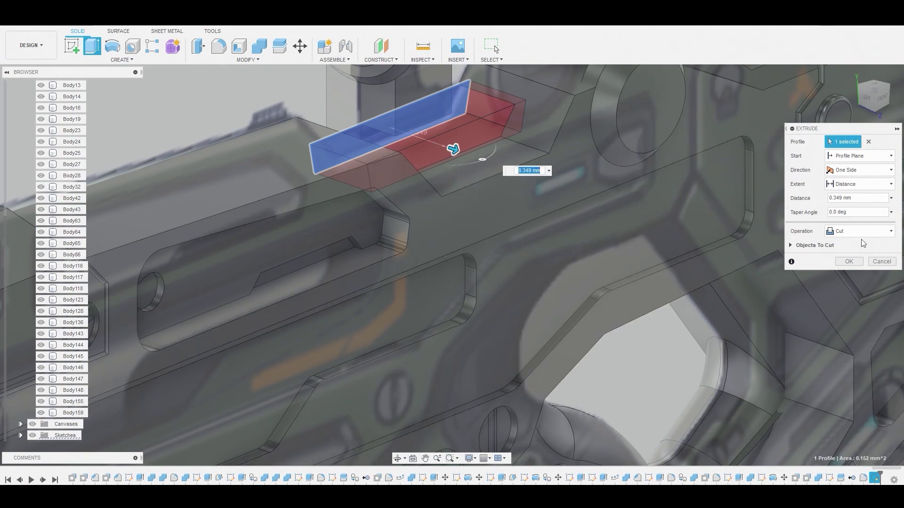
{"action": "left_click", "coordinate": [859, 233]}
{"action": "left_click", "coordinate": [853, 280]}
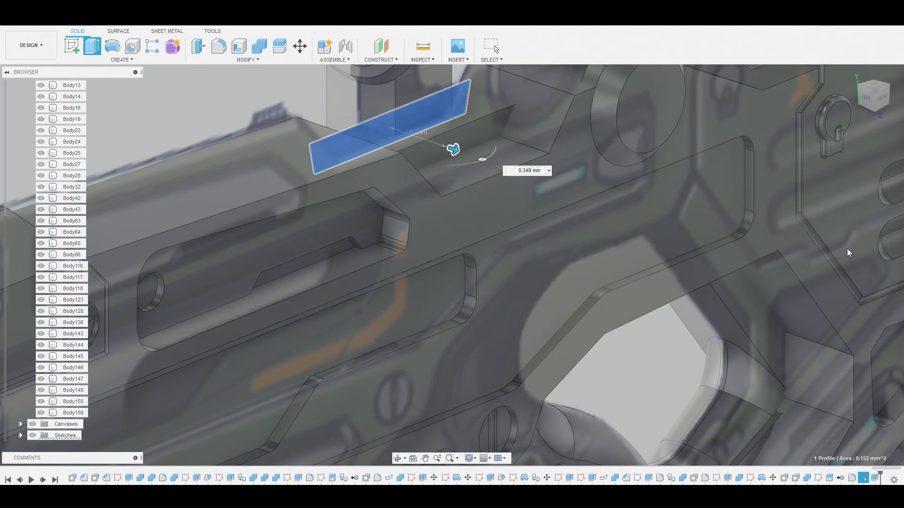
{"action": "left_click", "coordinate": [847, 250]}
Step: Draft Body160's faces at a 60° angle
{"action": "left_click", "coordinate": [248, 62]}
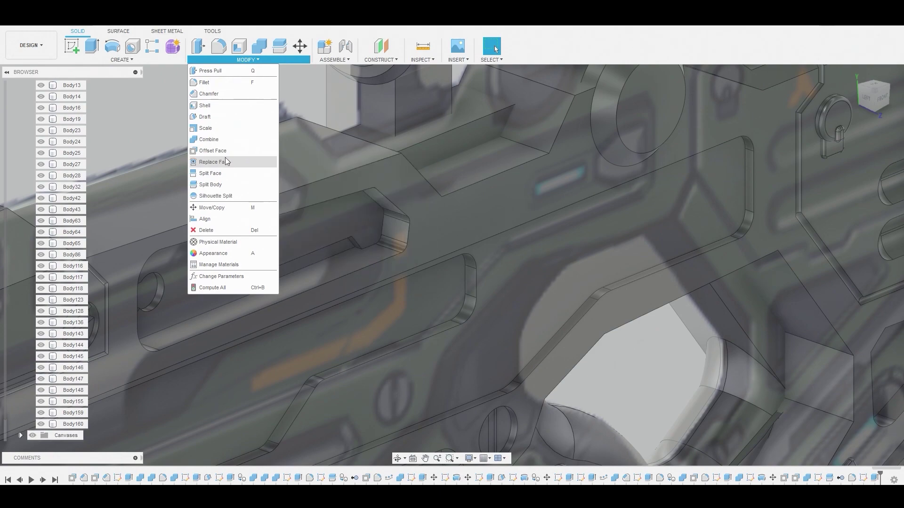
{"action": "left_click", "coordinate": [223, 116]}
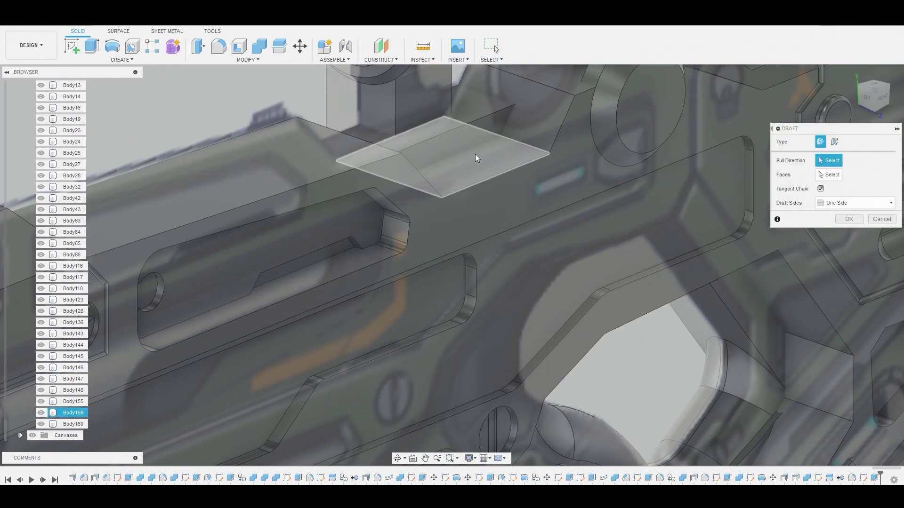
{"action": "left_click", "coordinate": [470, 112]}
{"action": "left_click", "coordinate": [479, 131]}
{"action": "left_click_drag", "start_coordinate": [471, 74], "coordinate": [449, 69]}
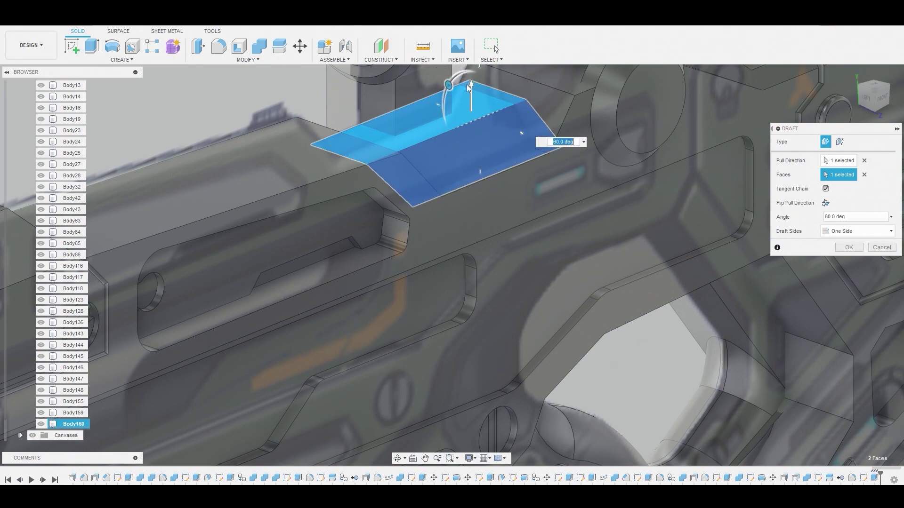
{"action": "left_click", "coordinate": [850, 246]}
{"action": "middle_click_drag", "start_coordinate": [750, 233], "coordinate": [696, 155], "text": "shift"}
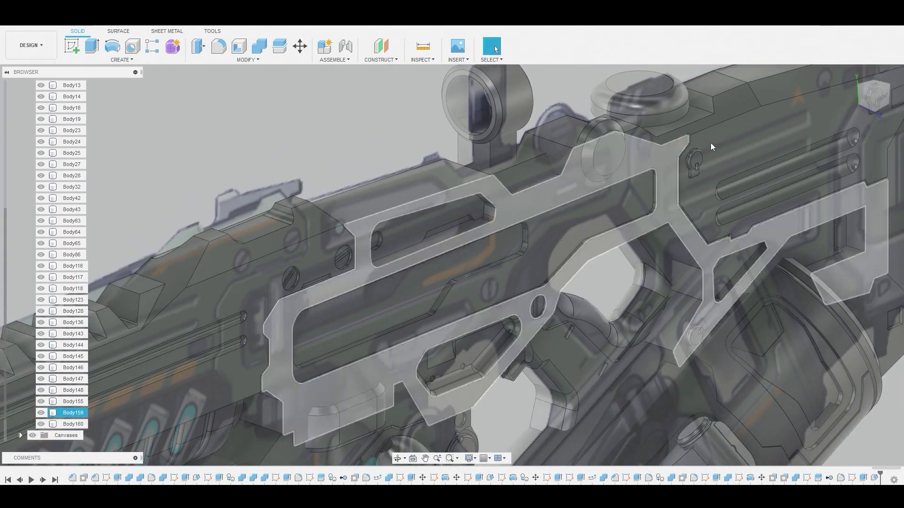
Step: Sketch a 0.334 by 0.107 mm rectangle from the centre of the round cap's face
{"action": "left_click", "coordinate": [882, 101]}
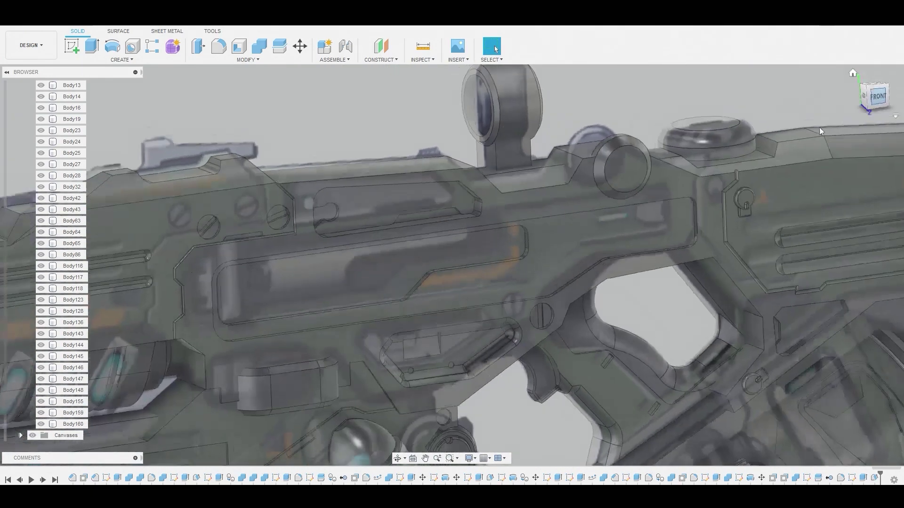
{"action": "middle_click_drag", "start_coordinate": [607, 197], "coordinate": [584, 175]}
{"action": "scroll", "coordinate": [583, 175], "scroll_direction": "down", "scroll_amount": 3}
{"action": "middle_click_drag", "start_coordinate": [538, 115], "coordinate": [553, 200]}
{"action": "scroll", "coordinate": [553, 196], "scroll_direction": "down", "scroll_amount": 3}
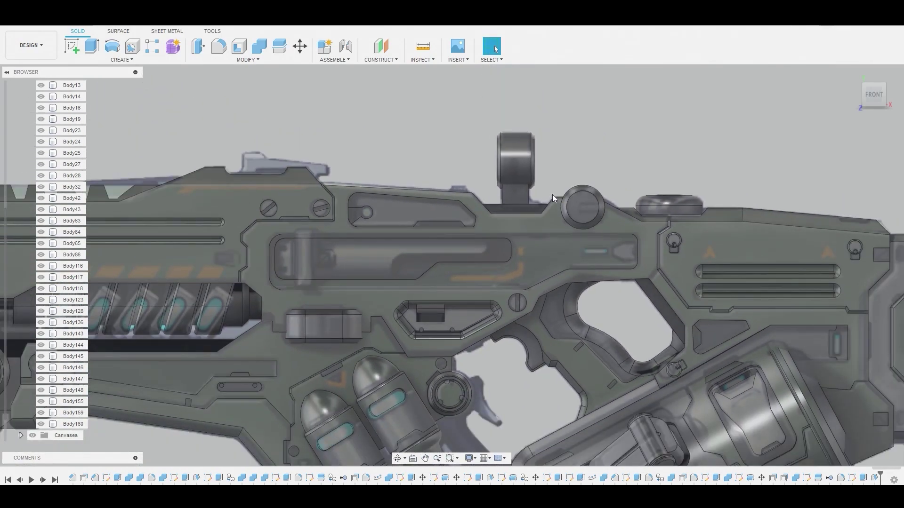
{"action": "scroll", "coordinate": [605, 198], "scroll_direction": "up", "scroll_amount": 5}
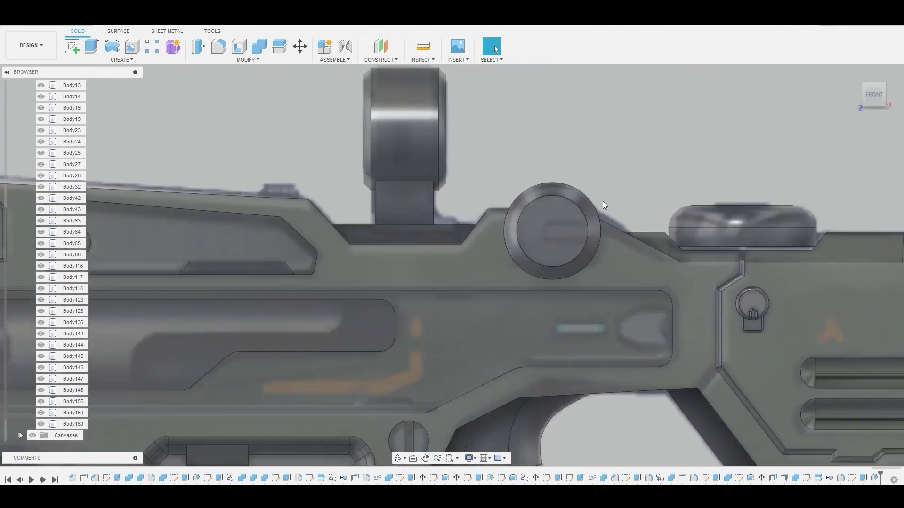
{"action": "left_click", "coordinate": [563, 230]}
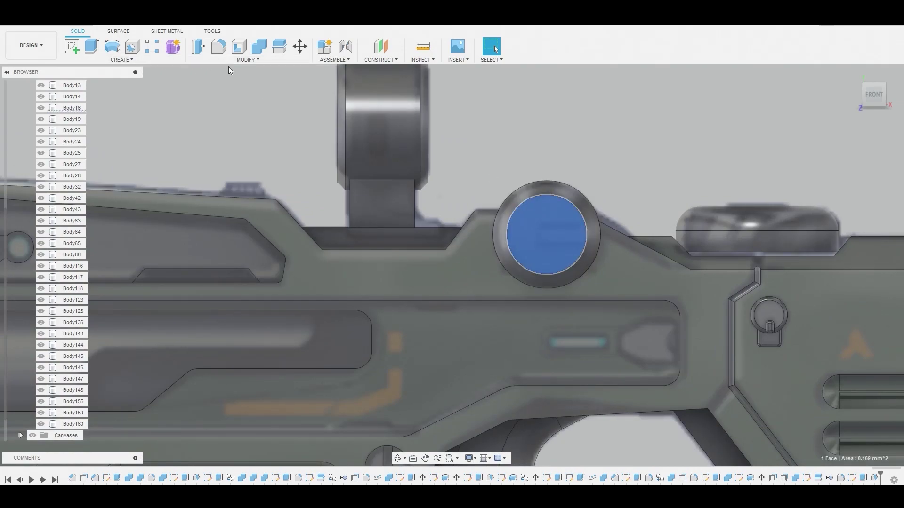
{"action": "left_click", "coordinate": [71, 46]}
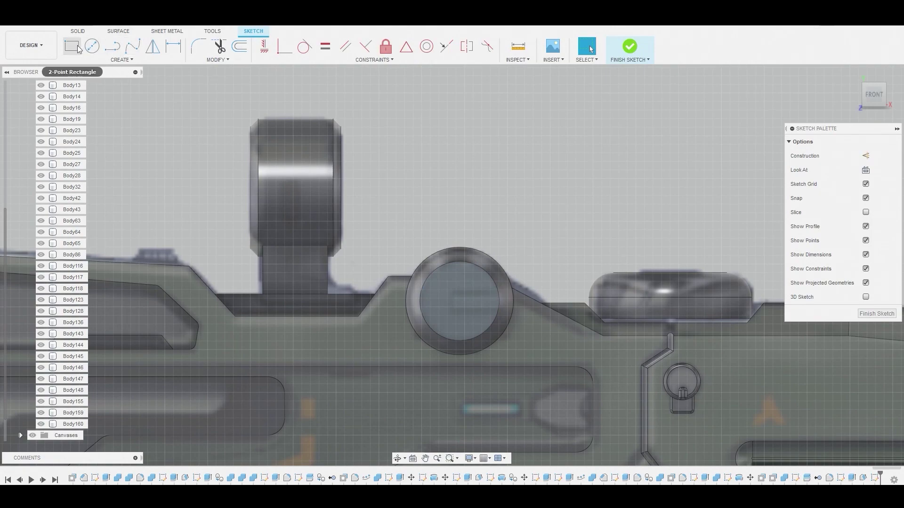
{"action": "left_click", "coordinate": [71, 46]}
{"action": "scroll", "coordinate": [473, 278], "scroll_direction": "up", "scroll_amount": 3}
{"action": "left_click", "coordinate": [437, 303]}
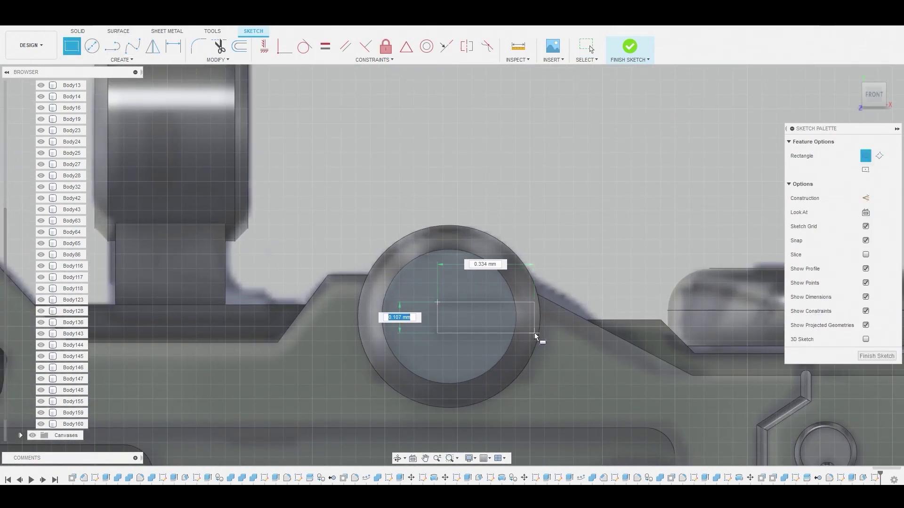
{"action": "left_click", "coordinate": [546, 332]}
{"action": "right_click", "coordinate": [569, 277]}
{"action": "left_click", "coordinate": [589, 267]}
Step: Extrude both rectangle profiles into the cap as a shallow slot cut
{"action": "left_click", "coordinate": [479, 325]}
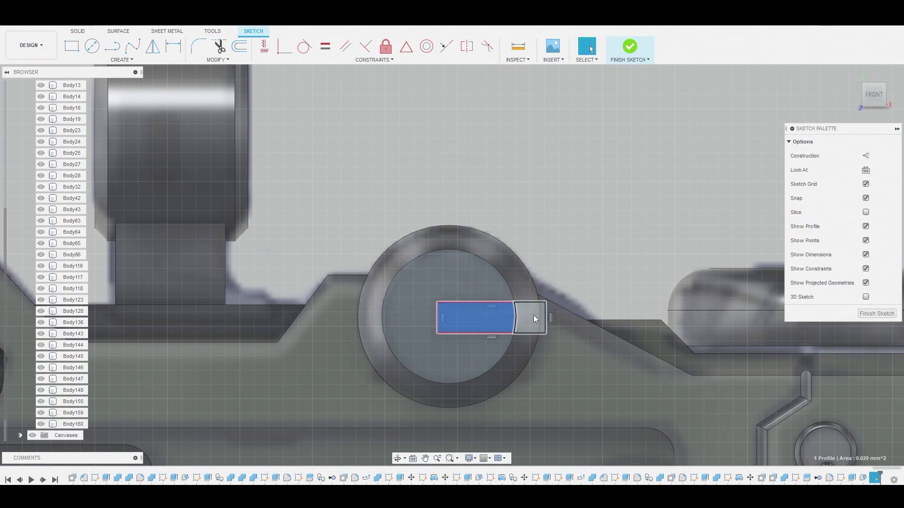
{"action": "left_click", "coordinate": [533, 314], "text": "shift"}
{"action": "right_click", "coordinate": [536, 312]}
{"action": "left_click", "coordinate": [578, 281]}
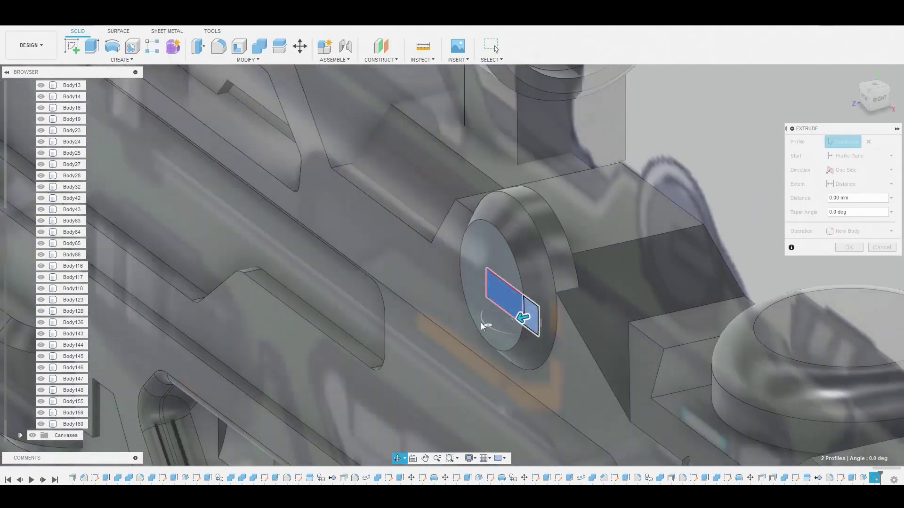
{"action": "mouse_move", "coordinate": [543, 314]}
{"action": "left_mouse_down"}
{"action": "mouse_move", "coordinate": [535, 322]}
{"action": "mouse_move", "coordinate": [550, 310]}
{"action": "left_mouse_up"}
{"action": "left_click", "coordinate": [848, 261]}
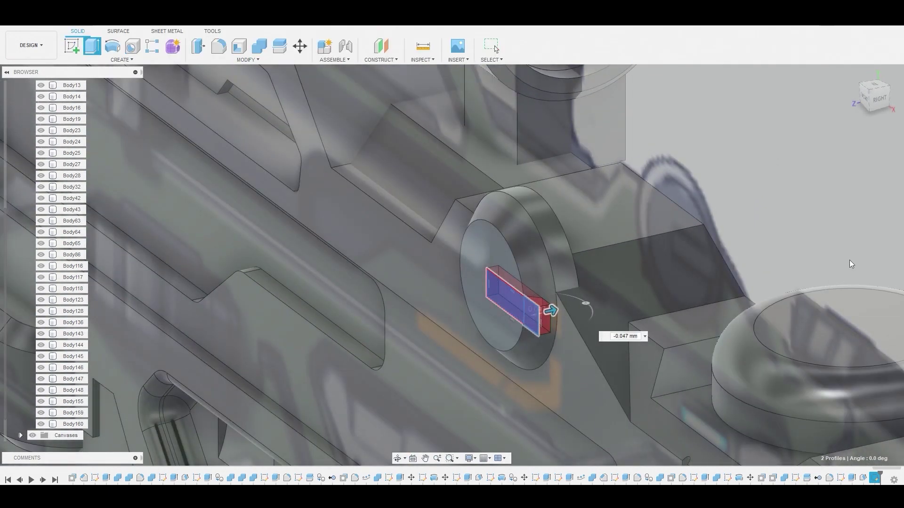
{"action": "left_click", "coordinate": [863, 96]}
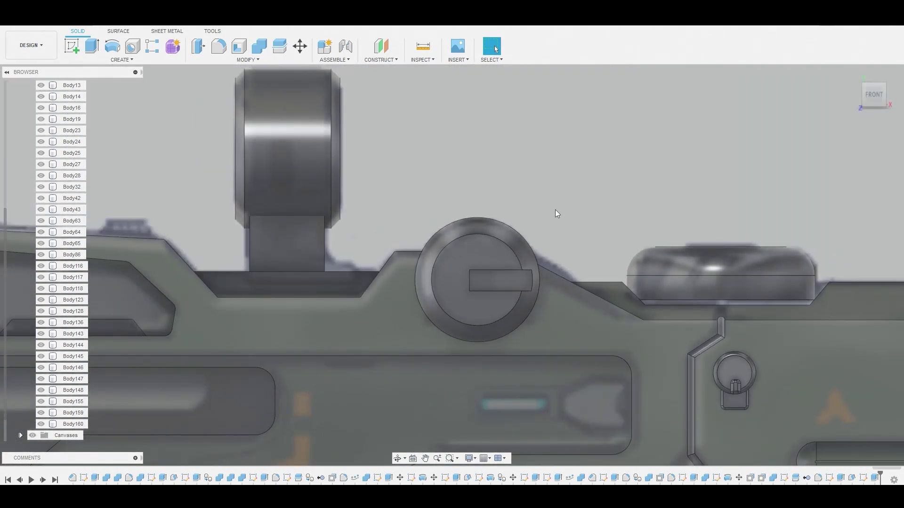
Step: Move the cap body Body16 outward about 0.048 mm along Z
{"action": "scroll", "coordinate": [555, 219], "scroll_direction": "up", "scroll_amount": 3}
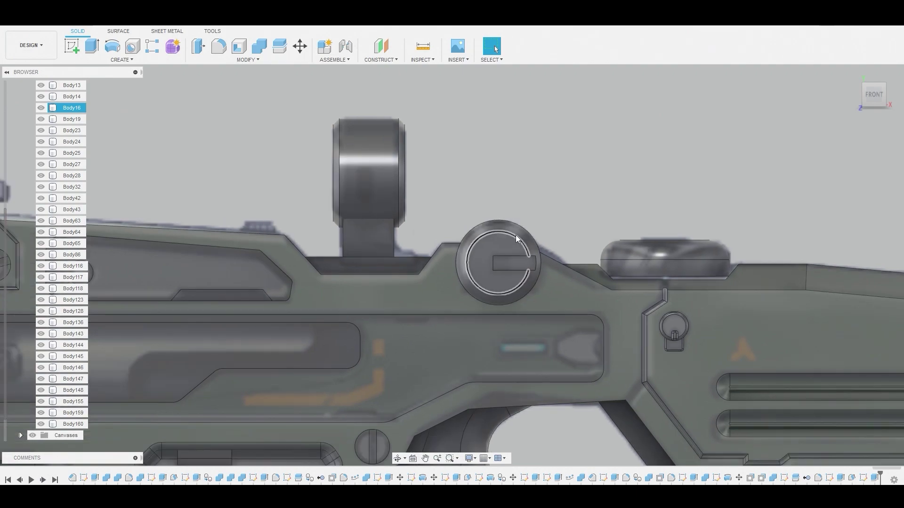
{"action": "middle_click_drag", "start_coordinate": [514, 239], "coordinate": [517, 246], "text": "shift"}
{"action": "right_click", "coordinate": [68, 111]}
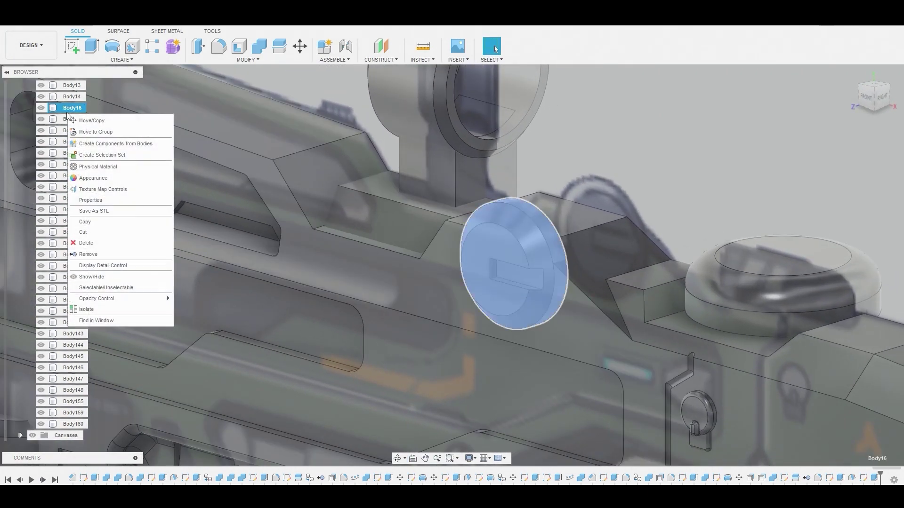
{"action": "left_click", "coordinate": [80, 120]}
{"action": "left_click_drag", "start_coordinate": [455, 313], "coordinate": [448, 319]}
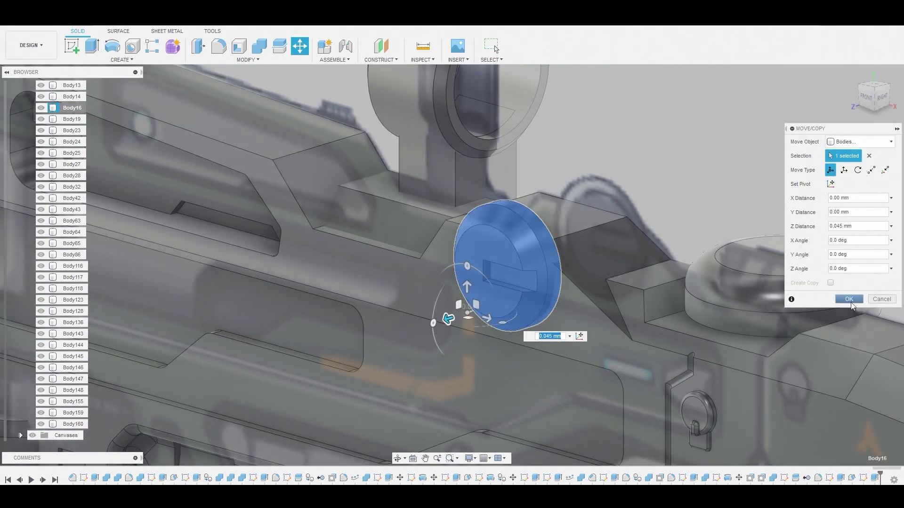
{"action": "left_click", "coordinate": [848, 299]}
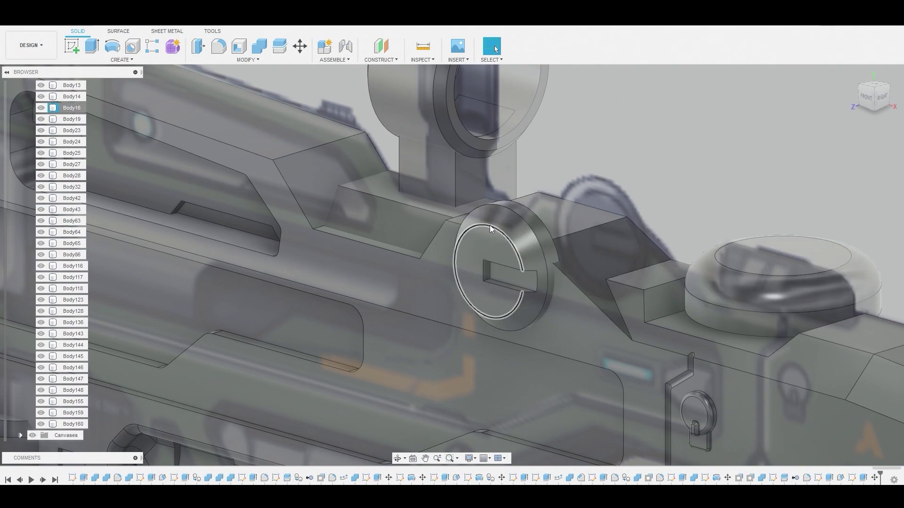
Step: Copy and paste Body16 as a duplicate, Body161, and hide it
{"action": "left_click", "coordinate": [77, 107]}
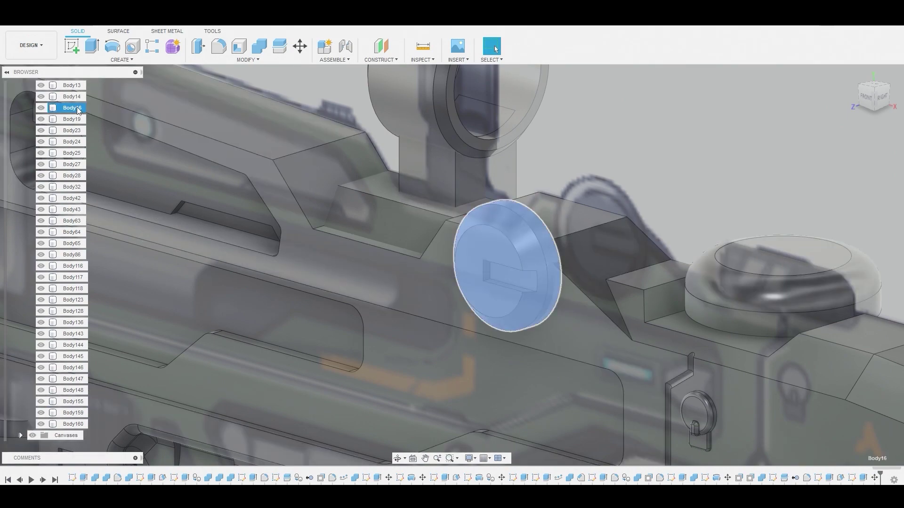
{"action": "key", "text": "ctrl+c"}
{"action": "key", "text": "ctrl+v"}
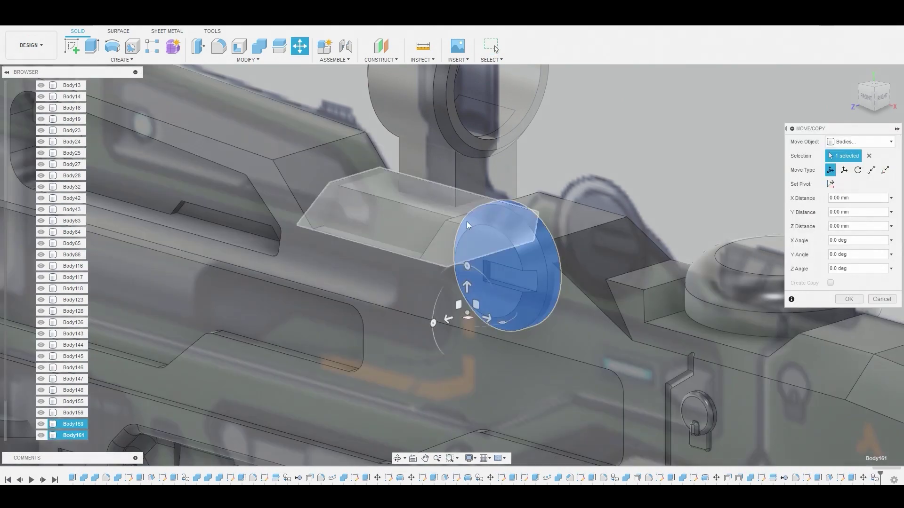
{"action": "left_click", "coordinate": [848, 300]}
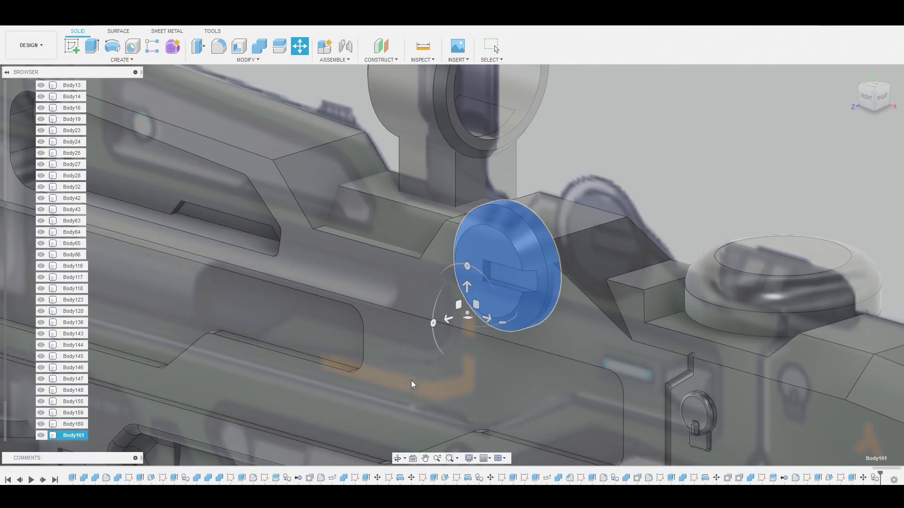
{"action": "left_click", "coordinate": [40, 435]}
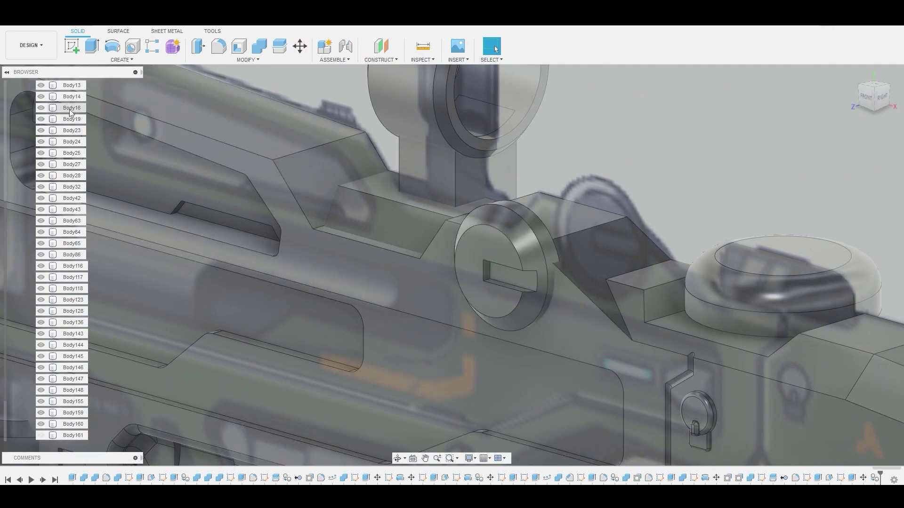
Step: Cut the cap Body16 from the gun body Body159 with Combine
{"action": "left_click", "coordinate": [259, 45]}
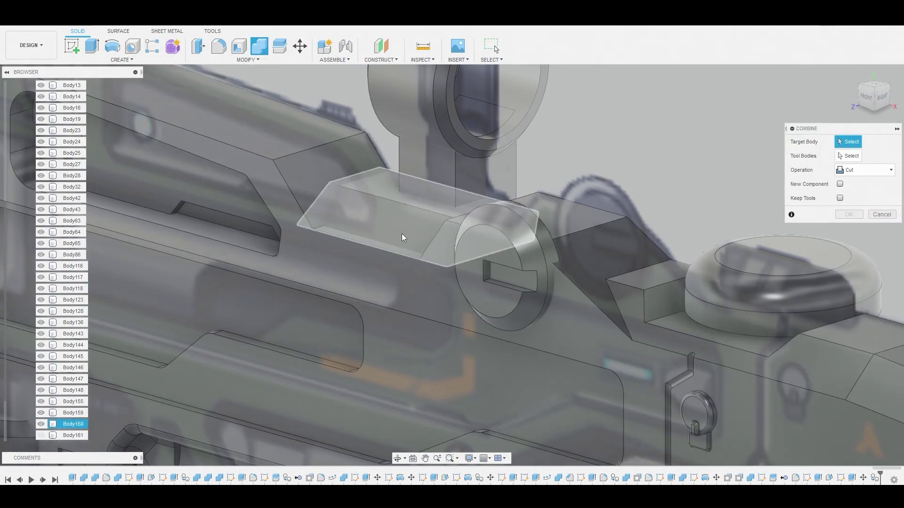
{"action": "left_click", "coordinate": [402, 235]}
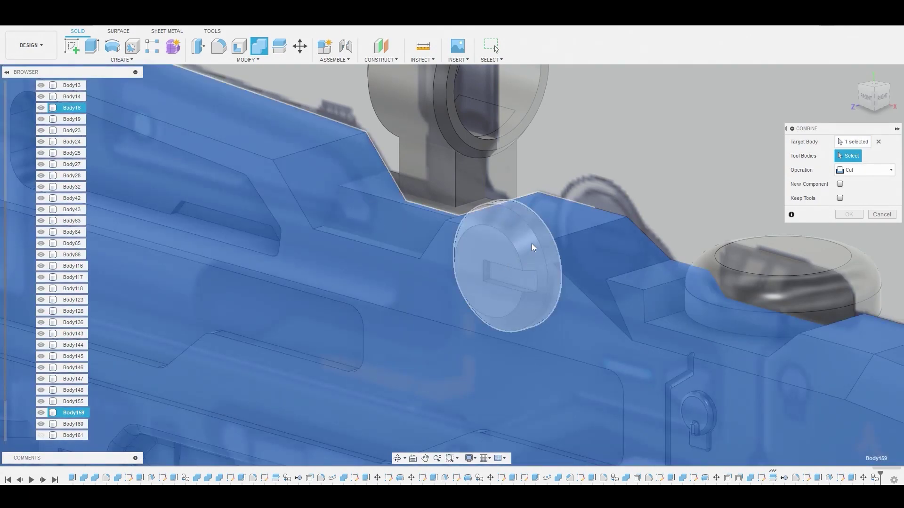
{"action": "left_click", "coordinate": [531, 245]}
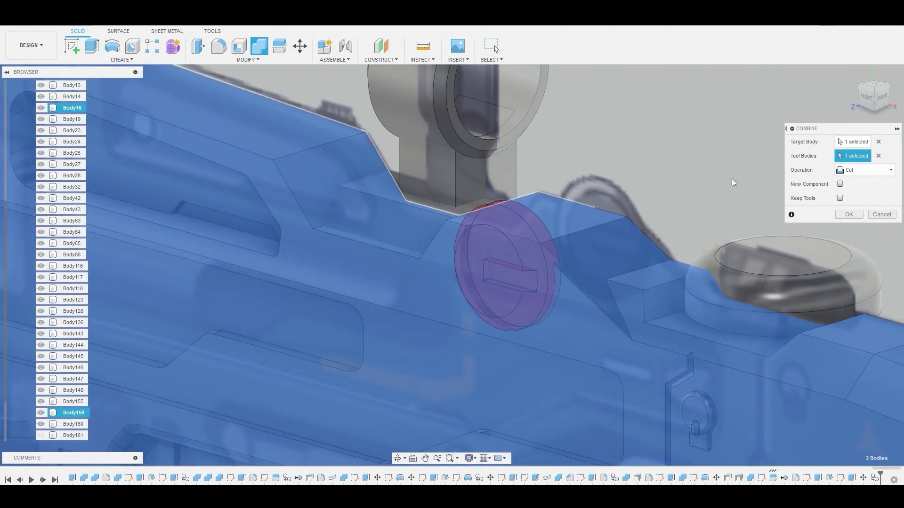
{"action": "left_click", "coordinate": [848, 214]}
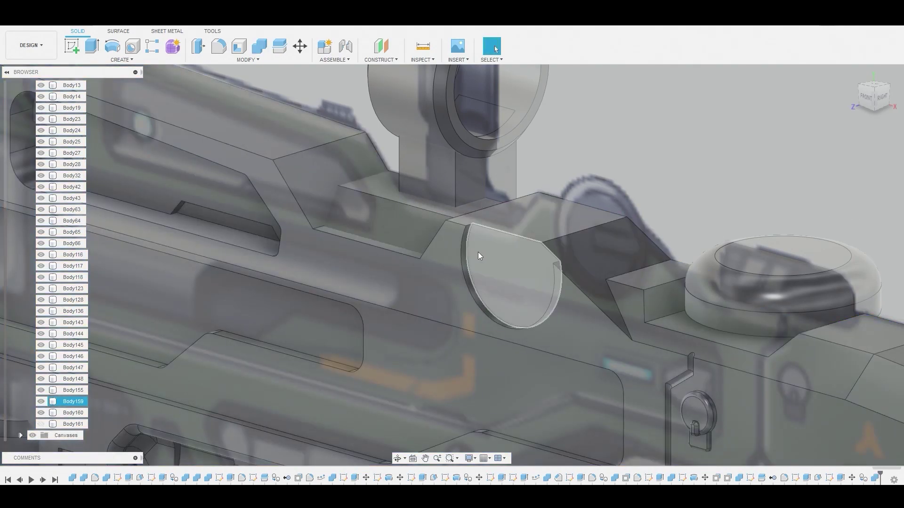
Step: Press Pull the recess face by -0.058 mm to deepen it
{"action": "right_click", "coordinate": [509, 259]}
{"action": "left_click", "coordinate": [512, 257]}
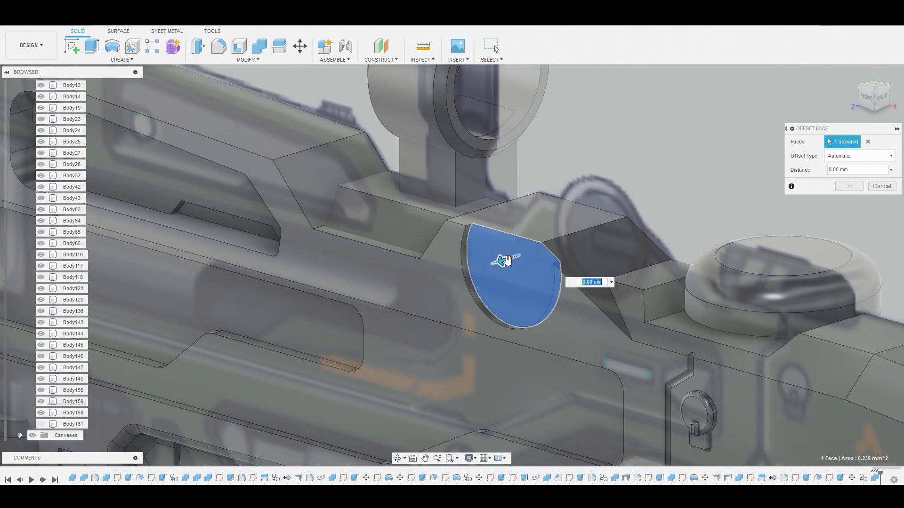
{"action": "left_click_drag", "start_coordinate": [503, 261], "coordinate": [523, 254]}
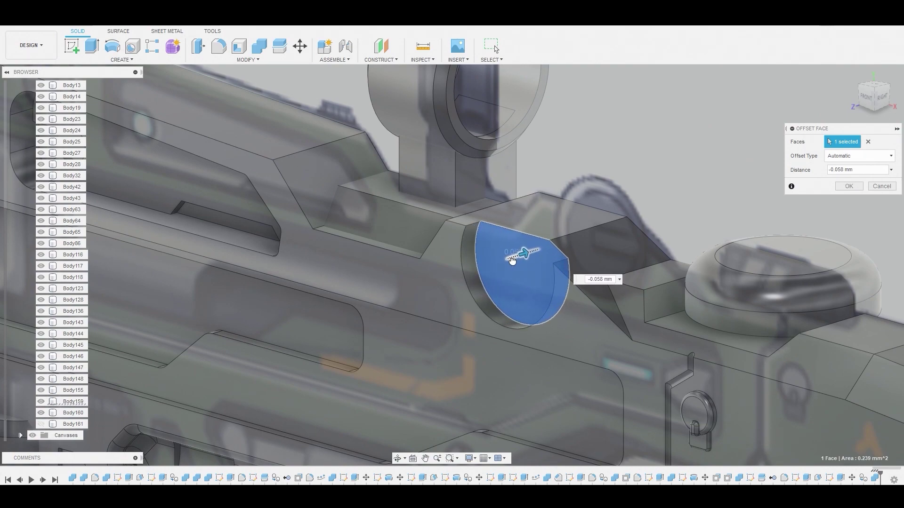
{"action": "left_click", "coordinate": [850, 186]}
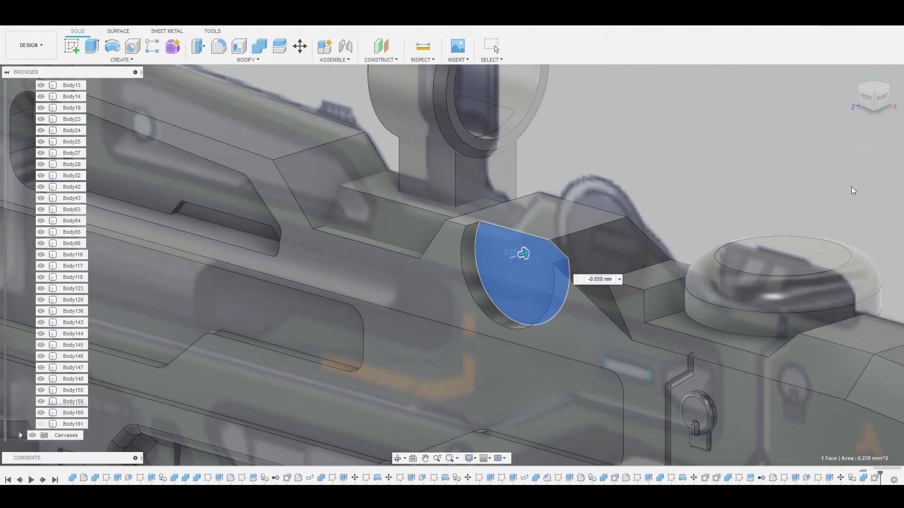
Step: Show the duplicate cap Body161 again and view it from the right
{"action": "scroll", "coordinate": [689, 159], "scroll_direction": "down", "scroll_amount": 3}
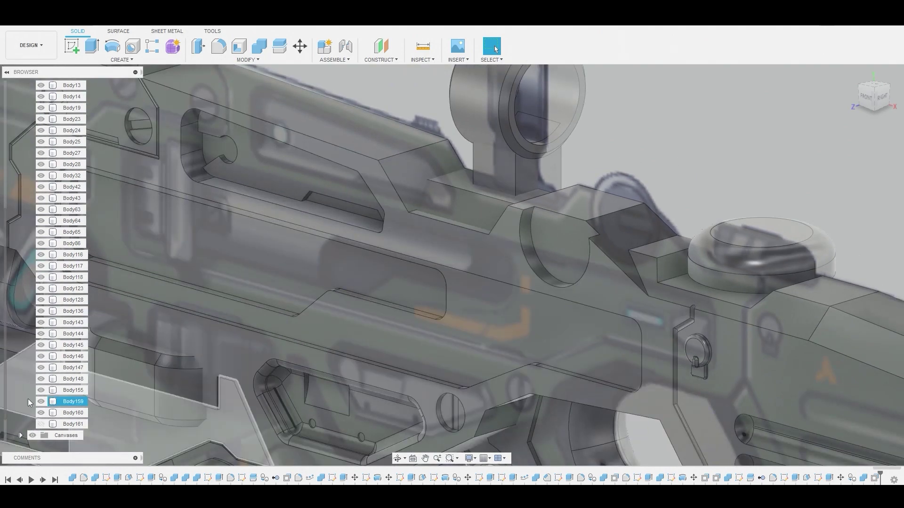
{"action": "left_click", "coordinate": [40, 424]}
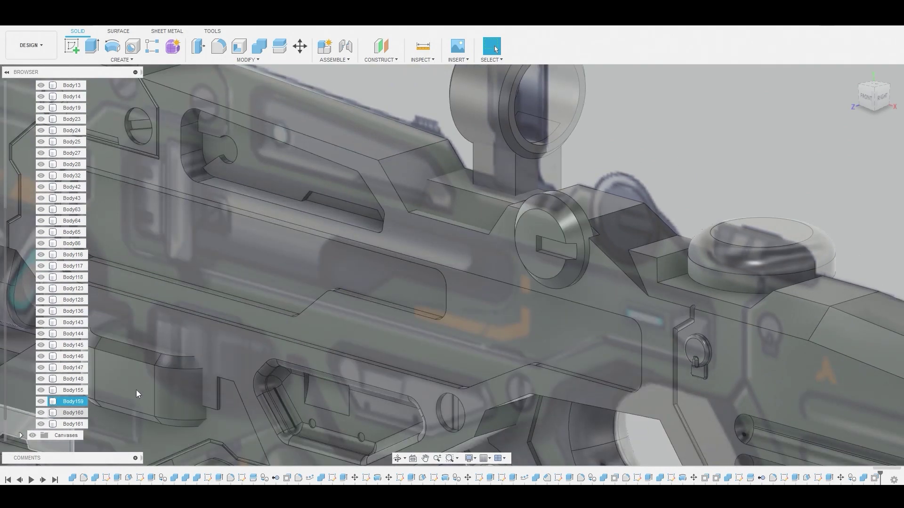
{"action": "scroll", "coordinate": [570, 231], "scroll_direction": "up", "scroll_amount": 5}
{"action": "left_click", "coordinate": [581, 226]}
{"action": "scroll", "coordinate": [621, 221], "scroll_direction": "down", "scroll_amount": 3}
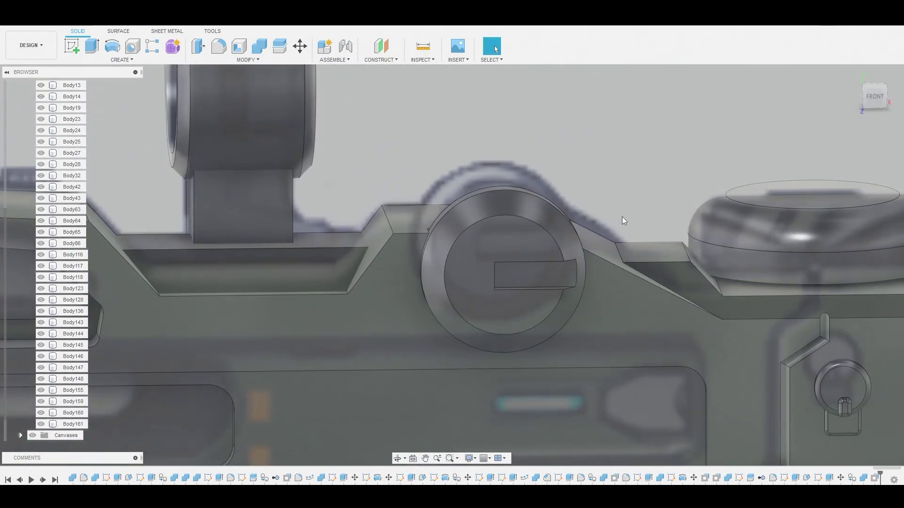
{"action": "middle_click_drag", "start_coordinate": [591, 196], "coordinate": [482, 202], "text": "shift"}
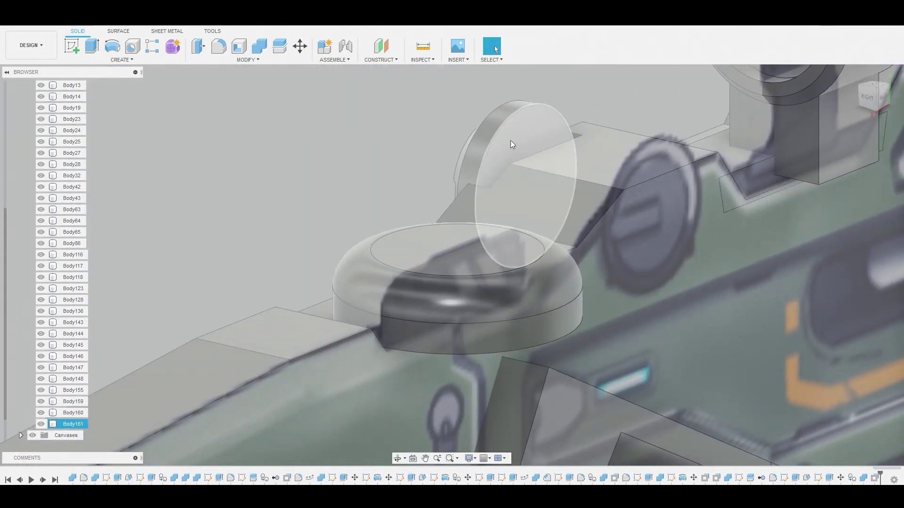
Step: Isolate Body161 and sketch a small circle at the top of its front face
{"action": "right_click", "coordinate": [84, 423]}
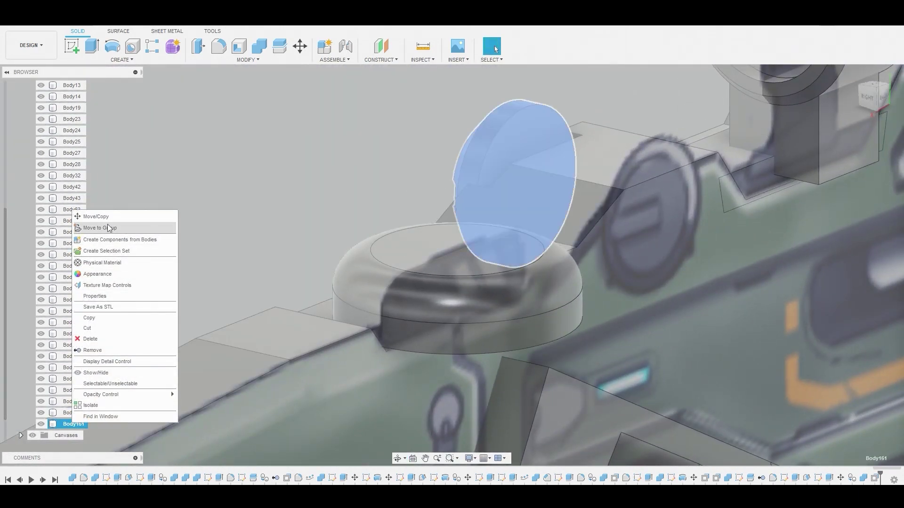
{"action": "left_click", "coordinate": [103, 405]}
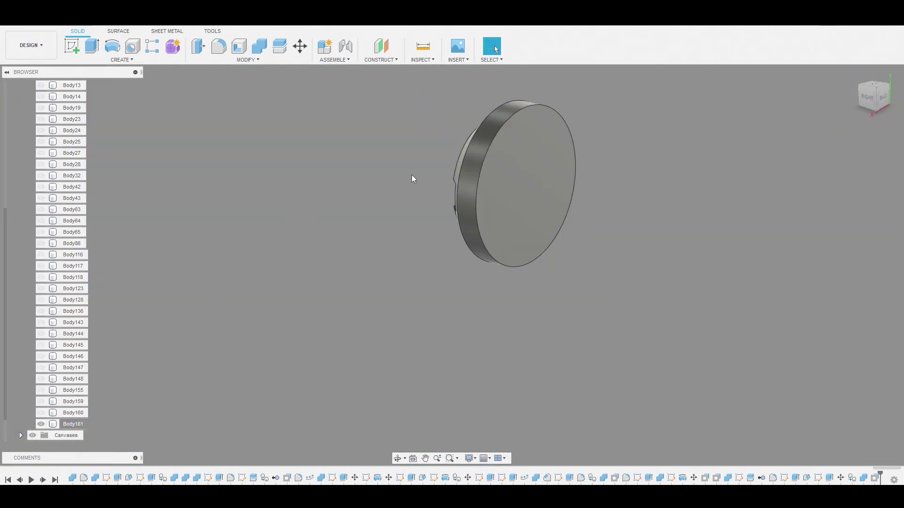
{"action": "left_click", "coordinate": [518, 155]}
{"action": "left_click", "coordinate": [72, 47]}
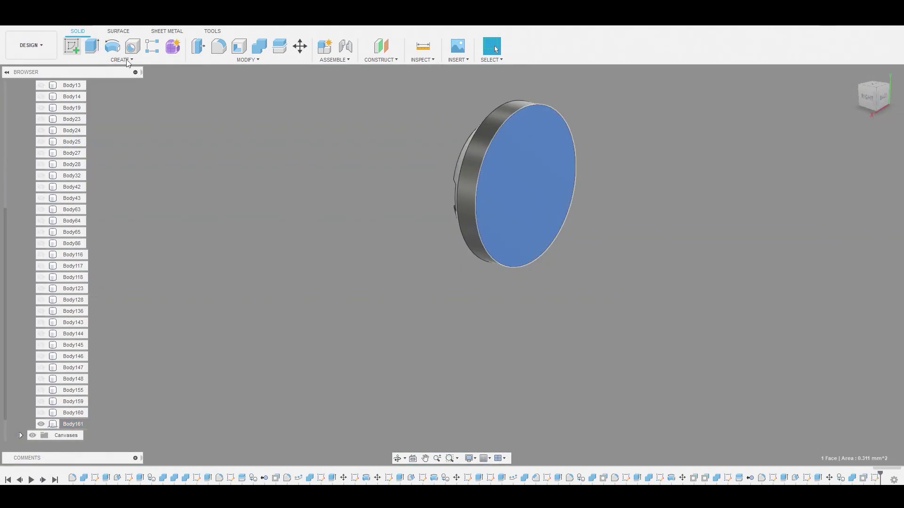
{"action": "left_click", "coordinate": [91, 46]}
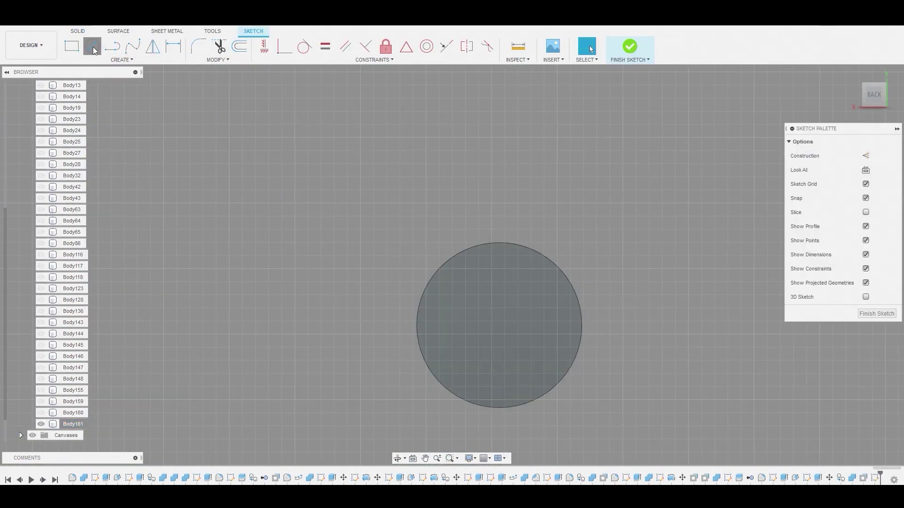
{"action": "scroll", "coordinate": [466, 227], "scroll_direction": "up", "scroll_amount": 3}
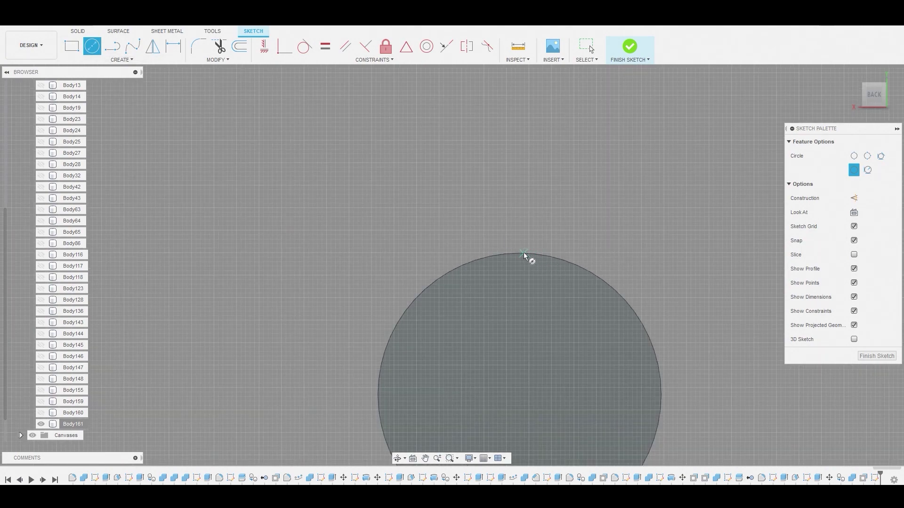
{"action": "left_click", "coordinate": [524, 254]}
{"action": "left_click", "coordinate": [529, 243]}
{"action": "right_click", "coordinate": [532, 198]}
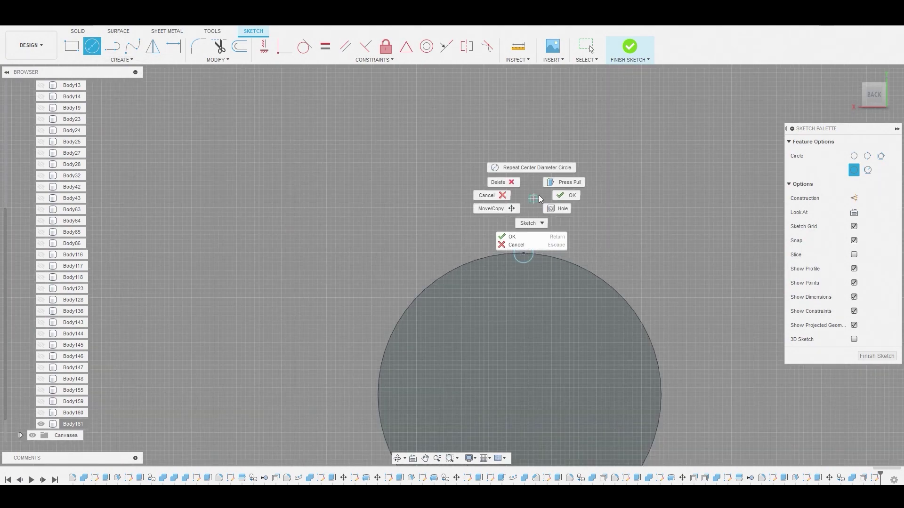
{"action": "left_click", "coordinate": [566, 194]}
{"action": "scroll", "coordinate": [521, 250], "scroll_direction": "up", "scroll_amount": 3}
Step: Extrude the small circle -0.157 mm as a new pin body, Body162
{"action": "left_click", "coordinate": [521, 247]}
{"action": "left_click", "coordinate": [521, 265]}
{"action": "right_click", "coordinate": [521, 265]}
{"action": "left_click", "coordinate": [507, 248]}
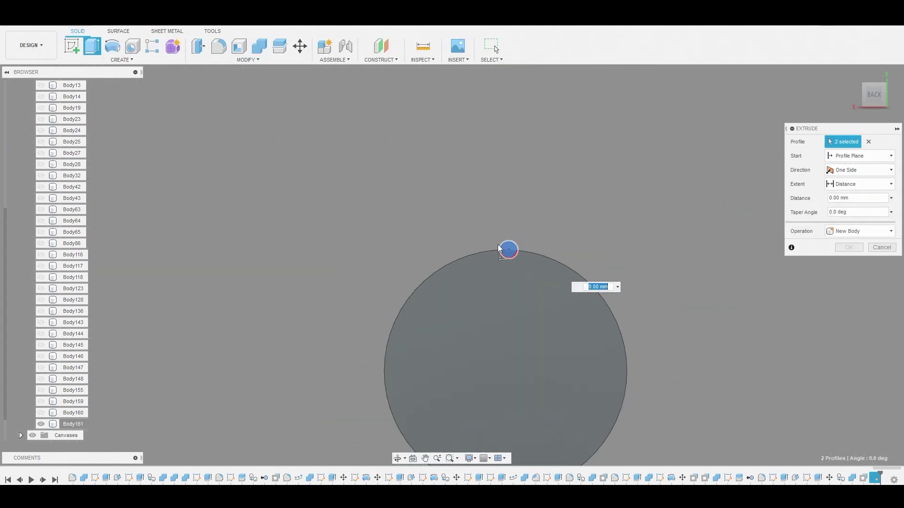
{"action": "left_click_drag", "start_coordinate": [540, 282], "coordinate": [472, 263]}
{"action": "left_click", "coordinate": [857, 231]}
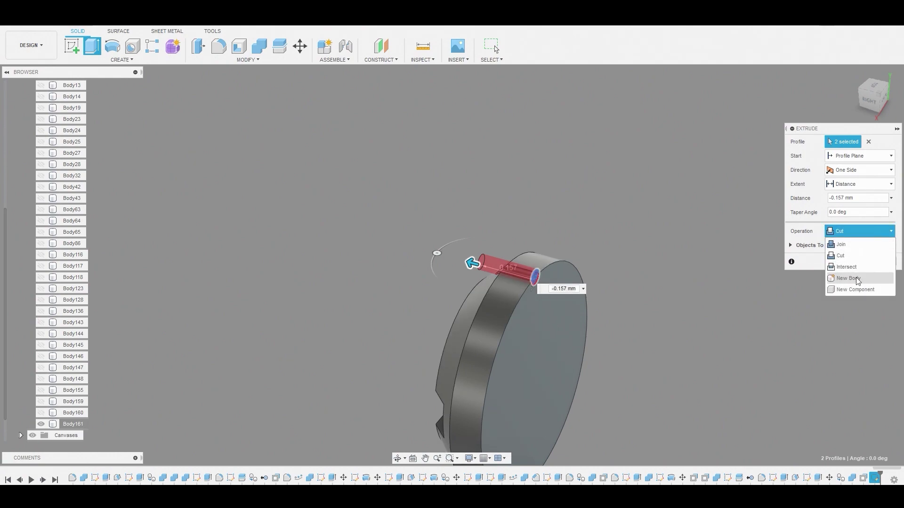
{"action": "left_click", "coordinate": [856, 279]}
{"action": "left_click", "coordinate": [850, 247]}
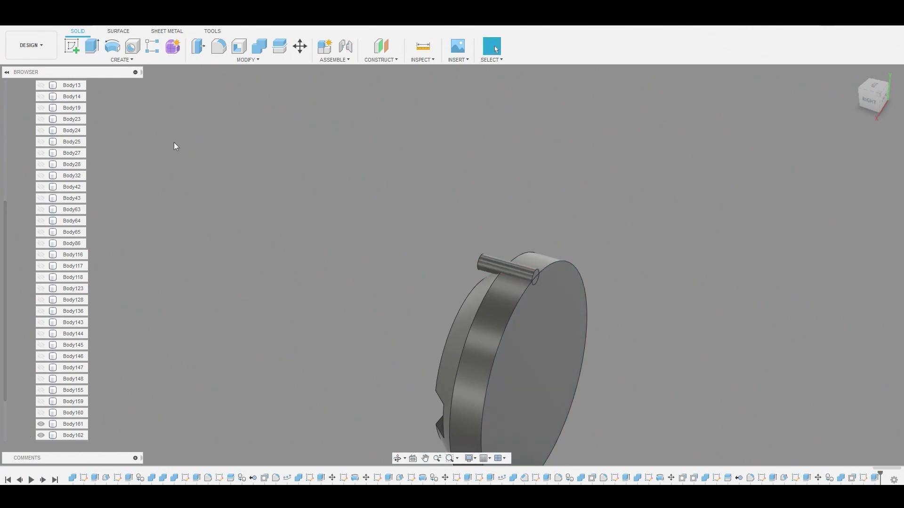
Step: Offset the pin's end face with Press Pull
{"action": "scroll", "coordinate": [467, 250], "scroll_direction": "up", "scroll_amount": 8}
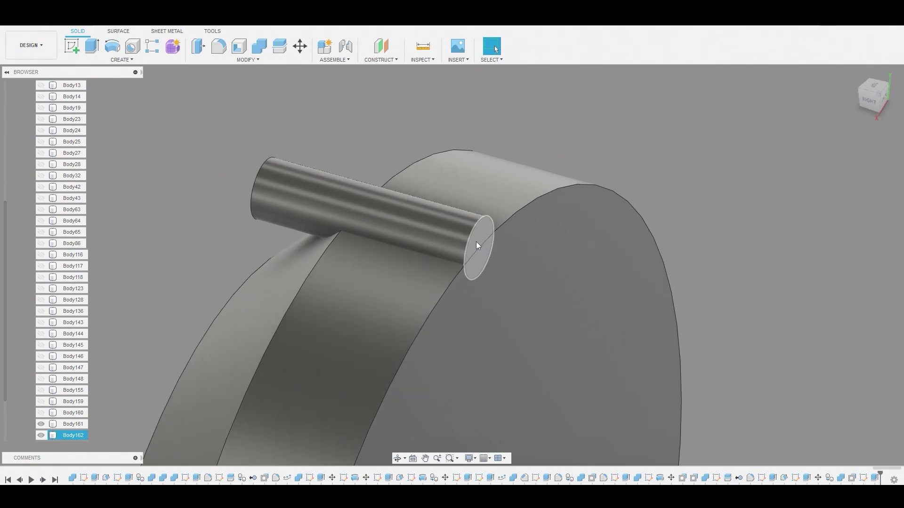
{"action": "right_click", "coordinate": [476, 241]}
{"action": "left_click", "coordinate": [499, 230]}
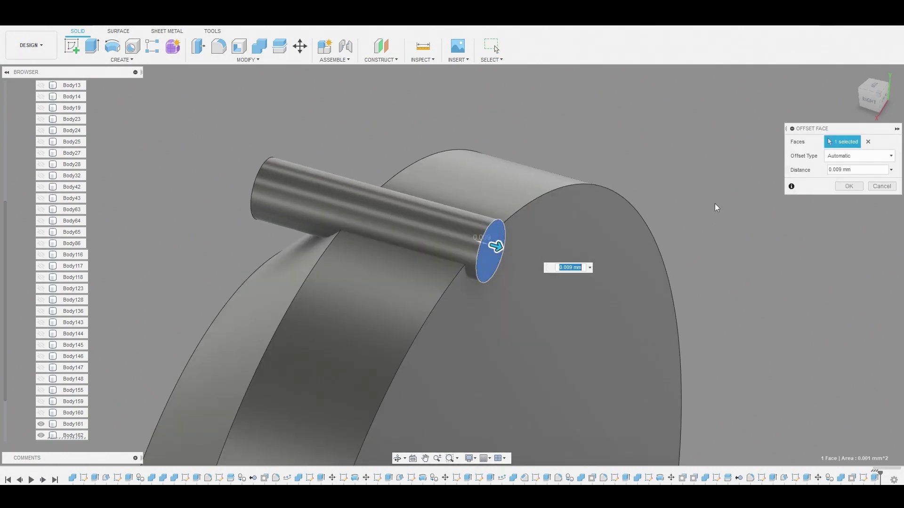
{"action": "left_click", "coordinate": [849, 186]}
{"action": "scroll", "coordinate": [514, 182], "scroll_direction": "down", "scroll_amount": 3}
Step: Circular-pattern the pin 23 times around the disc rim, then begin a Combine targeting the disc
{"action": "left_click", "coordinate": [120, 59]}
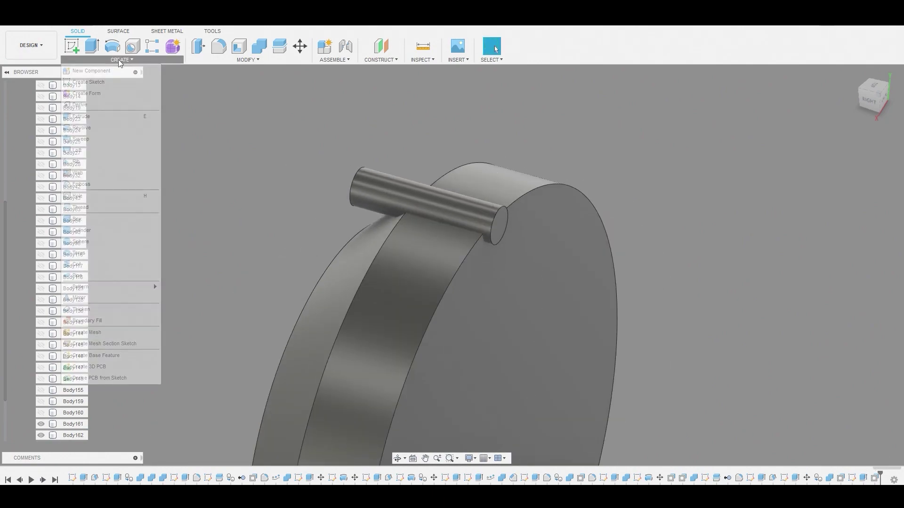
{"action": "mouse_move", "coordinate": [134, 288]}
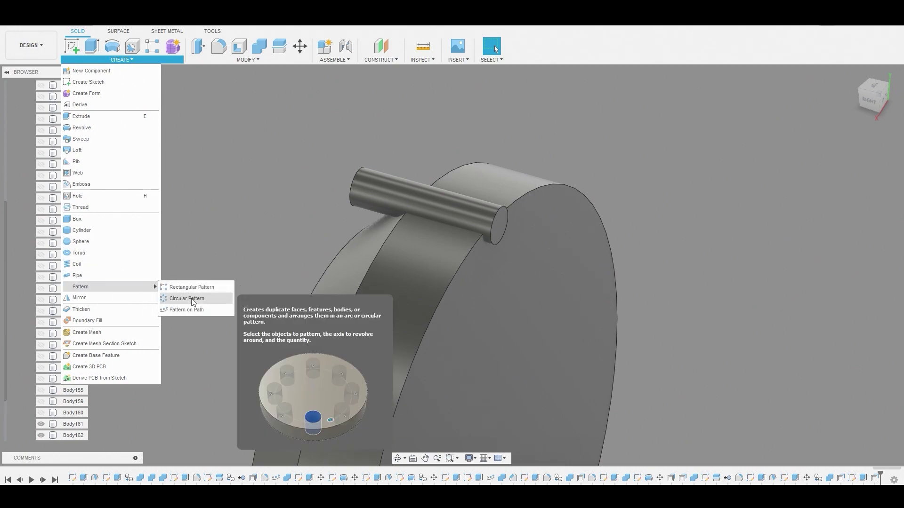
{"action": "left_click", "coordinate": [178, 297]}
{"action": "left_click", "coordinate": [363, 193]}
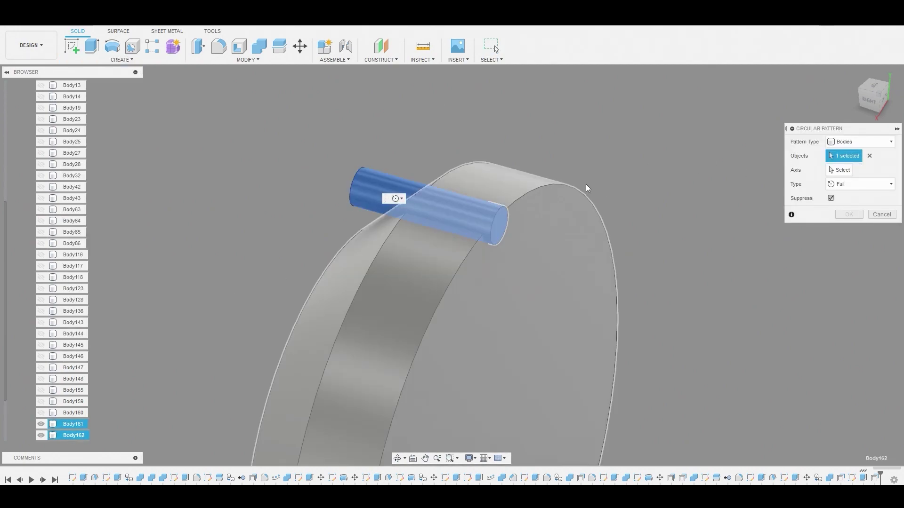
{"action": "left_click", "coordinate": [839, 170]}
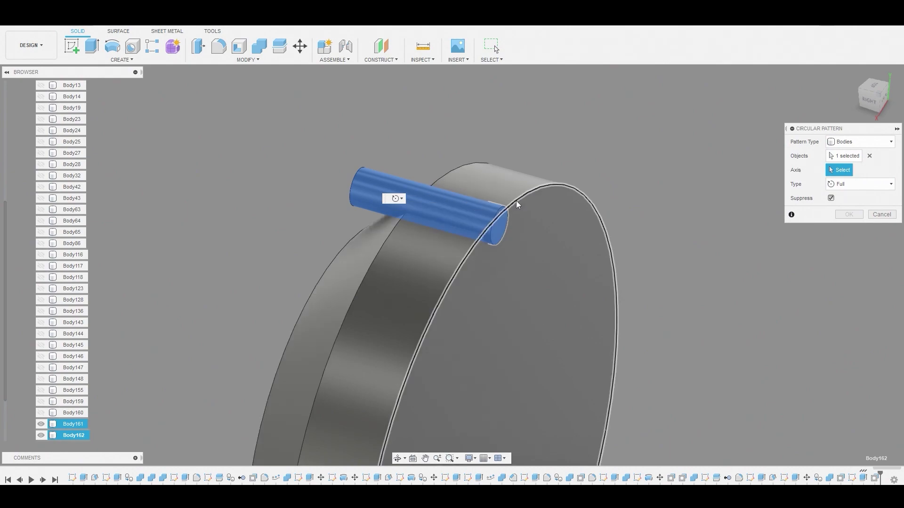
{"action": "left_click", "coordinate": [517, 201]}
{"action": "scroll", "coordinate": [525, 221], "scroll_direction": "down", "scroll_amount": 5}
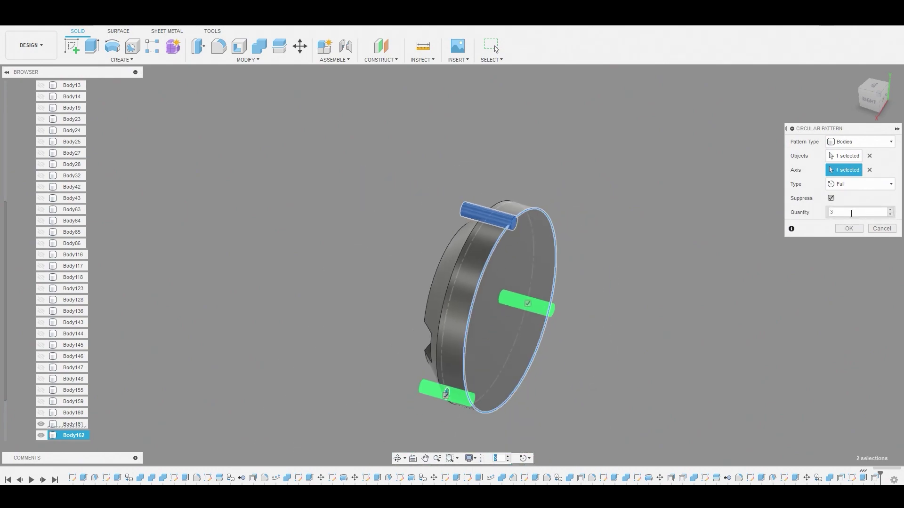
{"action": "type", "text": "2"}
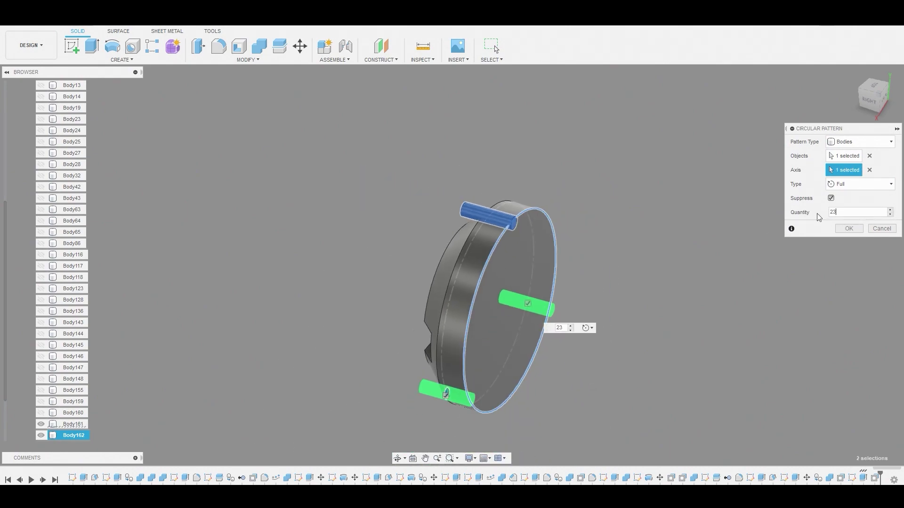
{"action": "type", "text": "3"}
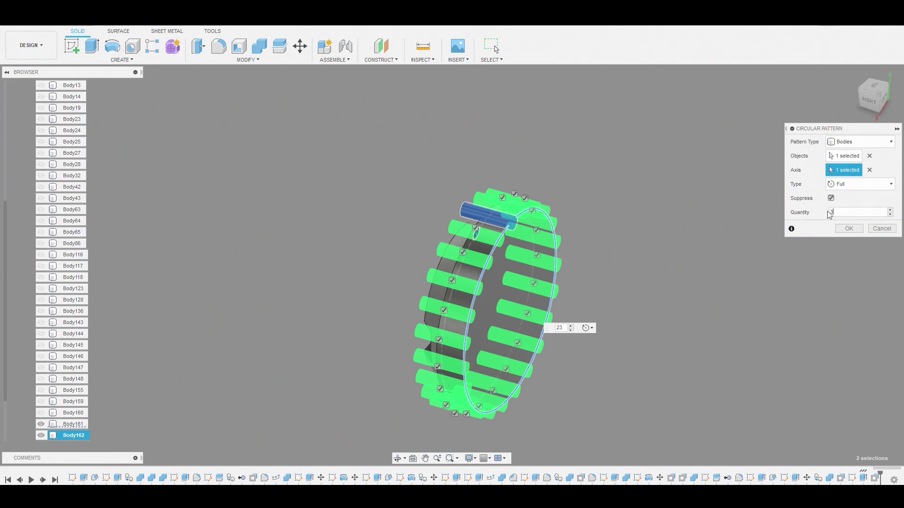
{"action": "type", "text": "0"}
{"action": "left_click", "coordinate": [854, 229]}
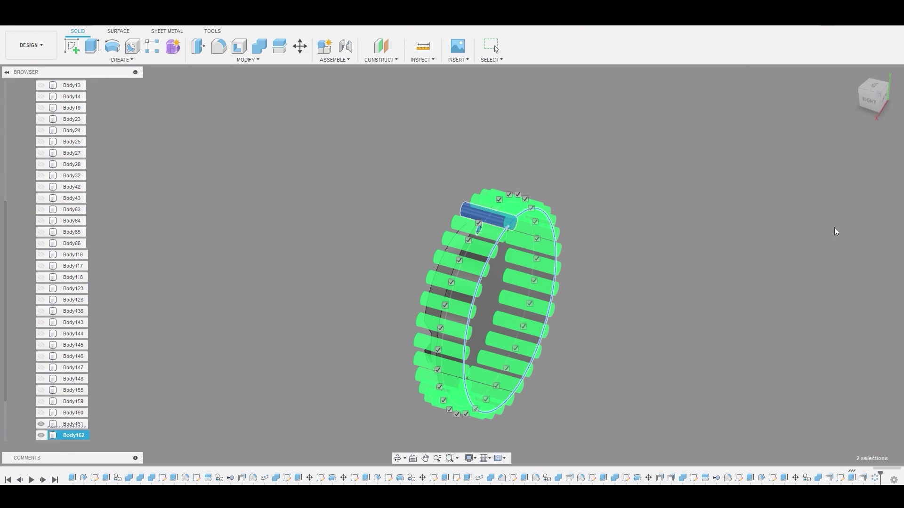
{"action": "left_click", "coordinate": [264, 49]}
{"action": "left_click", "coordinate": [516, 292]}
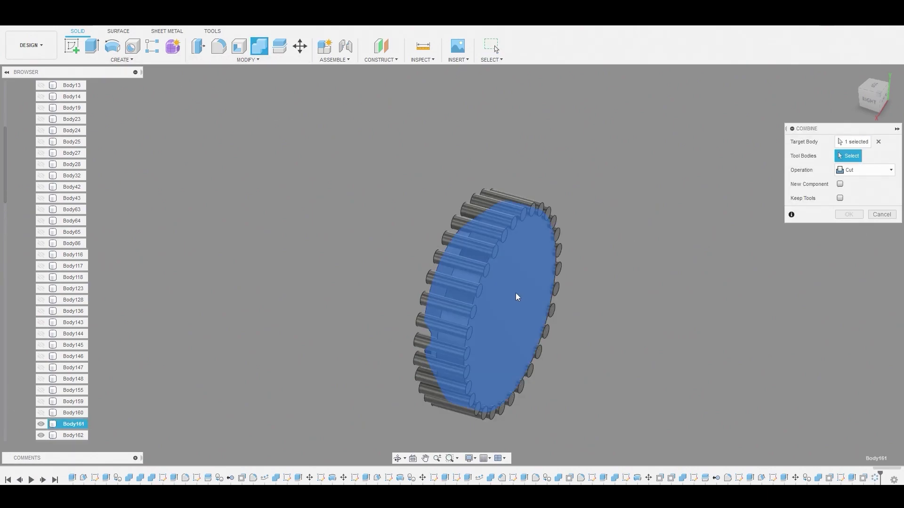
Step: Cut all the pin bodies from Body161 to notch the cap's rim
{"action": "left_click", "coordinate": [67, 436]}
{"action": "scroll", "coordinate": [73, 405], "scroll_direction": "down", "scroll_amount": 10}
{"action": "scroll", "coordinate": [75, 380], "scroll_direction": "down", "scroll_amount": 2}
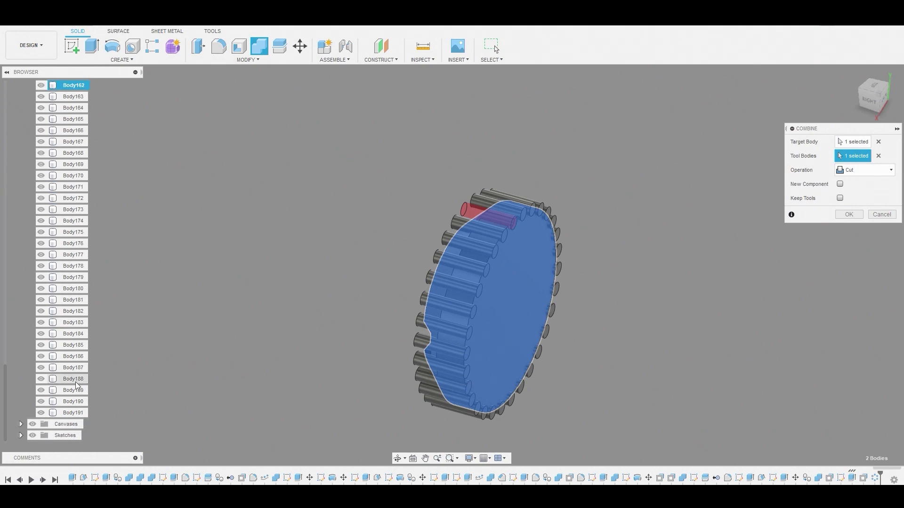
{"action": "left_click", "coordinate": [73, 413], "text": "shift"}
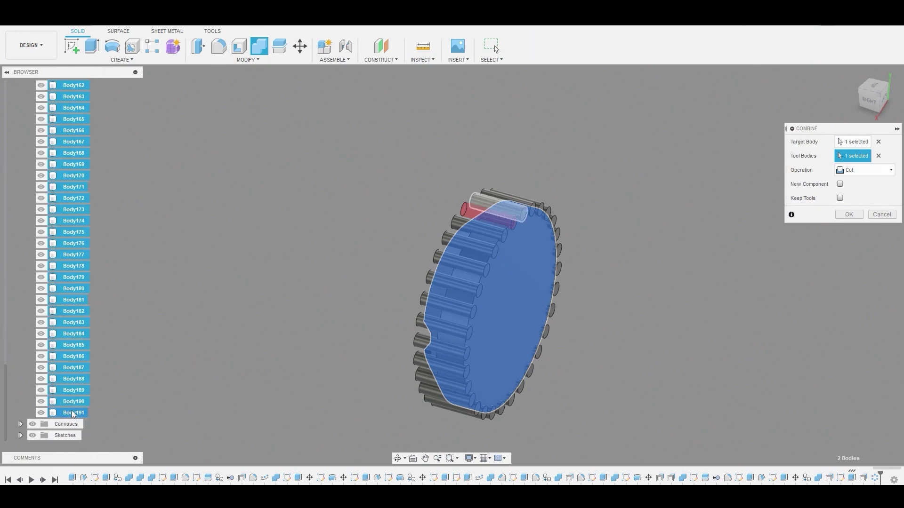
{"action": "left_click", "coordinate": [848, 214]}
{"action": "middle_click_drag", "start_coordinate": [500, 218], "coordinate": [541, 196], "text": "shift"}
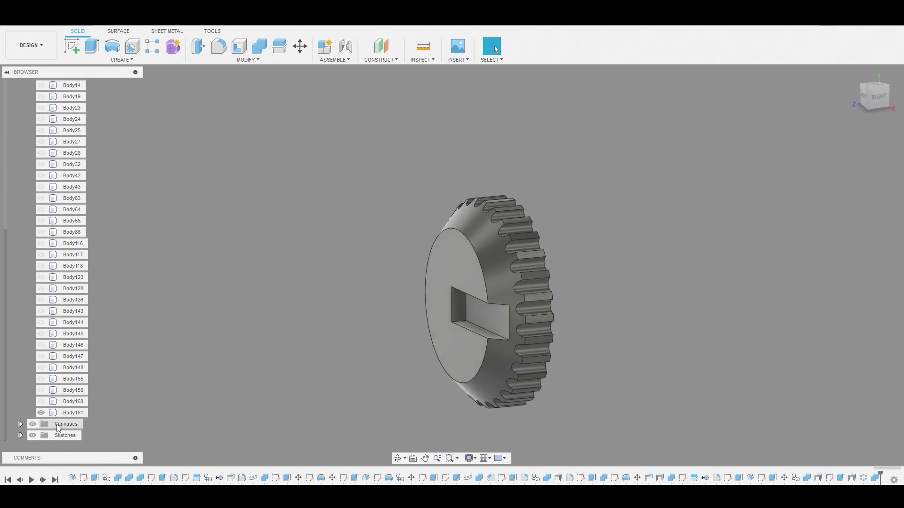
Step: Show all the other rifle bodies again via Body161's options
{"action": "right_click", "coordinate": [59, 416]}
{"action": "left_click", "coordinate": [94, 398]}
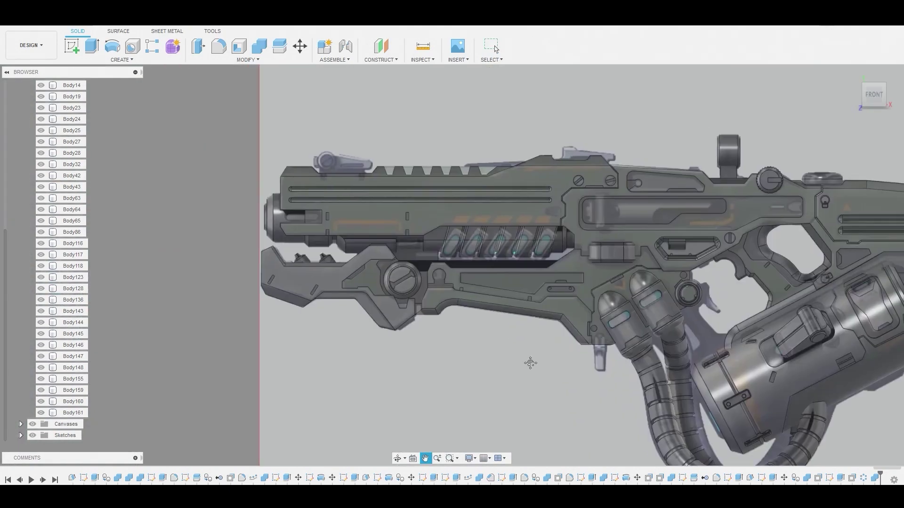
{"action": "left_click", "coordinate": [459, 283]}
{"action": "scroll", "coordinate": [424, 254], "scroll_direction": "up", "scroll_amount": 4}
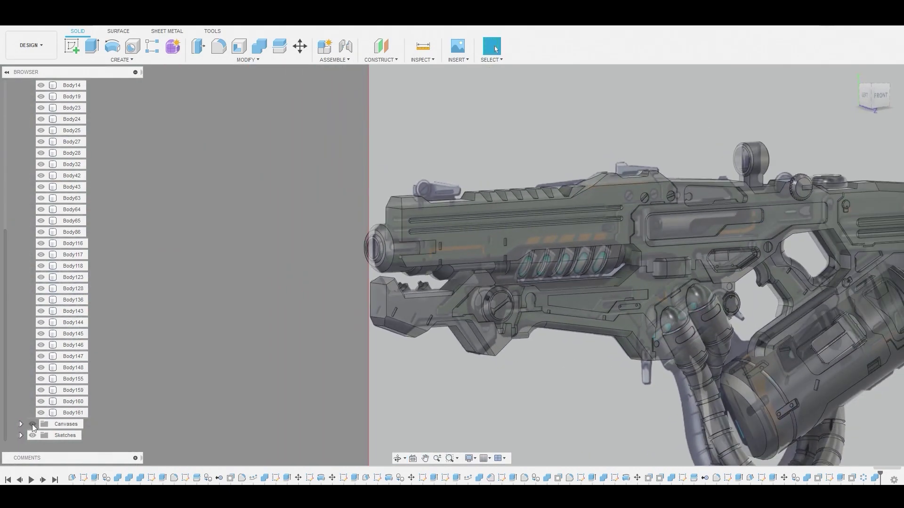
Step: Hide the concept-art canvas and start a sketch on the upper barrel block's front face
{"action": "left_click", "coordinate": [33, 425]}
{"action": "scroll", "coordinate": [417, 212], "scroll_direction": "up", "scroll_amount": 3}
{"action": "left_click", "coordinate": [417, 212]}
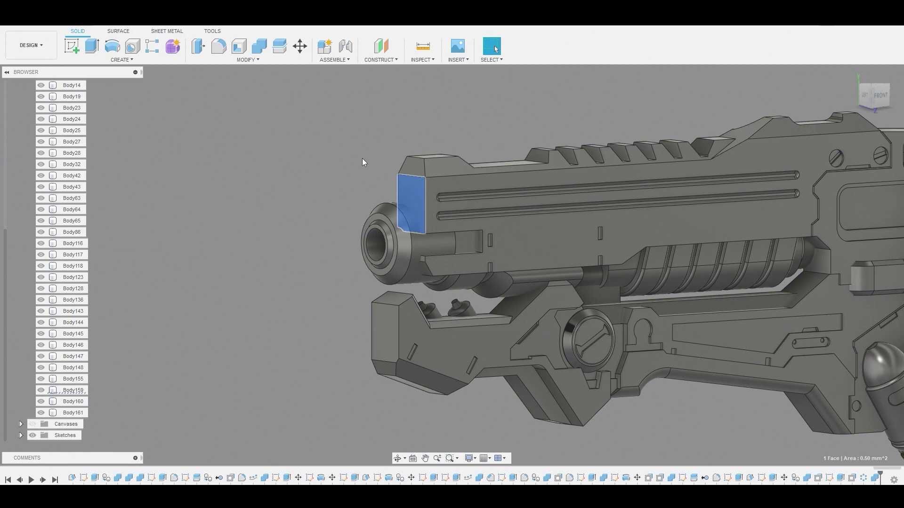
{"action": "left_click", "coordinate": [77, 45]}
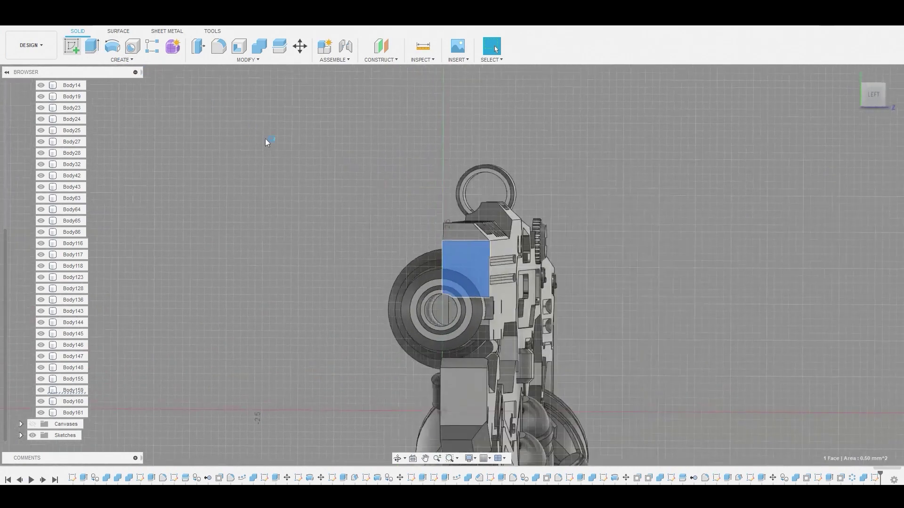
Step: Draw a 3-point arc forming a 0.298 mm² quarter-round profile beside the muzzle
{"action": "left_click", "coordinate": [122, 60]}
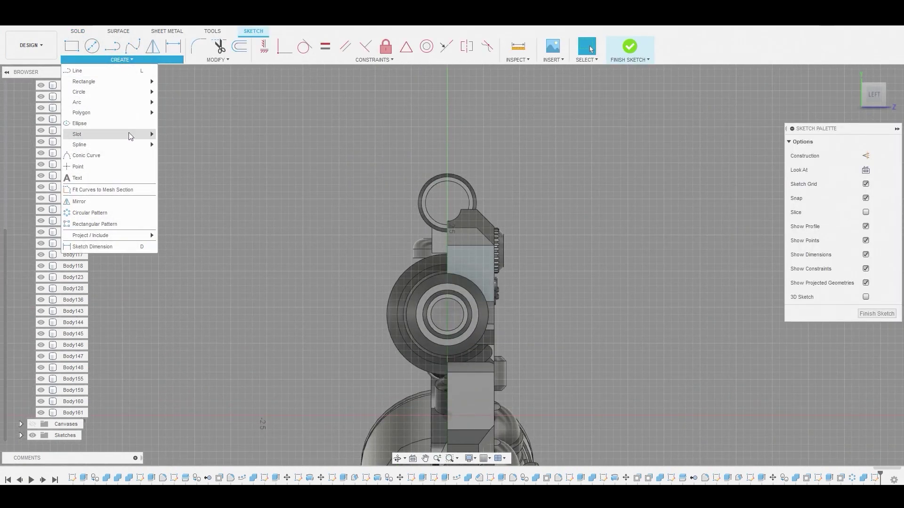
{"action": "mouse_move", "coordinate": [113, 103]}
{"action": "left_click", "coordinate": [188, 103]}
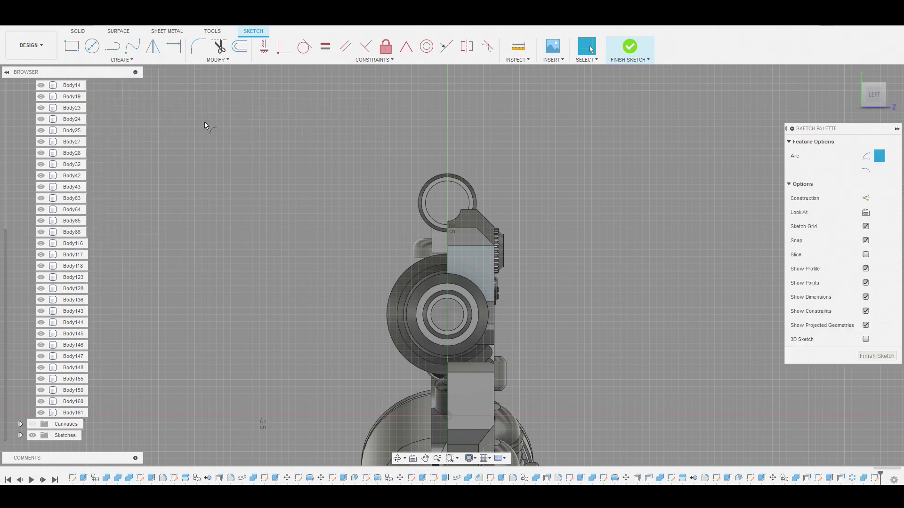
{"action": "scroll", "coordinate": [489, 282], "scroll_direction": "up", "scroll_amount": 5}
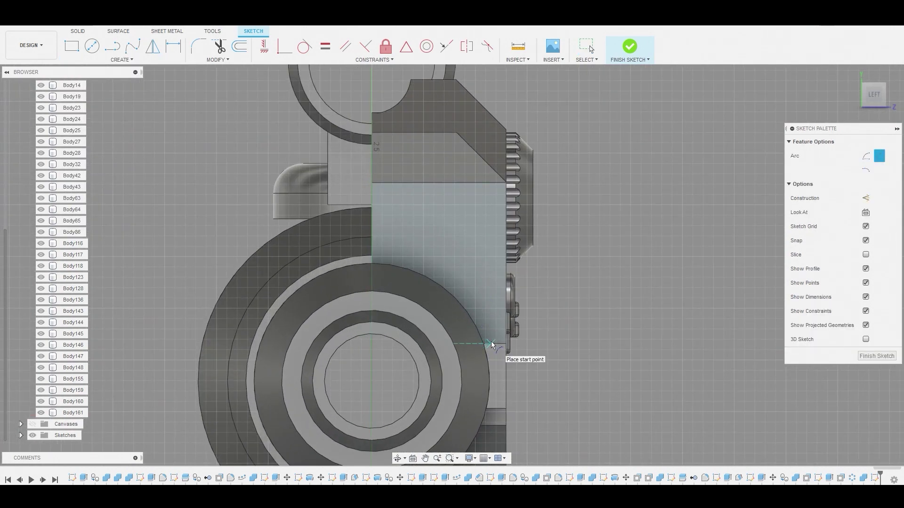
{"action": "left_click", "coordinate": [491, 344]}
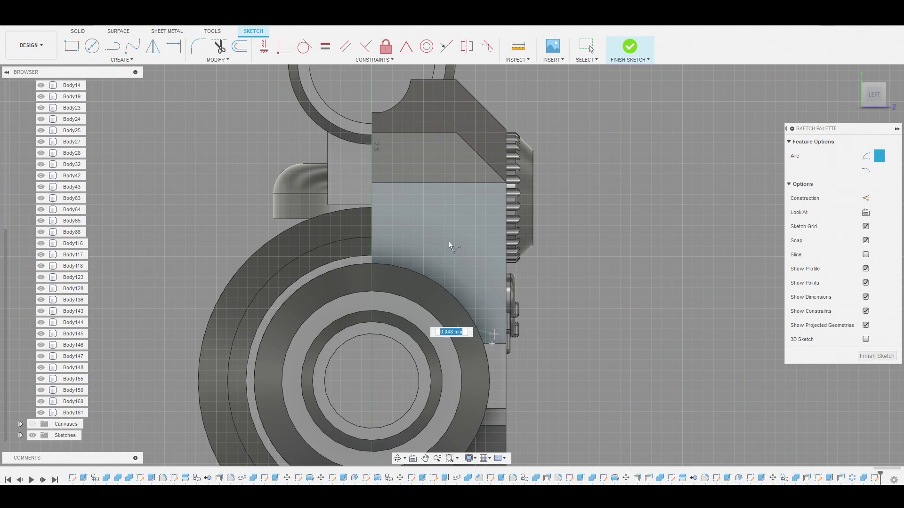
{"action": "left_click", "coordinate": [375, 203]}
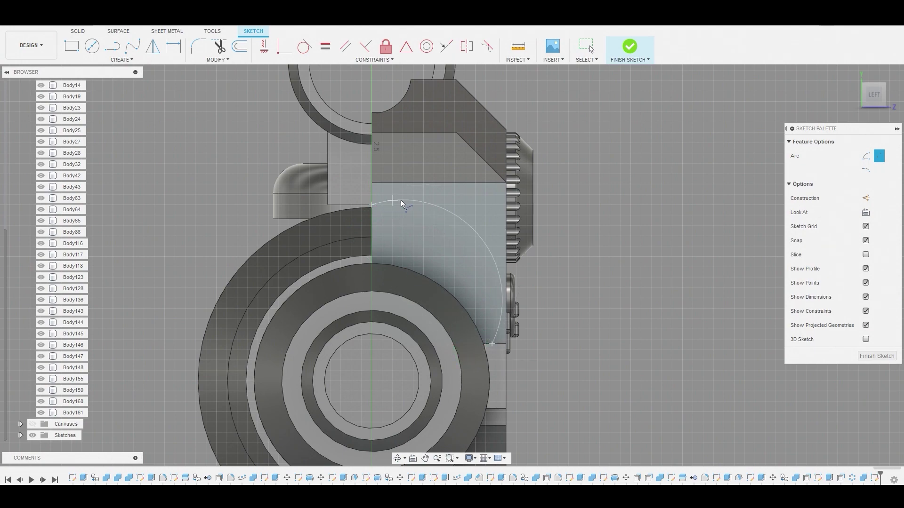
{"action": "right_click", "coordinate": [461, 255]}
{"action": "key", "text": "Escape"}
{"action": "left_click", "coordinate": [415, 253]}
{"action": "right_click", "coordinate": [415, 252]}
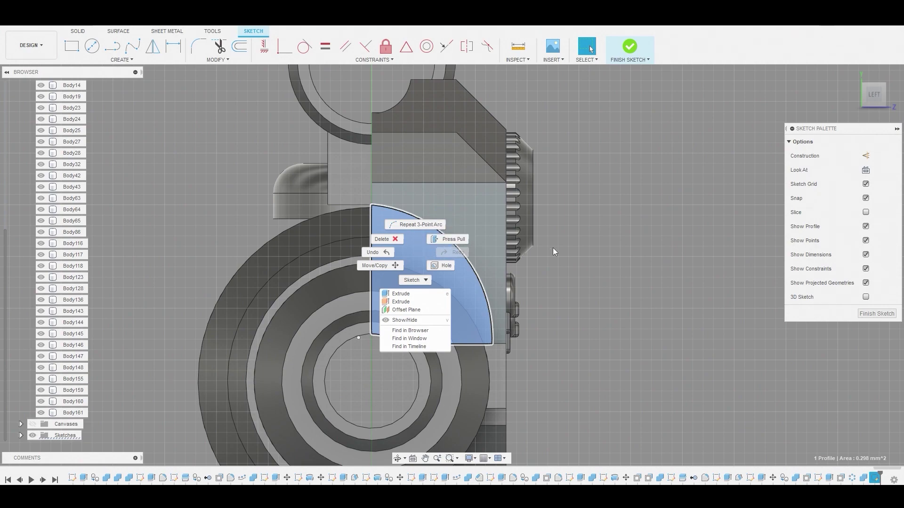
{"action": "left_click", "coordinate": [624, 251]}
{"action": "scroll", "coordinate": [464, 280], "scroll_direction": "up", "scroll_amount": 1}
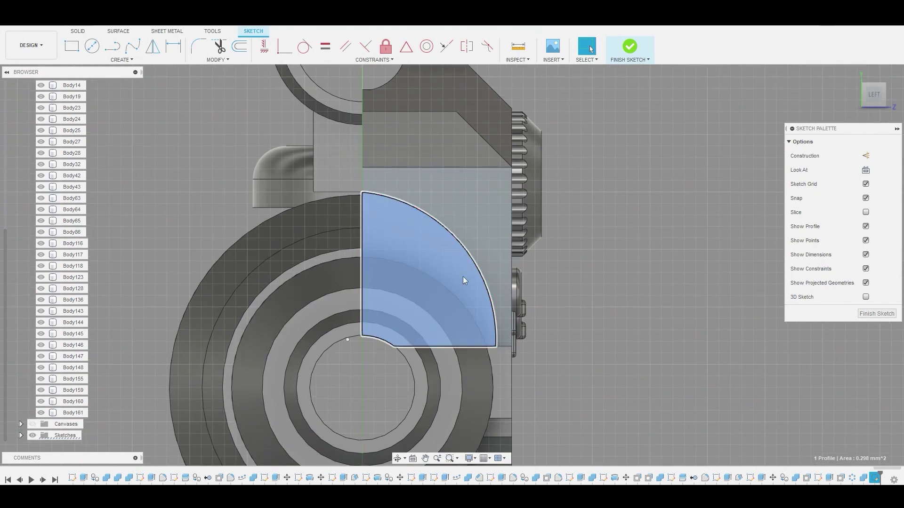
{"action": "right_click", "coordinate": [425, 235]}
{"action": "left_click", "coordinate": [455, 217]}
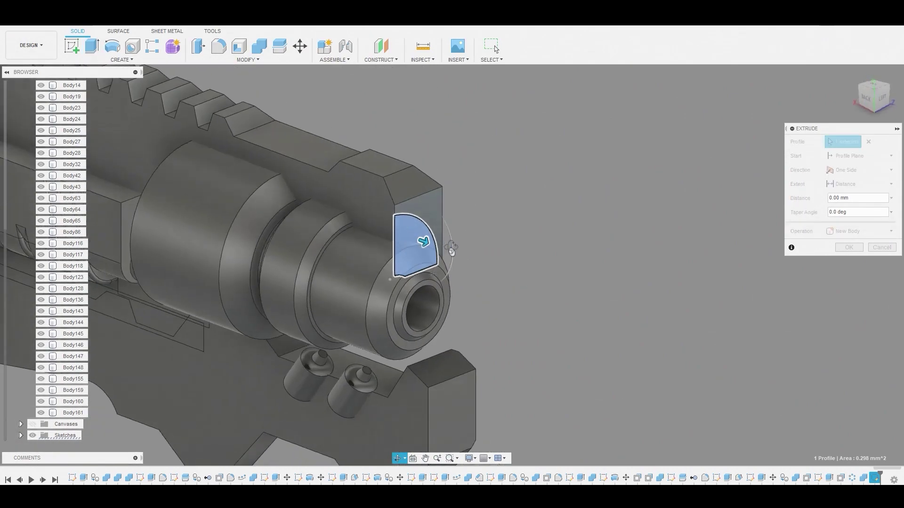
Step: Extrude the quarter-round profile -2.685 mm as a new body, Body192
{"action": "left_click_drag", "start_coordinate": [423, 242], "coordinate": [181, 175]}
{"action": "scroll", "coordinate": [183, 175], "scroll_direction": "down", "scroll_amount": 4}
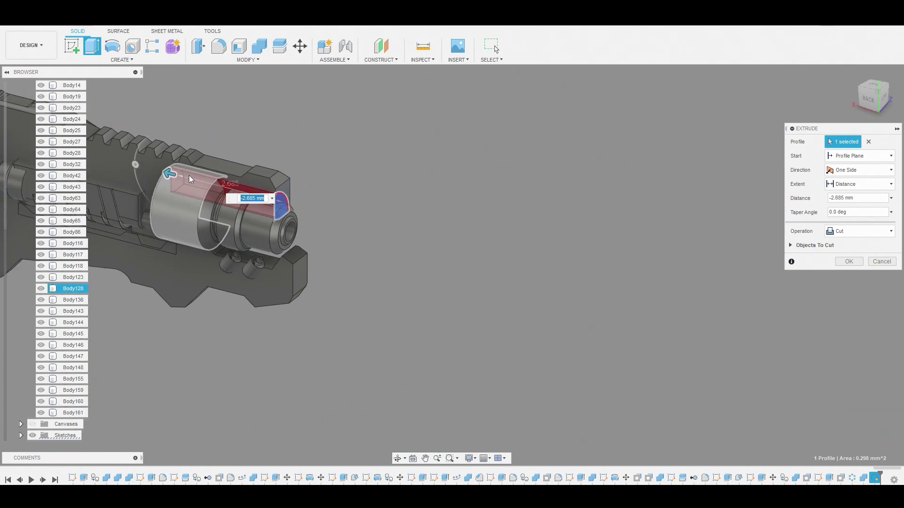
{"action": "middle_click_drag", "start_coordinate": [201, 172], "coordinate": [426, 180], "text": "shift"}
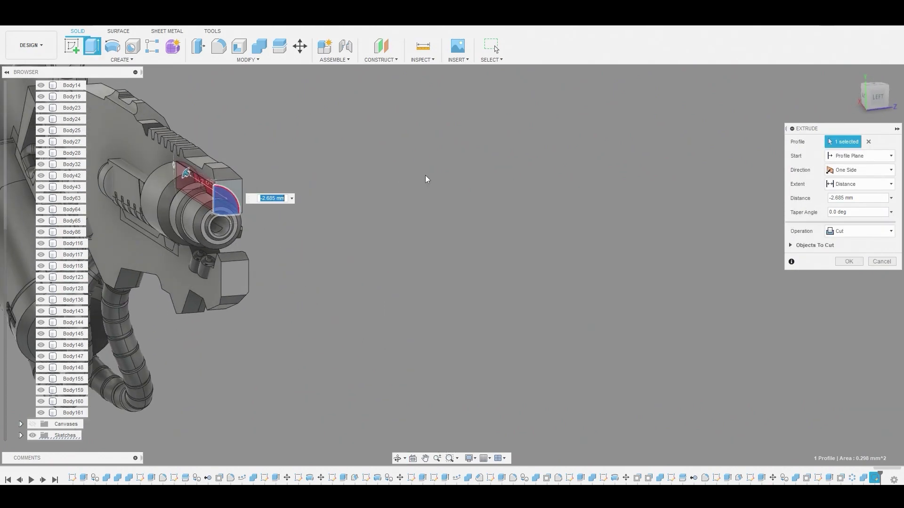
{"action": "left_click", "coordinate": [861, 231]}
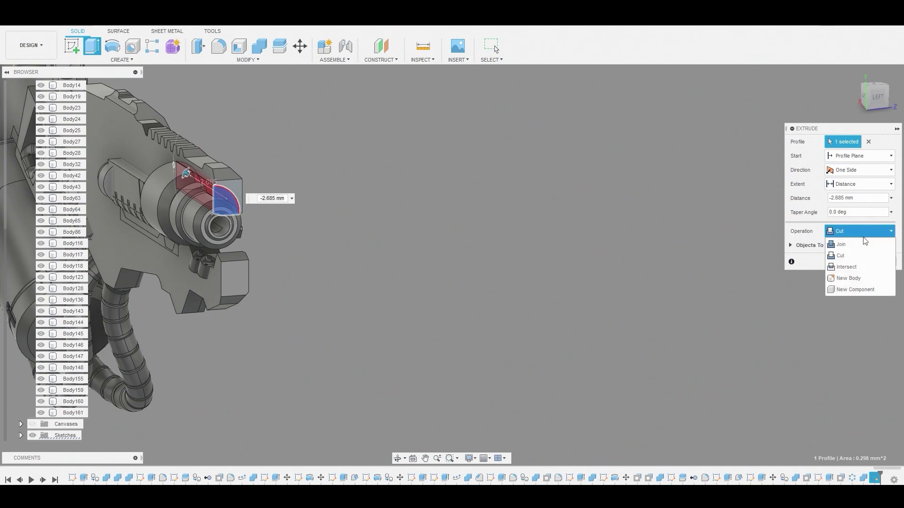
{"action": "left_click", "coordinate": [859, 276]}
{"action": "left_click", "coordinate": [849, 262]}
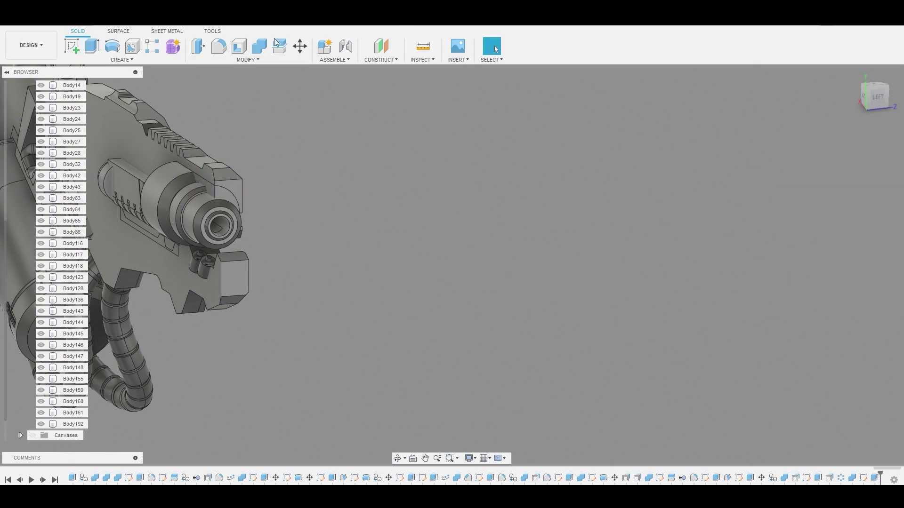
Step: Cut Body192 from the gun body Body159 with Combine
{"action": "left_click", "coordinate": [260, 46]}
{"action": "left_click", "coordinate": [218, 163]}
{"action": "left_click", "coordinate": [214, 186]}
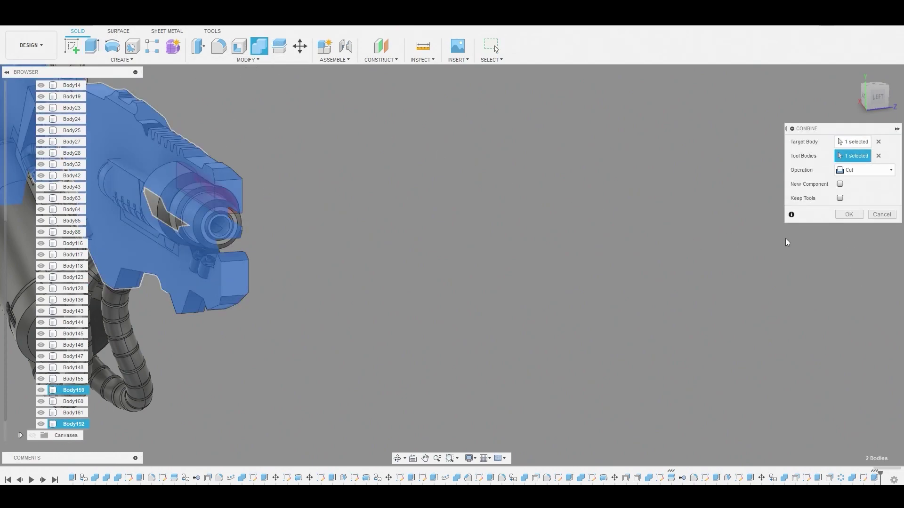
{"action": "left_click", "coordinate": [847, 214]}
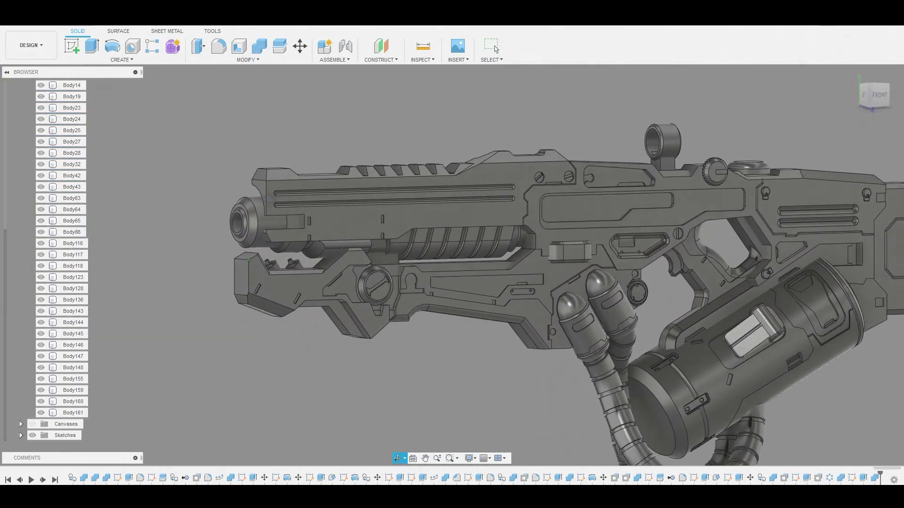
{"action": "middle_click_drag", "start_coordinate": [306, 197], "coordinate": [360, 233], "text": "shift"}
{"action": "scroll", "coordinate": [360, 233], "scroll_direction": "up", "scroll_amount": 1}
{"action": "scroll", "coordinate": [303, 227], "scroll_direction": "down", "scroll_amount": 3}
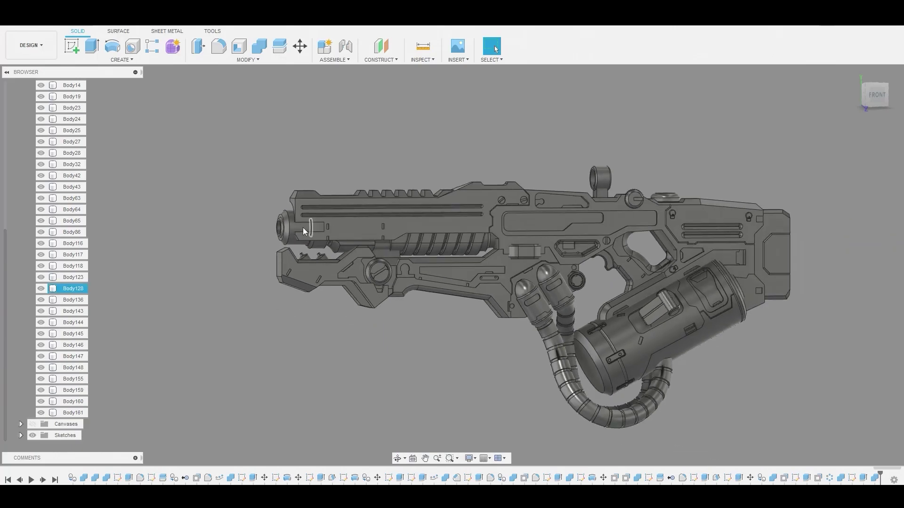
{"action": "scroll", "coordinate": [304, 228], "scroll_direction": "up", "scroll_amount": 5}
{"action": "middle_click_drag", "start_coordinate": [370, 281], "coordinate": [457, 234], "text": "shift"}
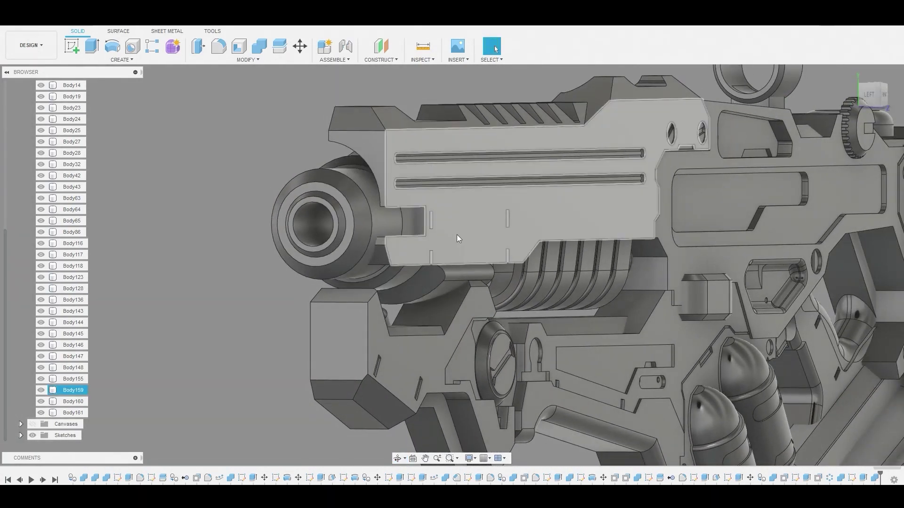
{"action": "scroll", "coordinate": [436, 248], "scroll_direction": "up", "scroll_amount": 5}
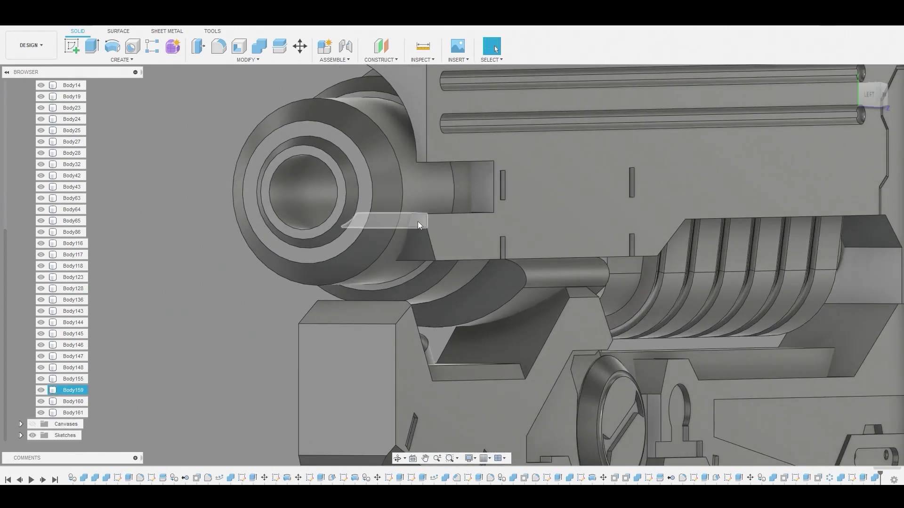
{"action": "left_click", "coordinate": [419, 222]}
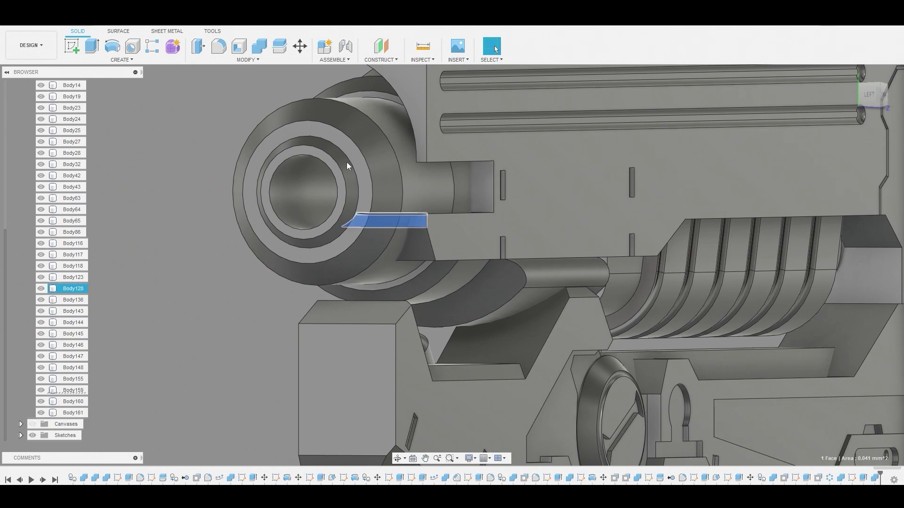
Step: Sketch a 0.304 mm-radius center-diameter circle over the muzzle rings
{"action": "left_click", "coordinate": [69, 48]}
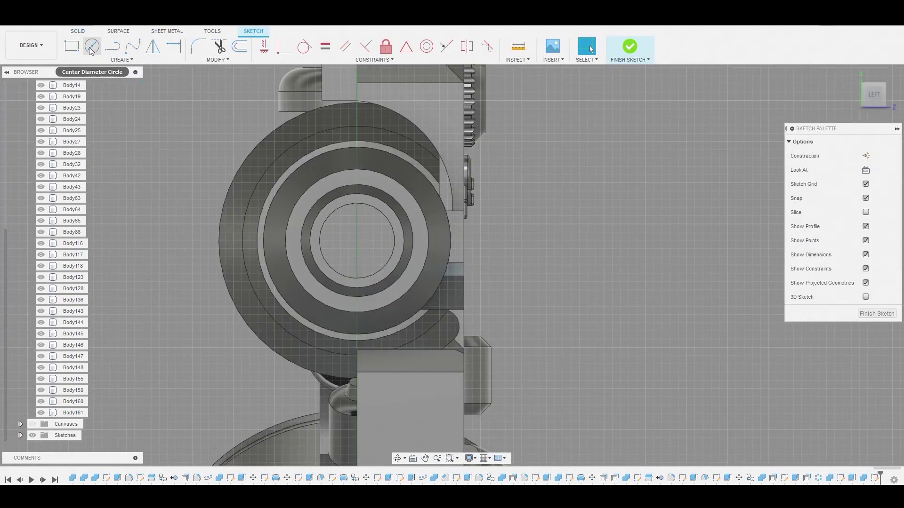
{"action": "left_click", "coordinate": [92, 47]}
{"action": "left_click", "coordinate": [398, 273]}
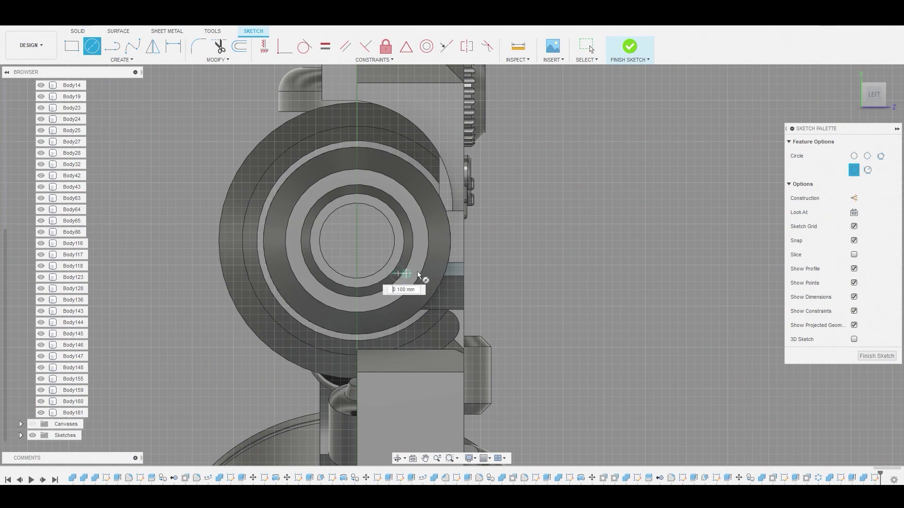
{"action": "left_click", "coordinate": [448, 284]}
{"action": "right_click", "coordinate": [448, 283]}
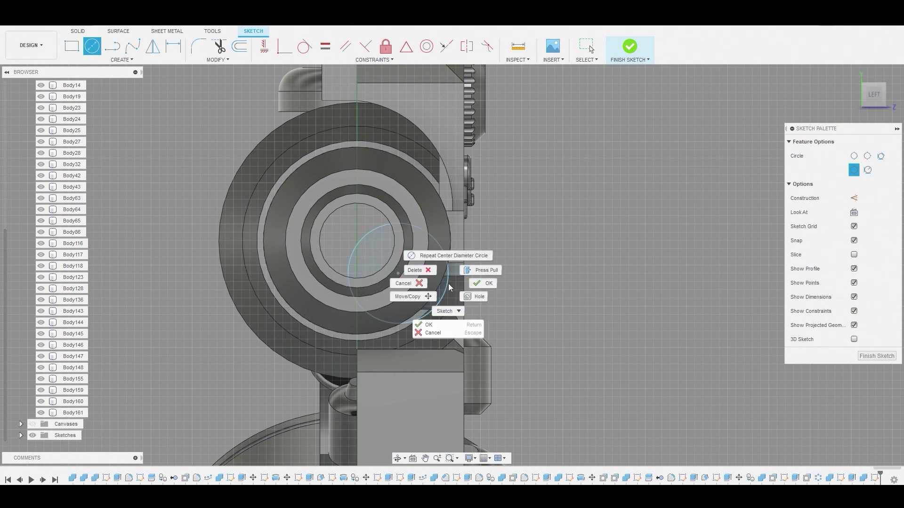
{"action": "left_click", "coordinate": [480, 279]}
Step: Move the circle slightly off-centre with Move/Copy
{"action": "left_click", "coordinate": [450, 276]}
{"action": "right_click", "coordinate": [450, 275]}
{"action": "left_click", "coordinate": [421, 278]}
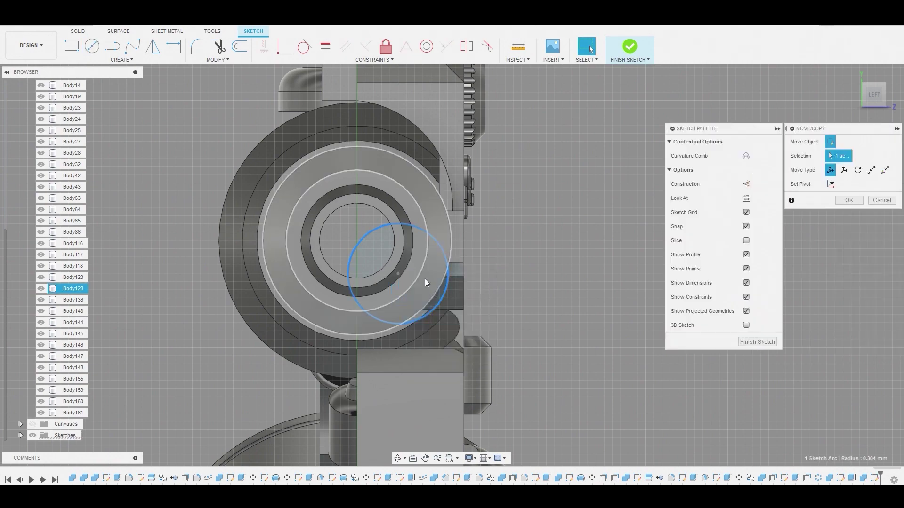
{"action": "left_click_drag", "start_coordinate": [408, 262], "coordinate": [413, 257]}
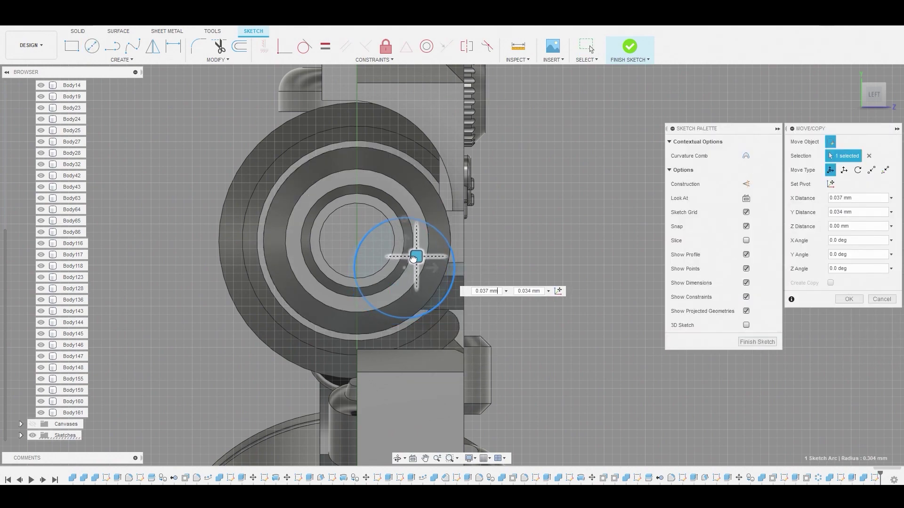
{"action": "right_click", "coordinate": [414, 258]}
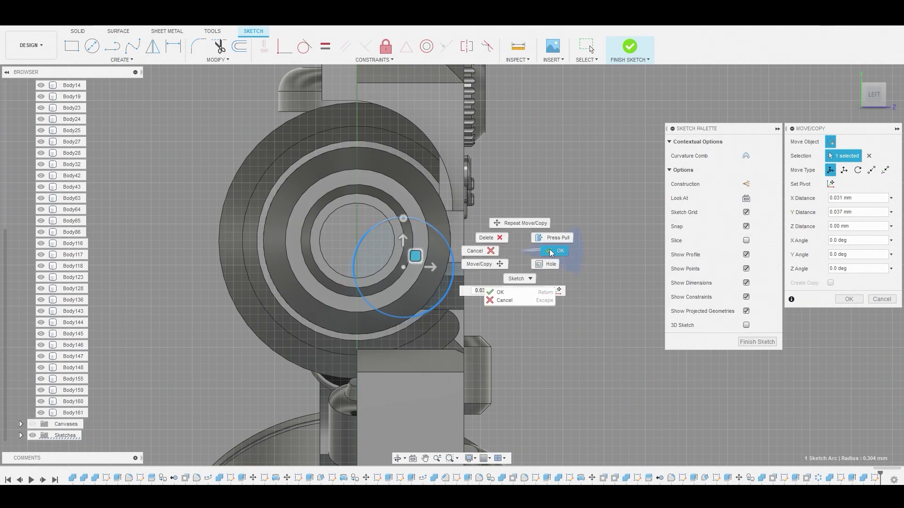
{"action": "left_click", "coordinate": [480, 286]}
Step: Set up a -1.015 mm extrude cut of the circle's two profiles
{"action": "scroll", "coordinate": [443, 287], "scroll_direction": "up", "scroll_amount": 2}
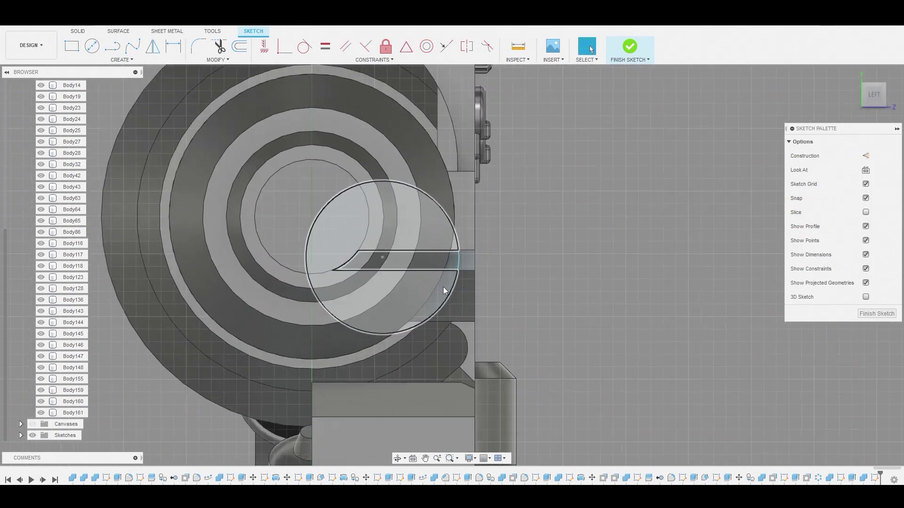
{"action": "left_click", "coordinate": [442, 287]}
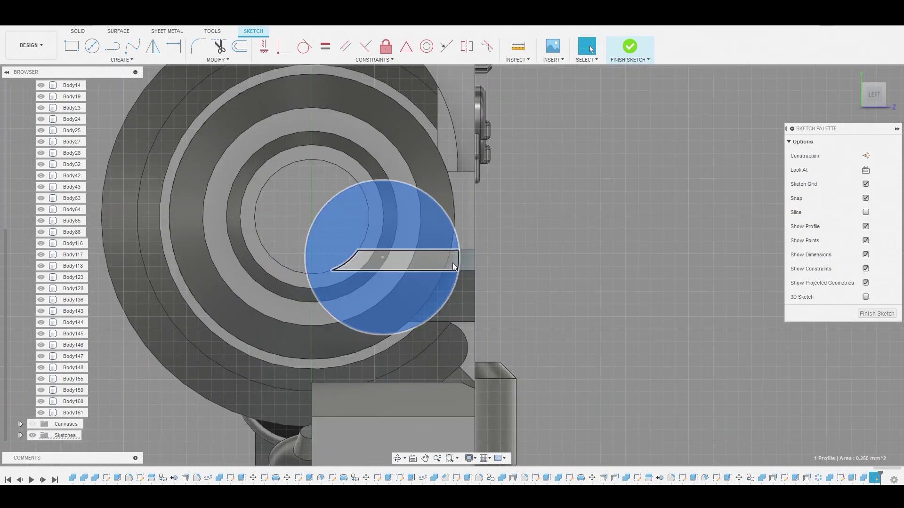
{"action": "right_click", "coordinate": [454, 266]}
{"action": "key", "text": "e"}
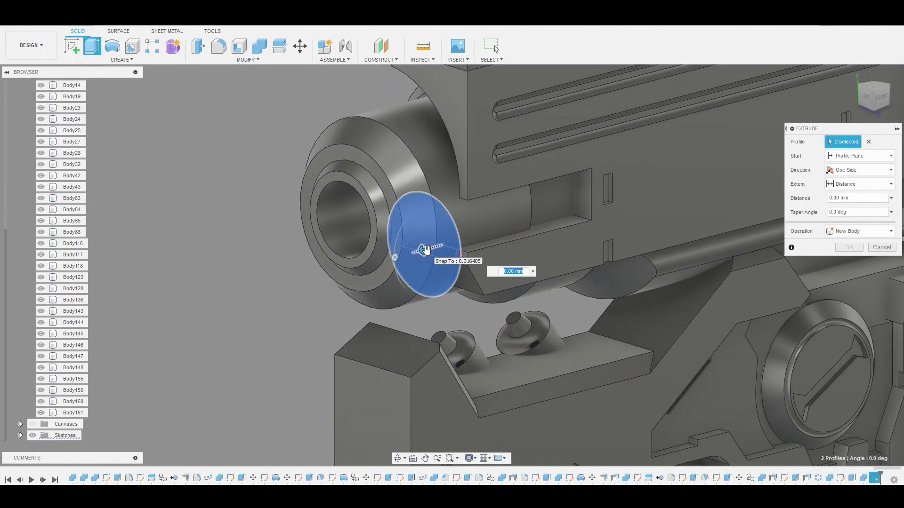
{"action": "left_click_drag", "start_coordinate": [426, 250], "coordinate": [550, 201]}
{"action": "middle_click_drag", "start_coordinate": [551, 201], "coordinate": [499, 121], "text": "shift"}
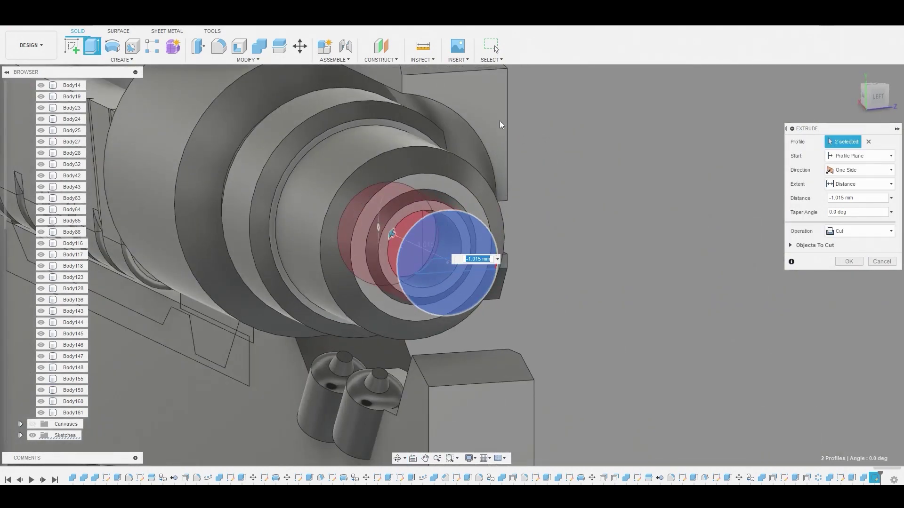
Step: Extrude the circle as a new cylinder body instead of a cut
{"action": "scroll", "coordinate": [490, 226], "scroll_direction": "down", "scroll_amount": 3}
{"action": "mouse_move", "coordinate": [489, 226]}
{"action": "middle_mouse_down", "text": "shift"}
{"action": "mouse_move", "coordinate": [484, 236]}
{"action": "mouse_move", "coordinate": [491, 210]}
{"action": "middle_mouse_up", "text": "shift"}
{"action": "left_click", "coordinate": [849, 231]}
{"action": "left_click", "coordinate": [855, 276]}
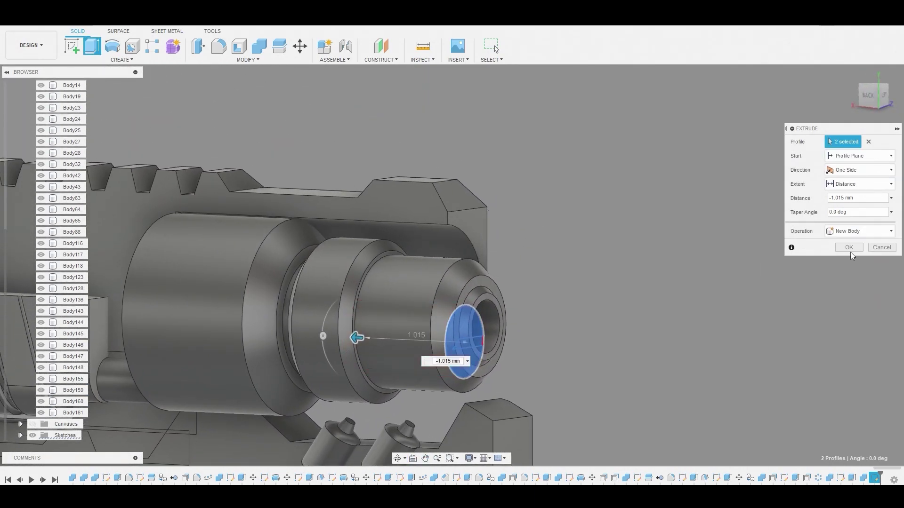
{"action": "left_click", "coordinate": [849, 248]}
Step: Cut the new cylinder body Body193 out of the receiver body Body159
{"action": "middle_click_drag", "start_coordinate": [680, 269], "coordinate": [569, 258], "text": "shift"}
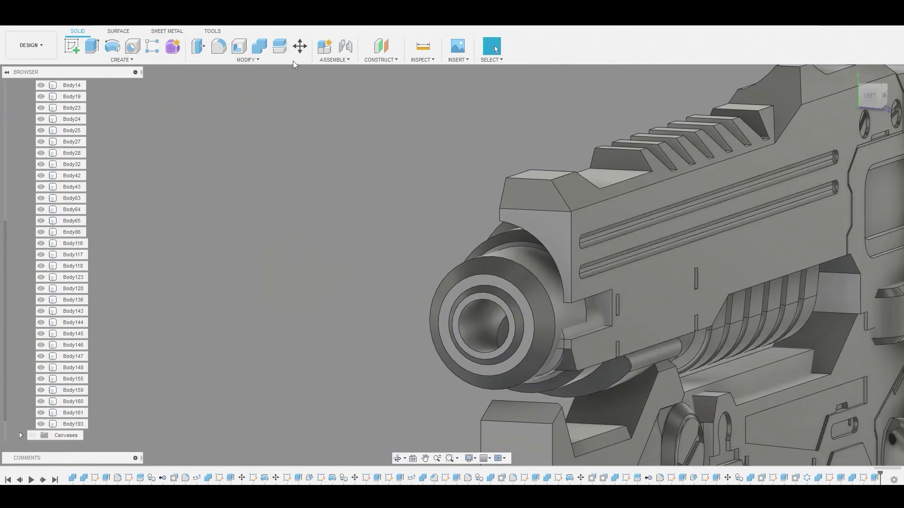
{"action": "left_click", "coordinate": [262, 51]}
{"action": "left_click", "coordinate": [623, 233]}
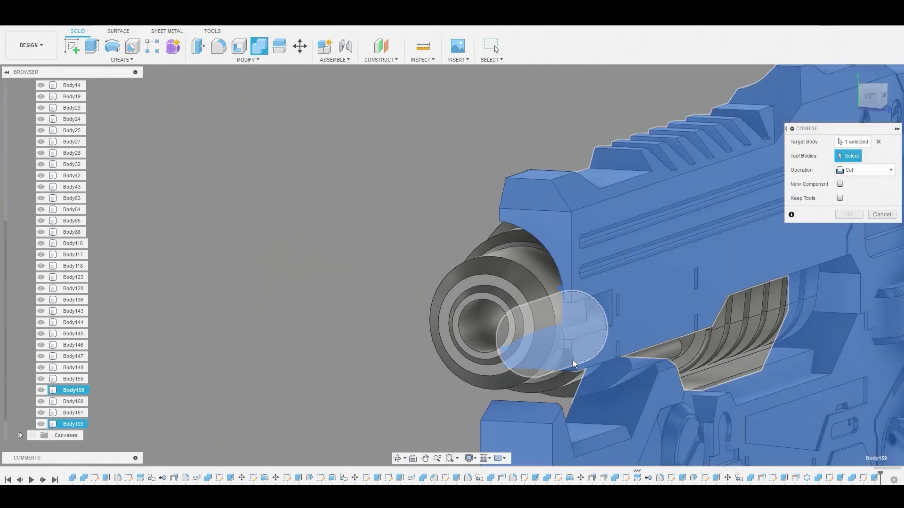
{"action": "left_click", "coordinate": [558, 357]}
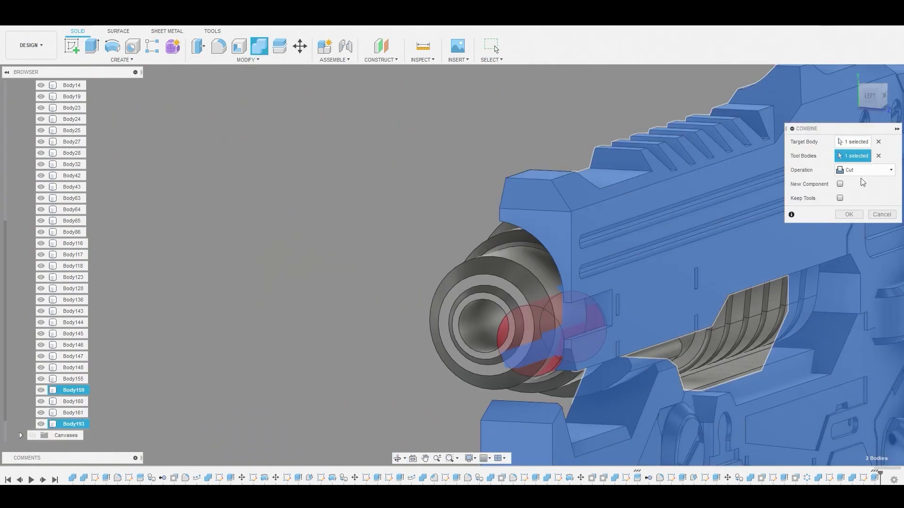
{"action": "left_click", "coordinate": [849, 215]}
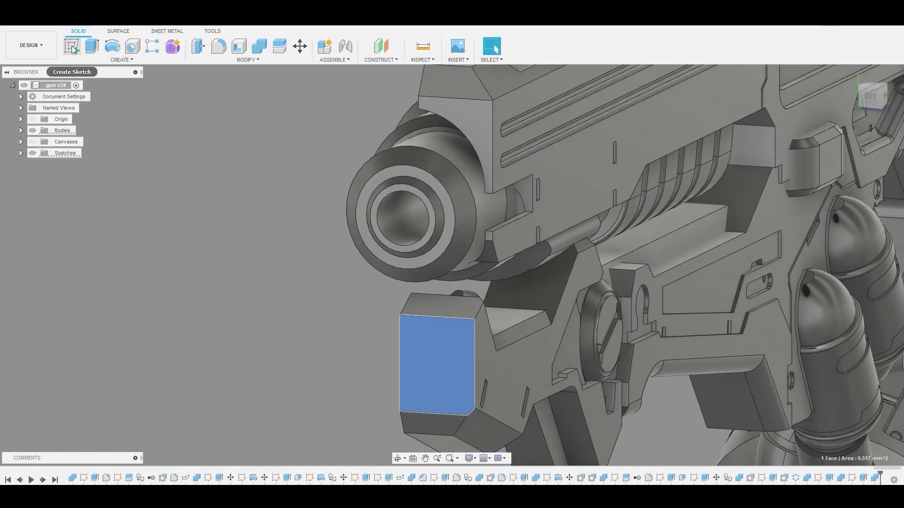
Step: Sketch a 2-point rectangle on the guard block's face below the muzzle
{"action": "left_click", "coordinate": [72, 47]}
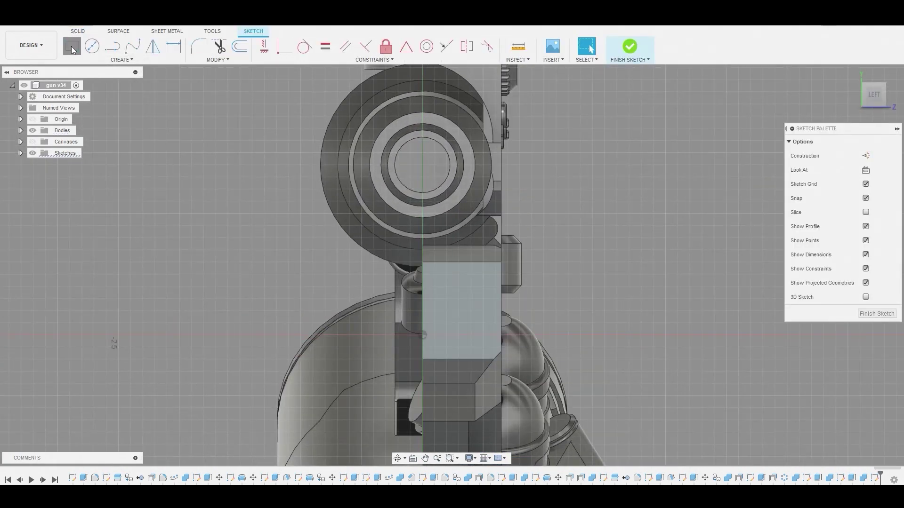
{"action": "left_click", "coordinate": [72, 47]}
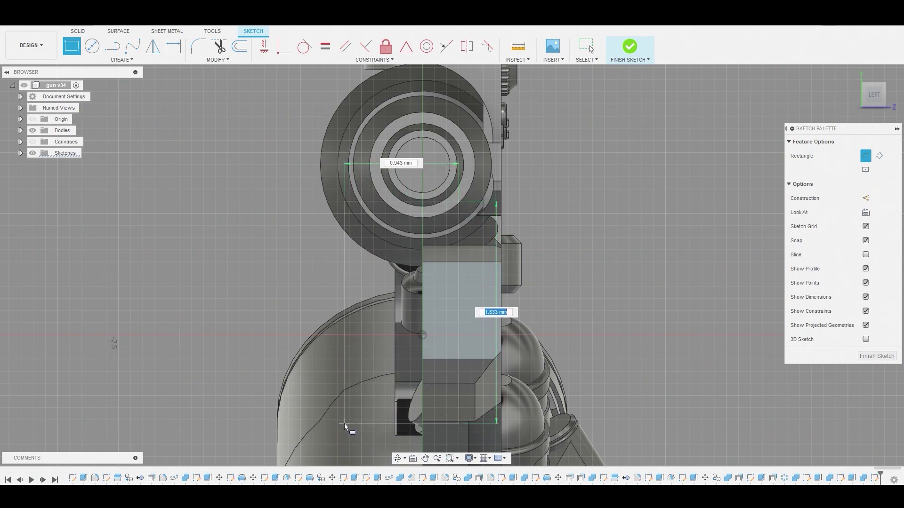
{"action": "left_click", "coordinate": [328, 437]}
{"action": "right_click", "coordinate": [294, 335]}
{"action": "left_click", "coordinate": [329, 336]}
Step: Extrude both rectangle profiles -2.751 mm along the guard as a new body
{"action": "left_click", "coordinate": [382, 272]}
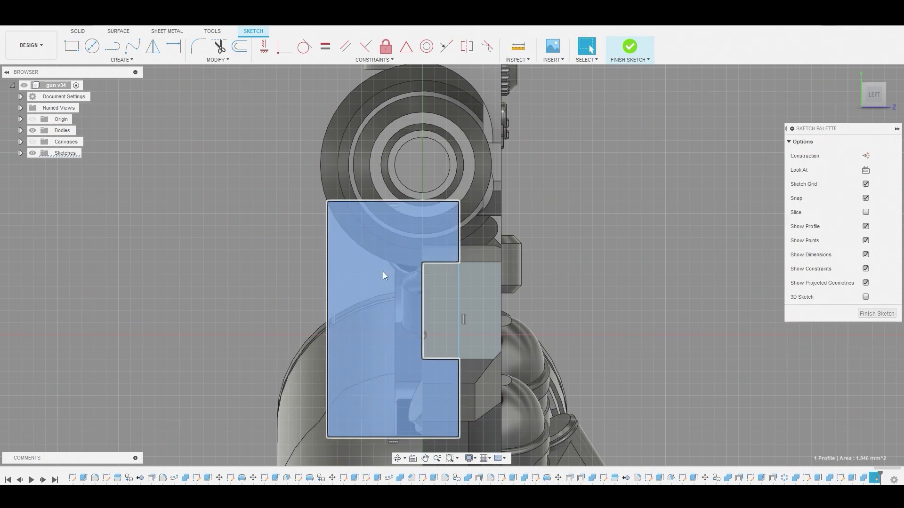
{"action": "left_click", "coordinate": [435, 287], "text": "shift"}
{"action": "right_click", "coordinate": [435, 287]}
{"action": "left_click", "coordinate": [463, 273]}
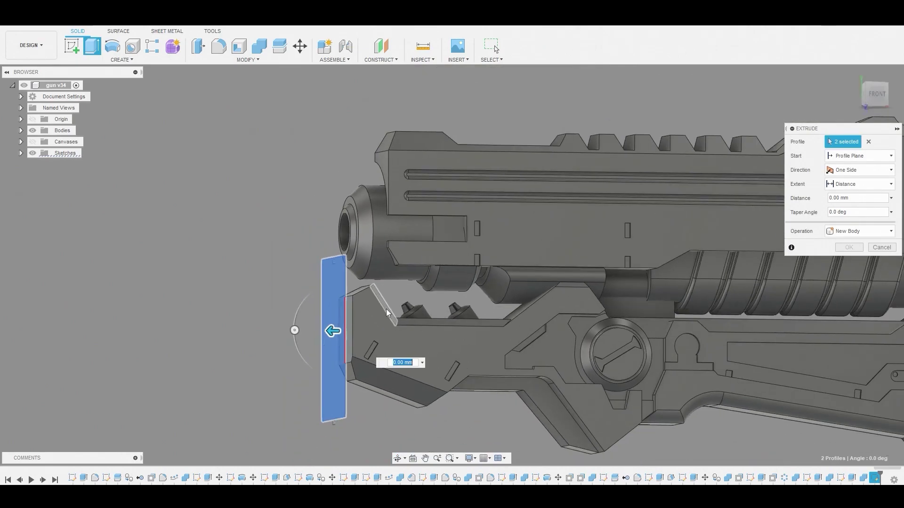
{"action": "left_click_drag", "start_coordinate": [332, 331], "coordinate": [509, 333]}
{"action": "left_click", "coordinate": [881, 93]}
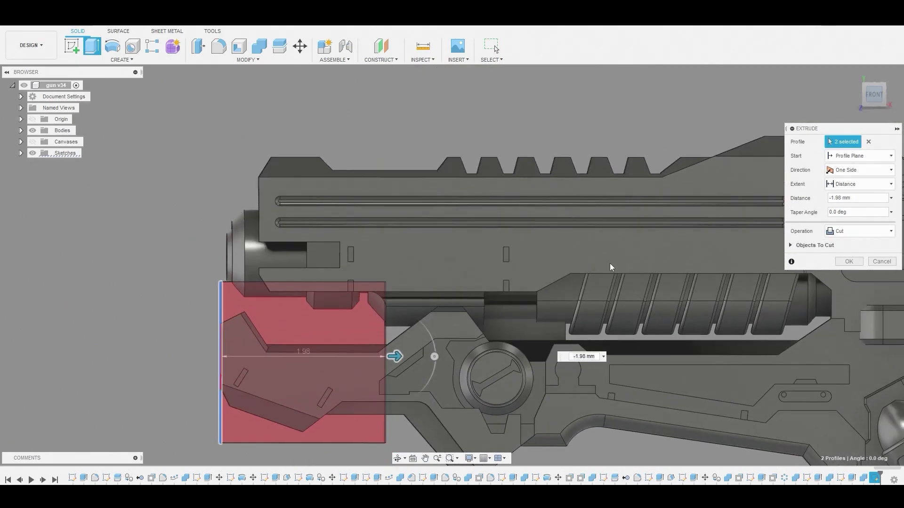
{"action": "left_click_drag", "start_coordinate": [383, 359], "coordinate": [447, 372]}
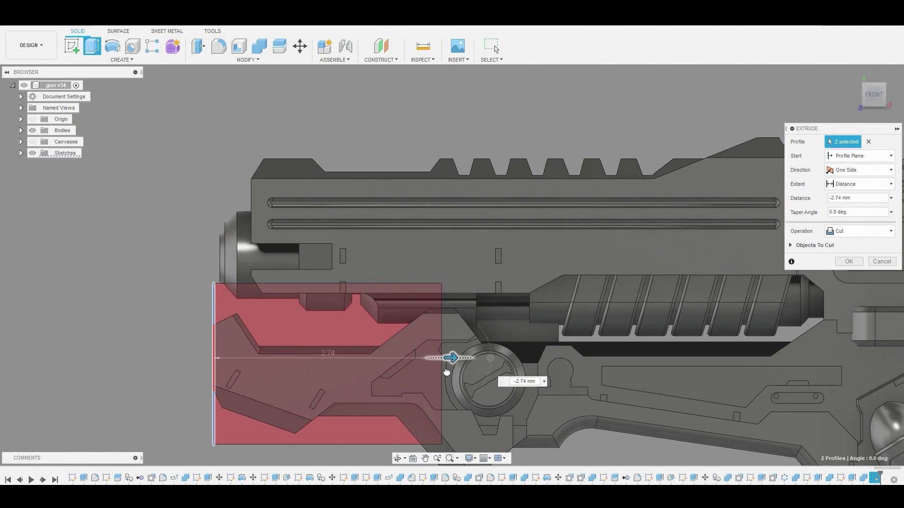
{"action": "left_click", "coordinate": [860, 231]}
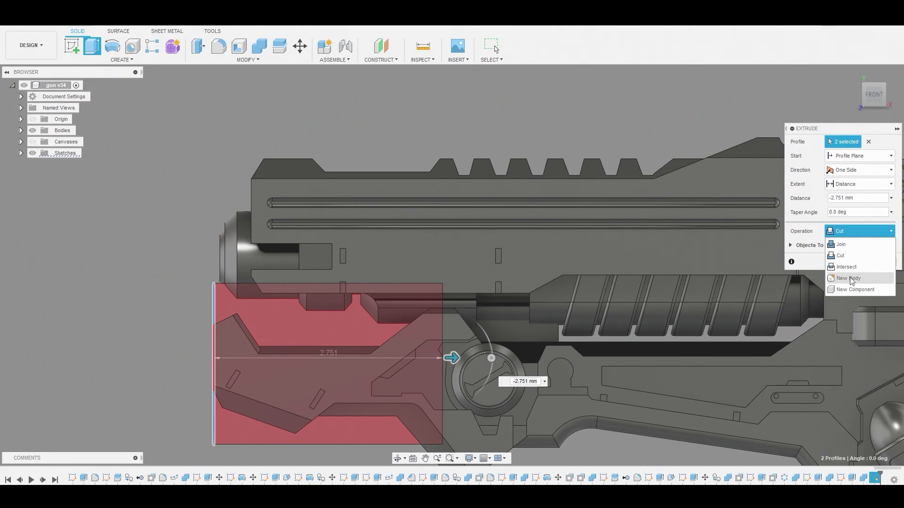
{"action": "left_click", "coordinate": [847, 273]}
{"action": "left_click", "coordinate": [849, 262]}
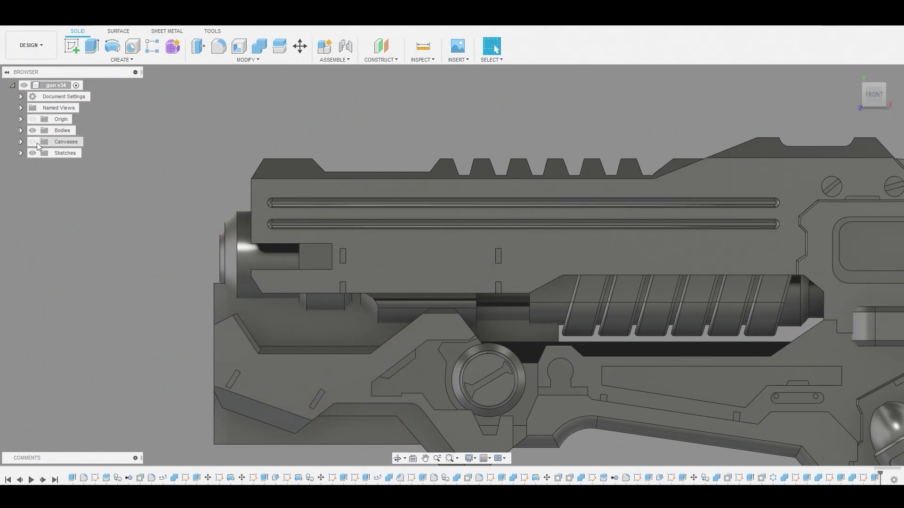
Step: Select the new block body Body195 in the bodies list
{"action": "left_click", "coordinate": [21, 130]}
{"action": "scroll", "coordinate": [54, 407], "scroll_direction": "down", "scroll_amount": 2}
{"action": "left_click", "coordinate": [66, 413]}
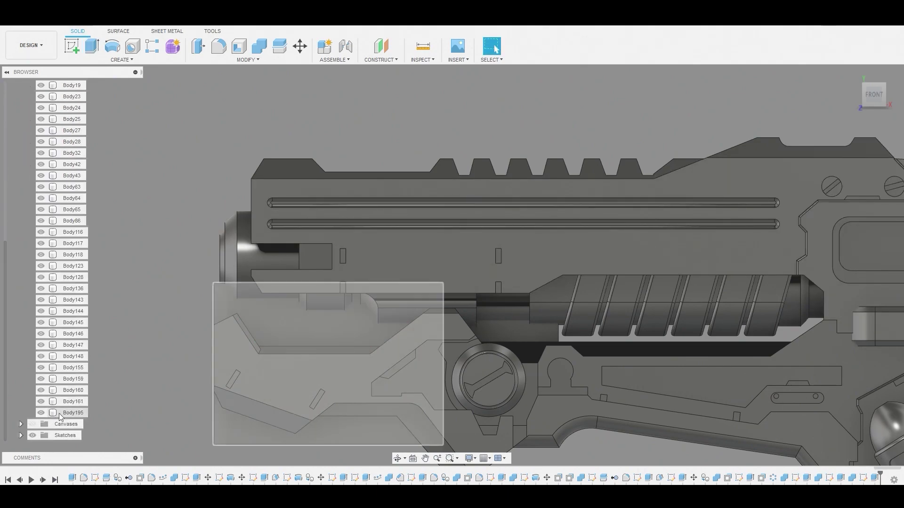
Step: Move Body195 down by -0.289 mm in Y
{"action": "right_click", "coordinate": [59, 413]}
{"action": "left_click", "coordinate": [94, 215]}
{"action": "middle_click_drag", "start_coordinate": [195, 274], "coordinate": [208, 152]}
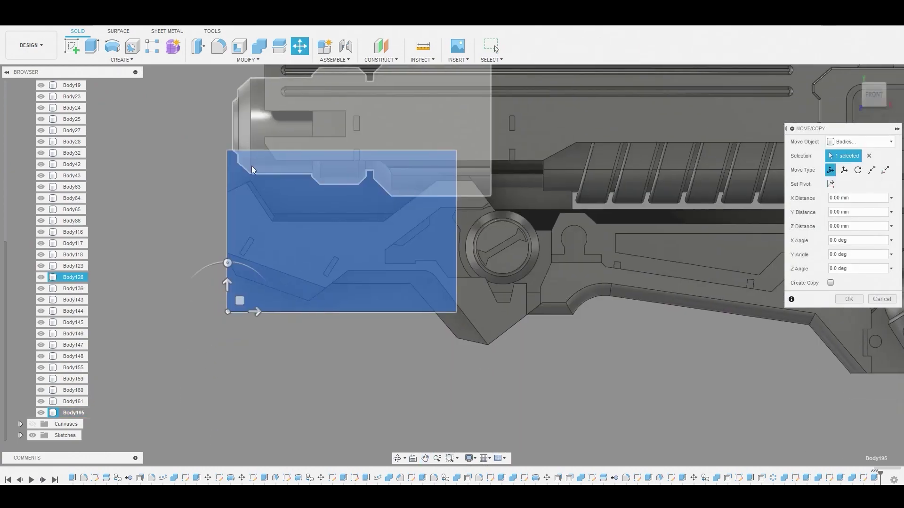
{"action": "left_click_drag", "start_coordinate": [227, 289], "coordinate": [224, 309]}
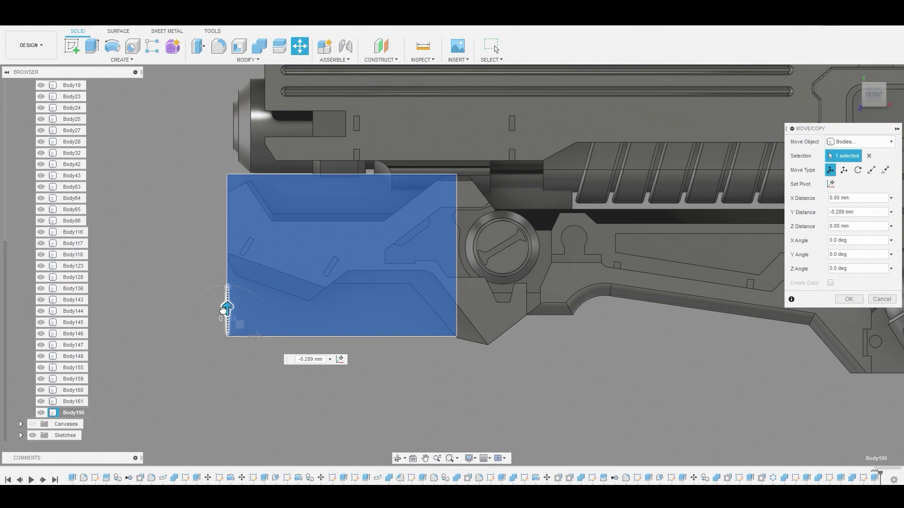
{"action": "left_click", "coordinate": [847, 300]}
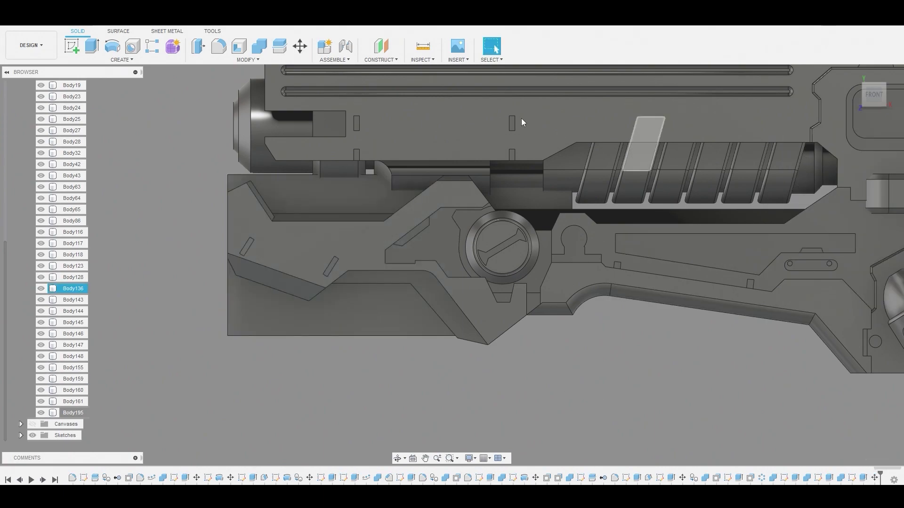
Step: Combine Body195 with the main gun body Body159 as a cut
{"action": "left_click", "coordinate": [262, 48]}
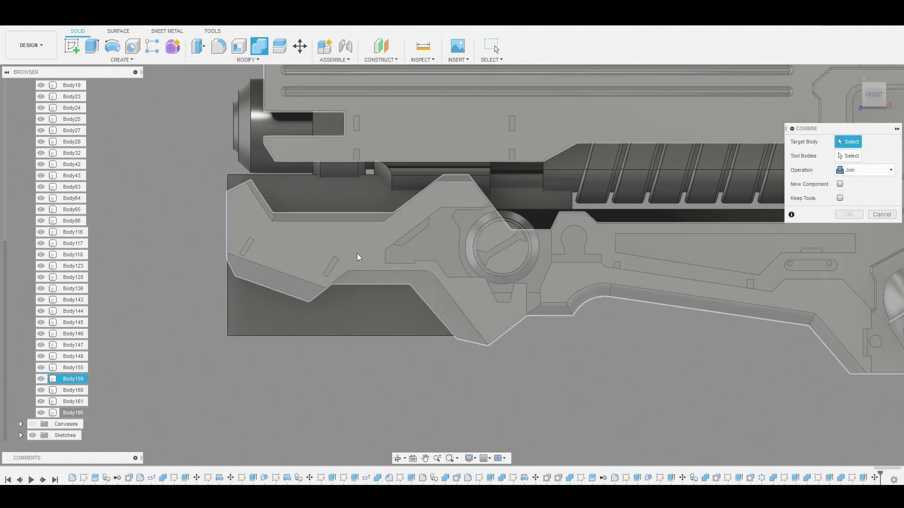
{"action": "left_click", "coordinate": [365, 255]}
{"action": "left_click", "coordinate": [366, 317]}
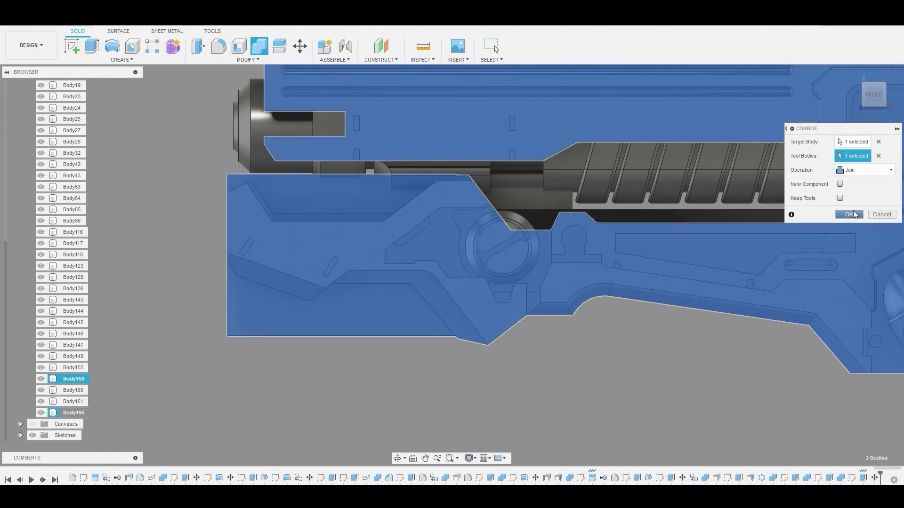
{"action": "left_click", "coordinate": [878, 172]}
{"action": "left_click", "coordinate": [858, 193]}
{"action": "left_click", "coordinate": [850, 214]}
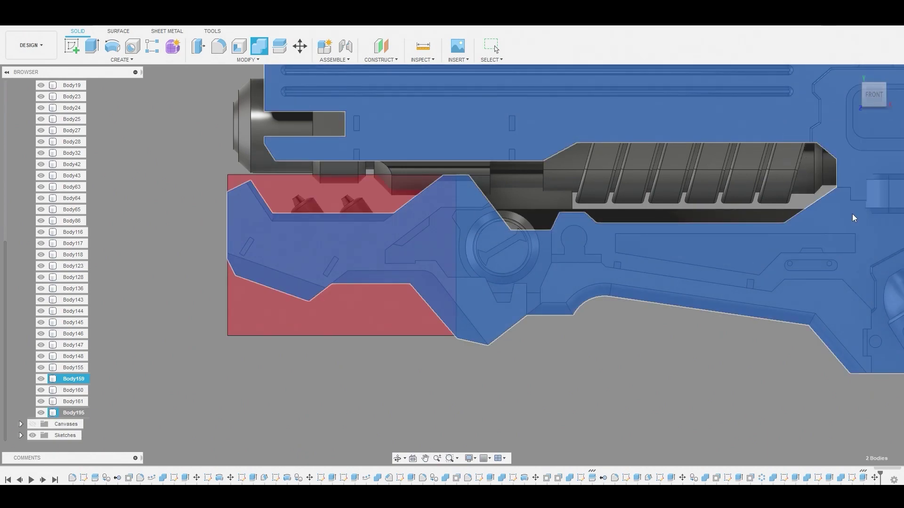
{"action": "middle_click_drag", "start_coordinate": [461, 246], "coordinate": [487, 267], "text": "shift"}
Step: Press Pull the front guard bracket face by -0.064 mm, then view from the left
{"action": "left_click", "coordinate": [420, 262]}
{"action": "right_click", "coordinate": [419, 262]}
{"action": "left_click", "coordinate": [450, 248]}
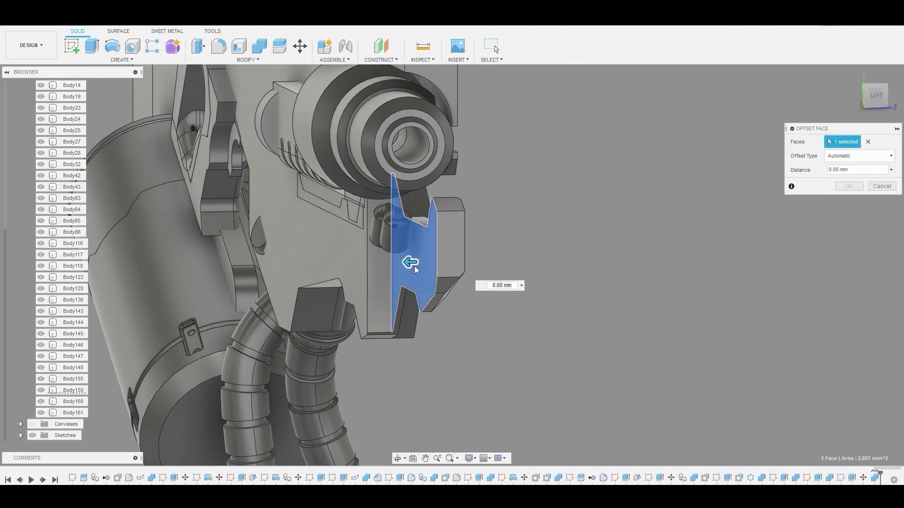
{"action": "mouse_move", "coordinate": [416, 266]}
{"action": "left_mouse_down"}
{"action": "mouse_move", "coordinate": [403, 262]}
{"action": "mouse_move", "coordinate": [413, 262]}
{"action": "left_mouse_up"}
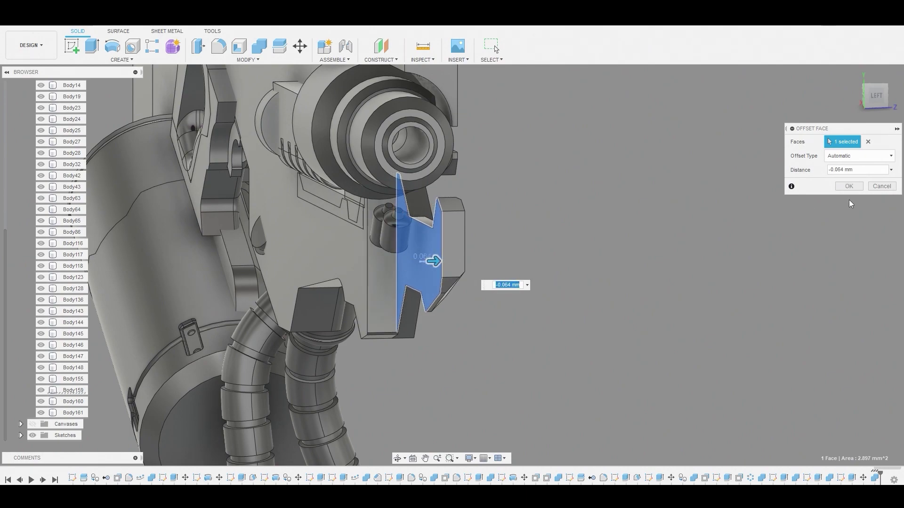
{"action": "left_click", "coordinate": [855, 187]}
{"action": "left_click", "coordinate": [881, 96]}
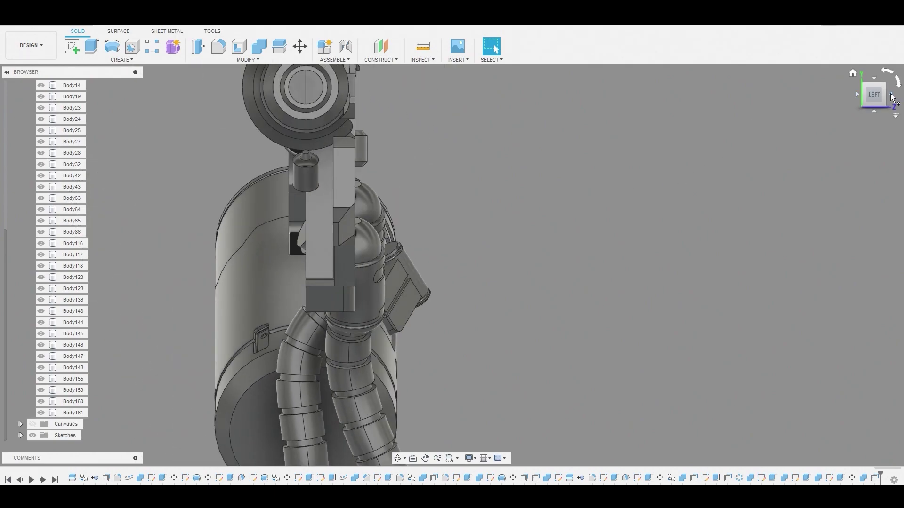